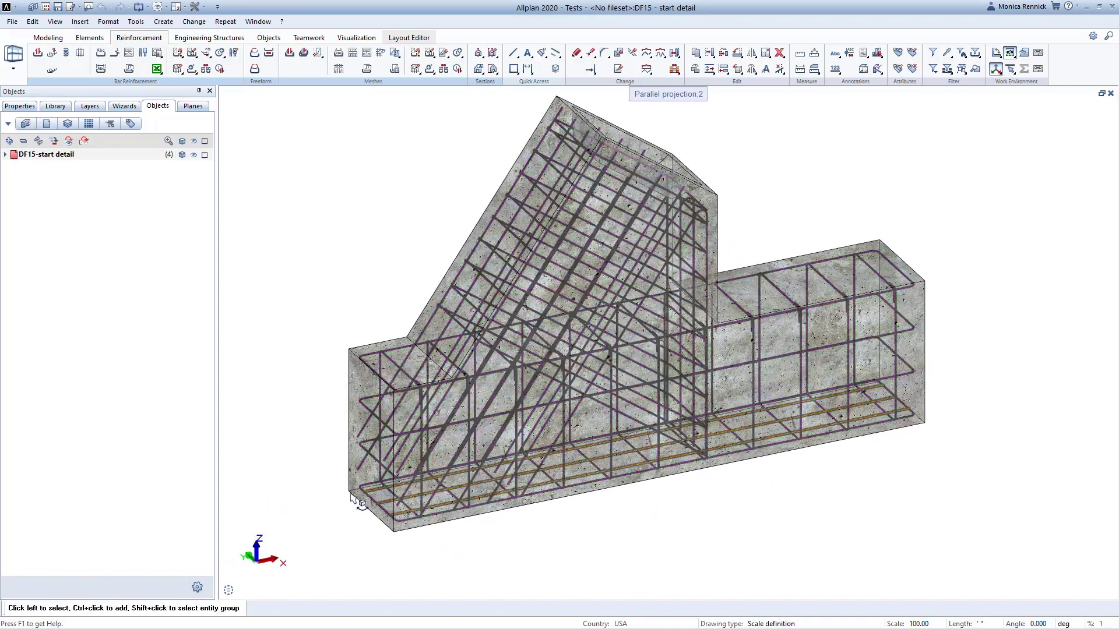
Step: Examine the bar reinforcement inside the transparent concrete detail up close and from several angles
{"action": "left_click_drag", "start_coordinate": [749, 328], "coordinate": [466, 447]}
{"action": "scroll", "coordinate": [608, 252], "scroll_direction": "up", "scroll_amount": 2}
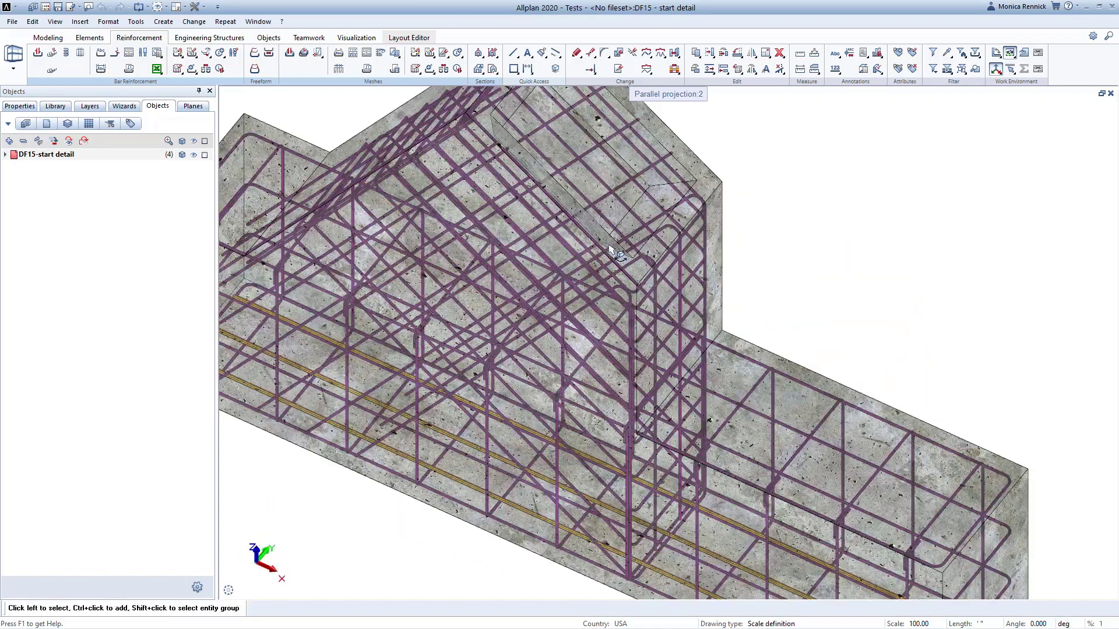
{"action": "scroll", "coordinate": [608, 251], "scroll_direction": "up", "scroll_amount": 1}
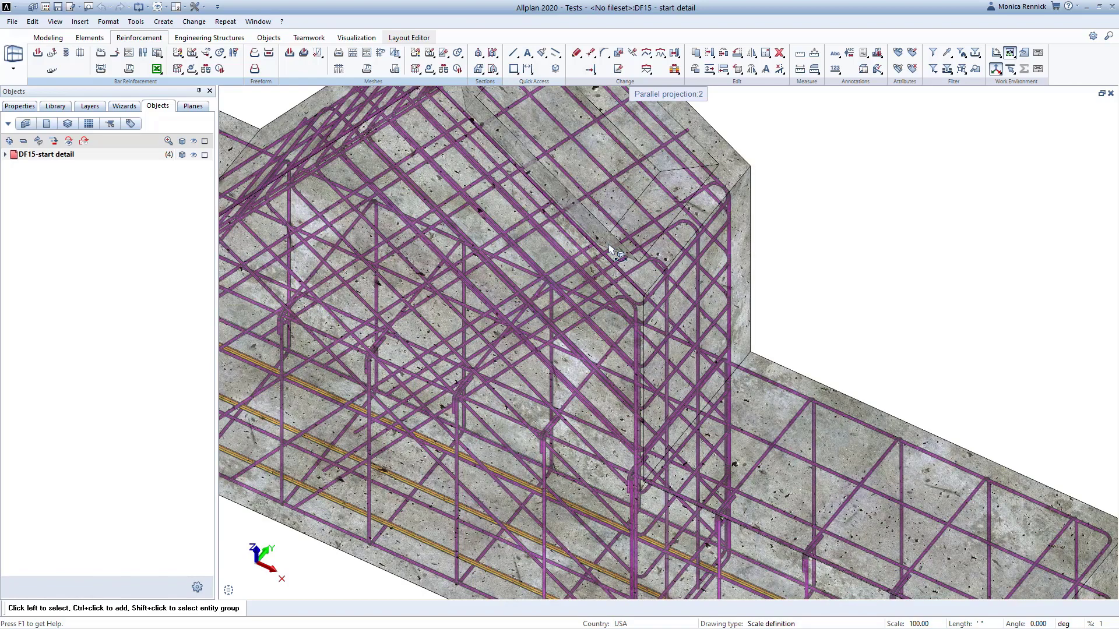
{"action": "scroll", "coordinate": [609, 249], "scroll_direction": "down", "scroll_amount": 2}
{"action": "scroll", "coordinate": [609, 246], "scroll_direction": "down", "scroll_amount": 1}
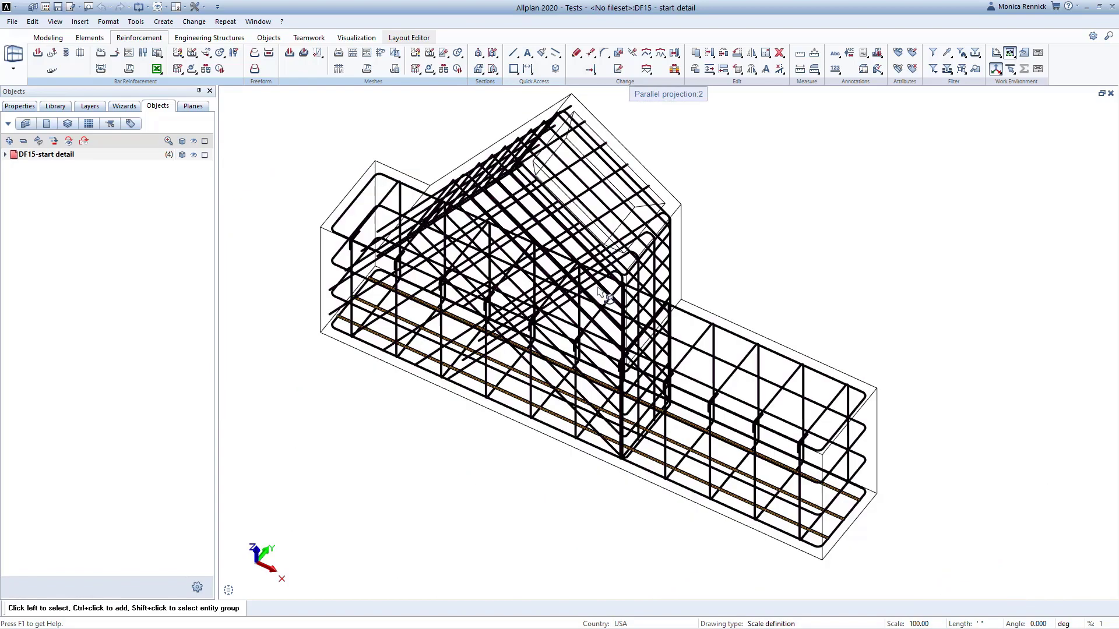
{"action": "left_click_drag", "start_coordinate": [577, 479], "coordinate": [645, 363]}
{"action": "middle_click_drag", "start_coordinate": [645, 363], "coordinate": [862, 353], "text": "shift"}
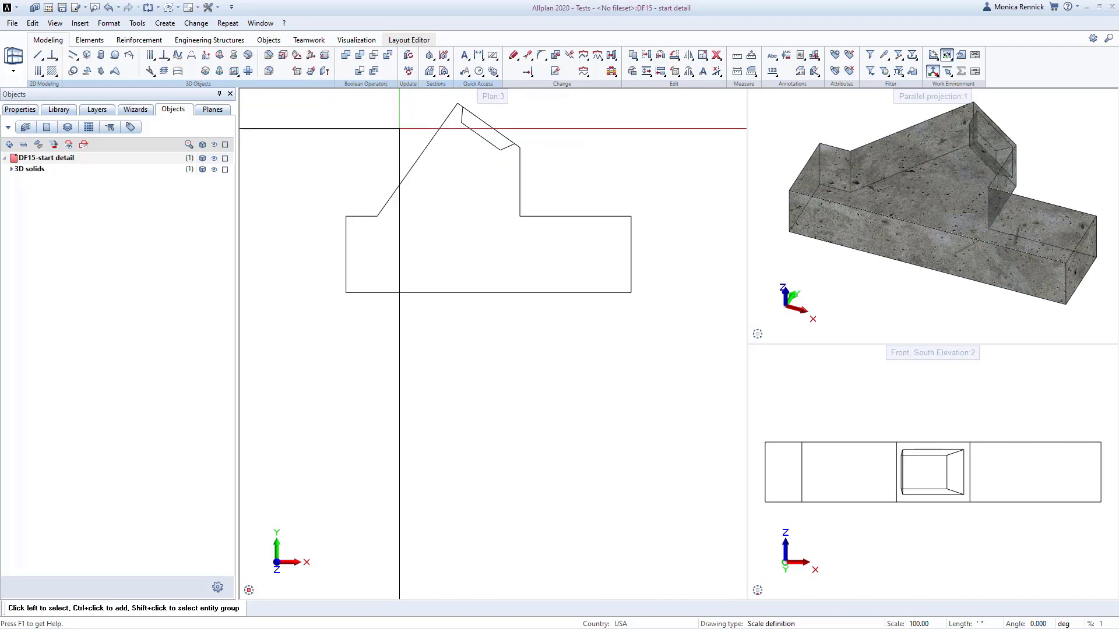
Step: Create an associative plan view of the concrete solid and place it below the original plan outline
{"action": "left_click", "coordinate": [431, 56]}
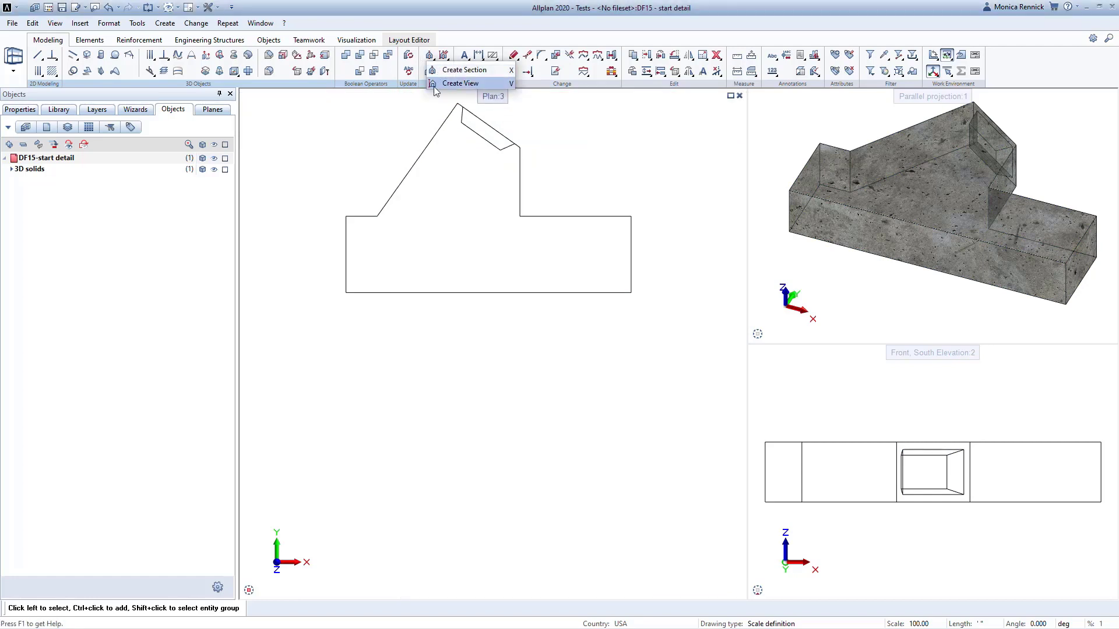
{"action": "left_click", "coordinate": [489, 85]}
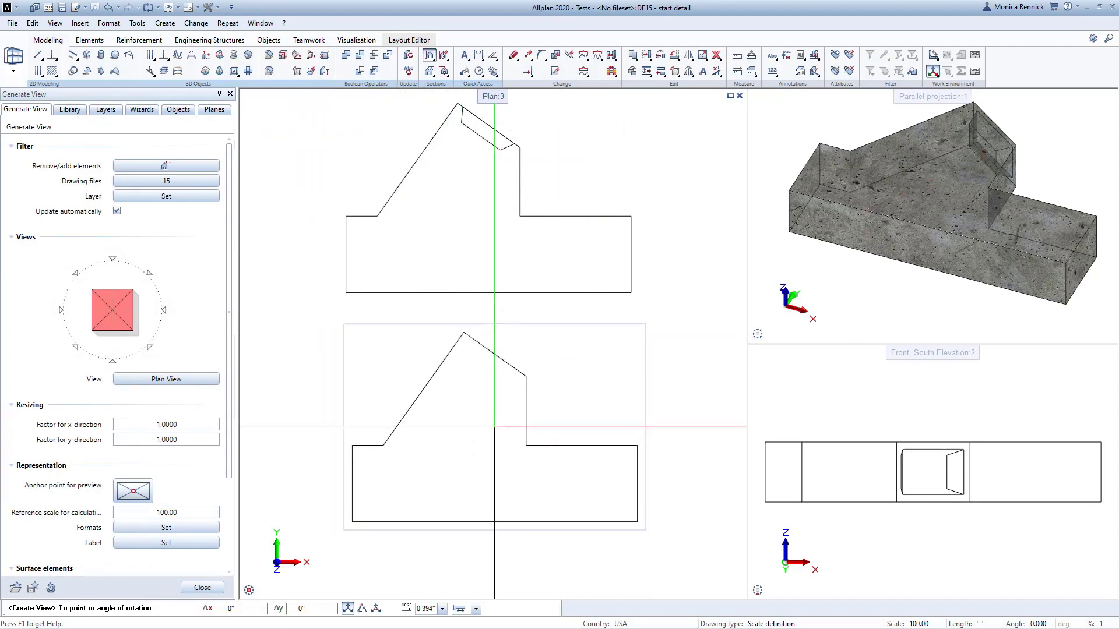
{"action": "left_click", "coordinate": [494, 427]}
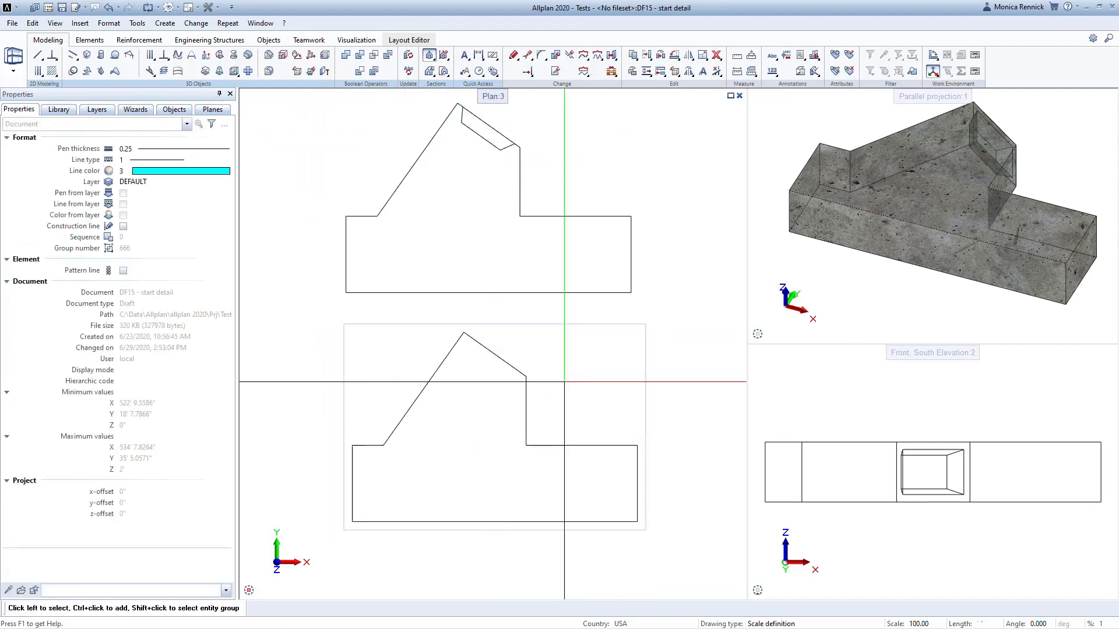
Step: Convert the associative view to 2D, placing the lines exactly over the original plan outline, and delete the associative view
{"action": "right_click", "coordinate": [565, 383]}
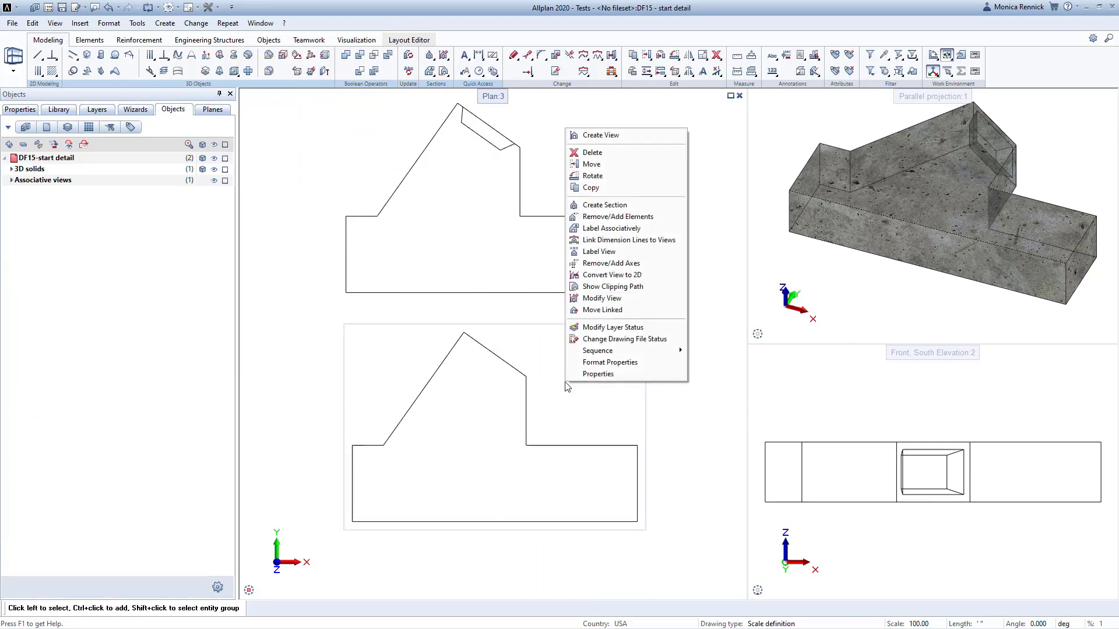
{"action": "left_click", "coordinate": [643, 278]}
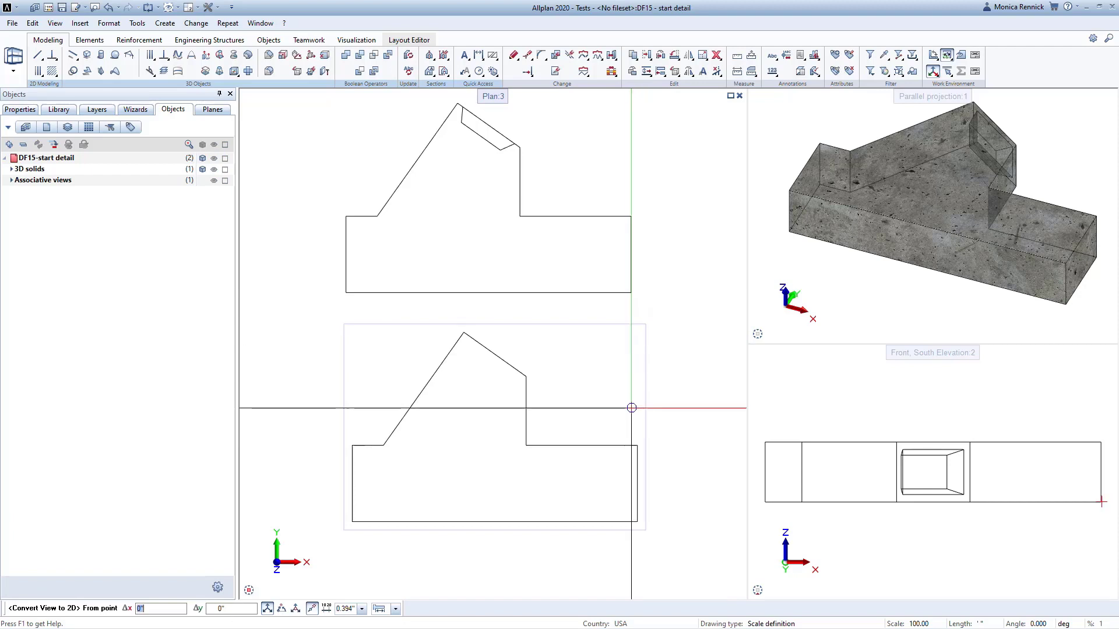
{"action": "left_click", "coordinate": [637, 445]}
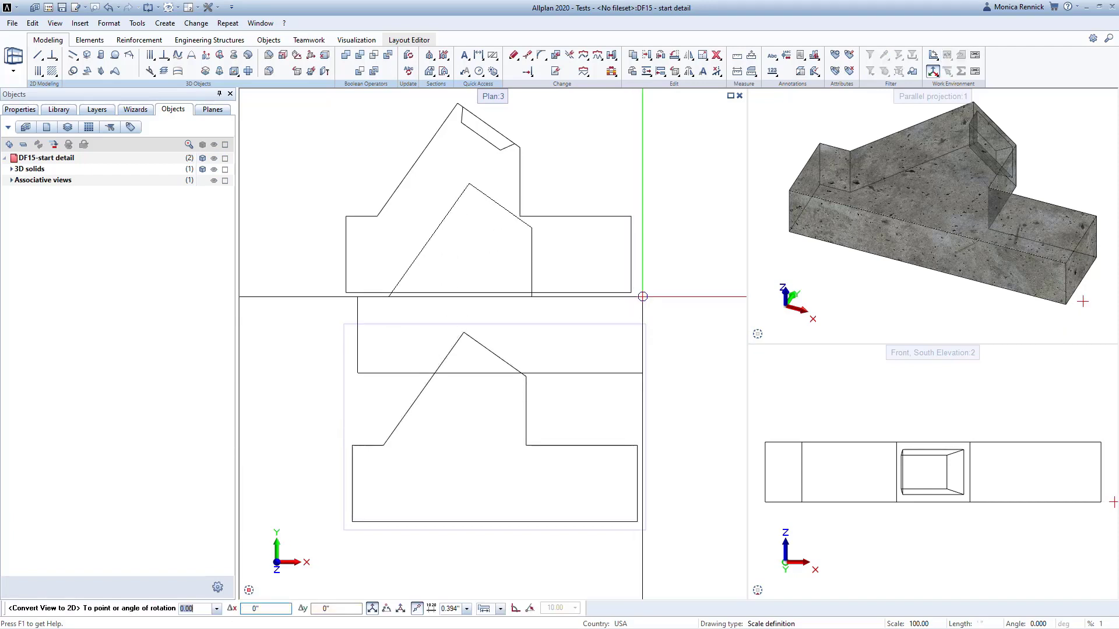
{"action": "left_click", "coordinate": [630, 216]}
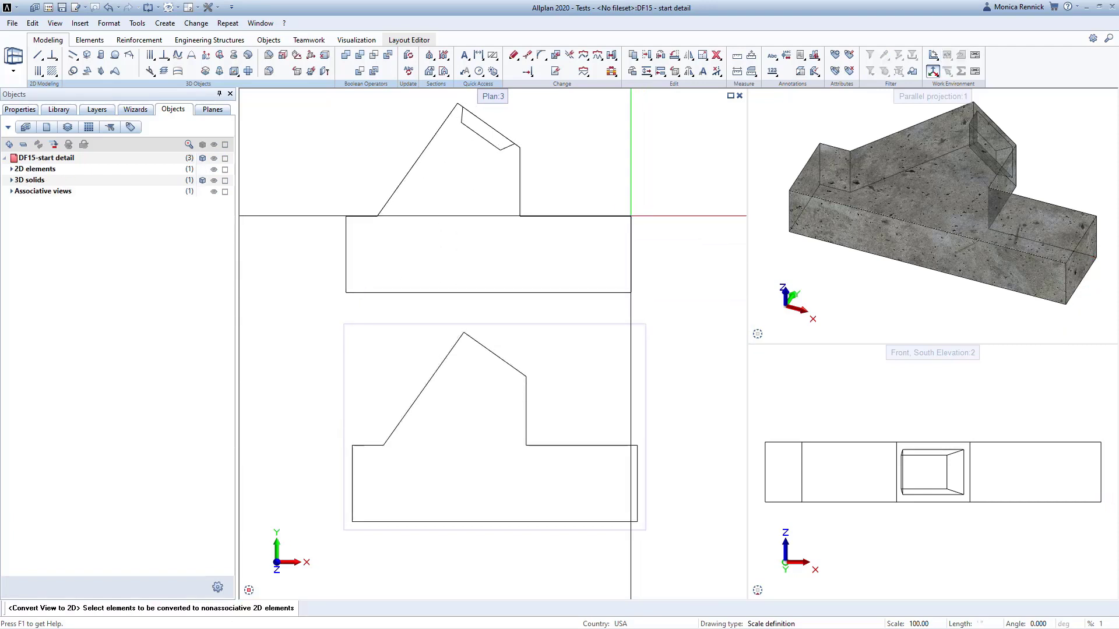
{"action": "key", "text": "Escape"}
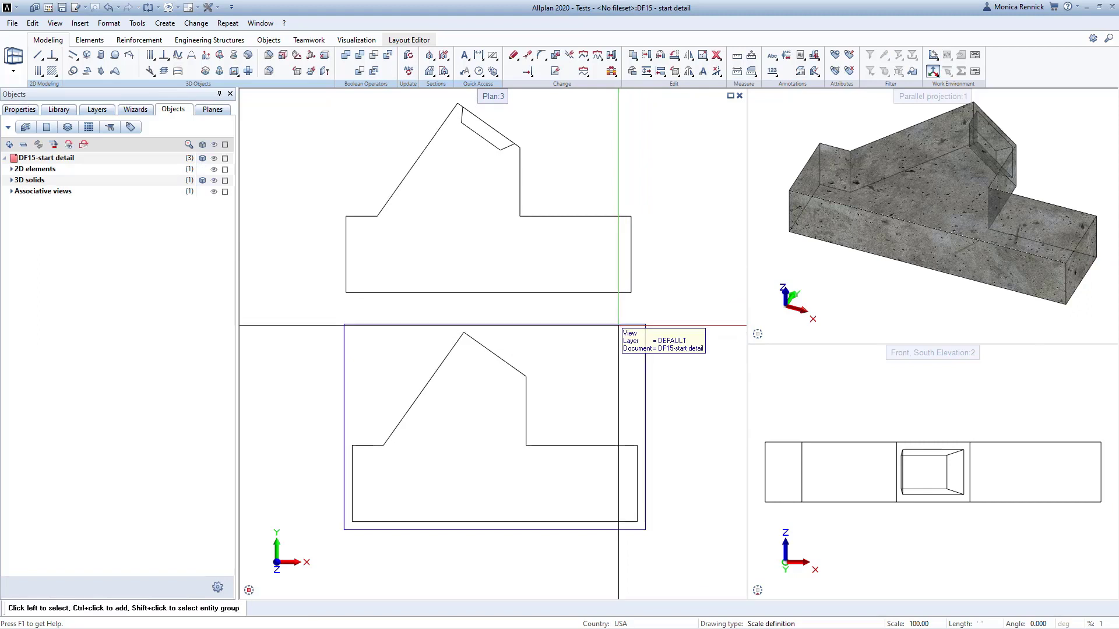
{"action": "left_click", "coordinate": [618, 325]}
{"action": "key", "text": "Delete"}
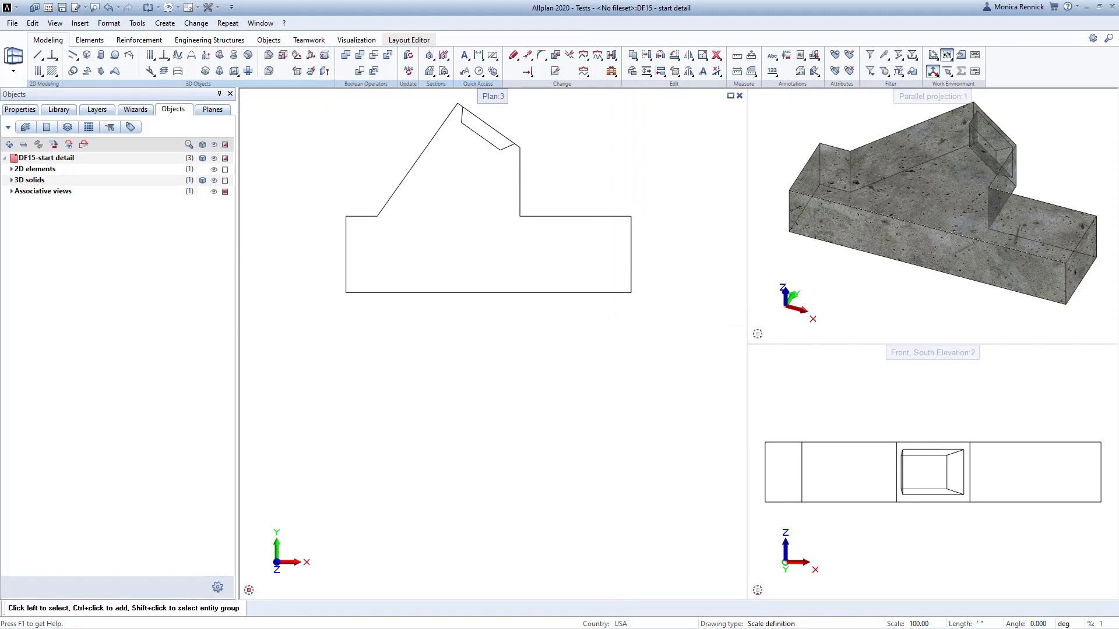
Step: Combine the converted outline lines in the plan into one closed polyline
{"action": "middle_click_drag", "start_coordinate": [544, 250], "coordinate": [549, 330]}
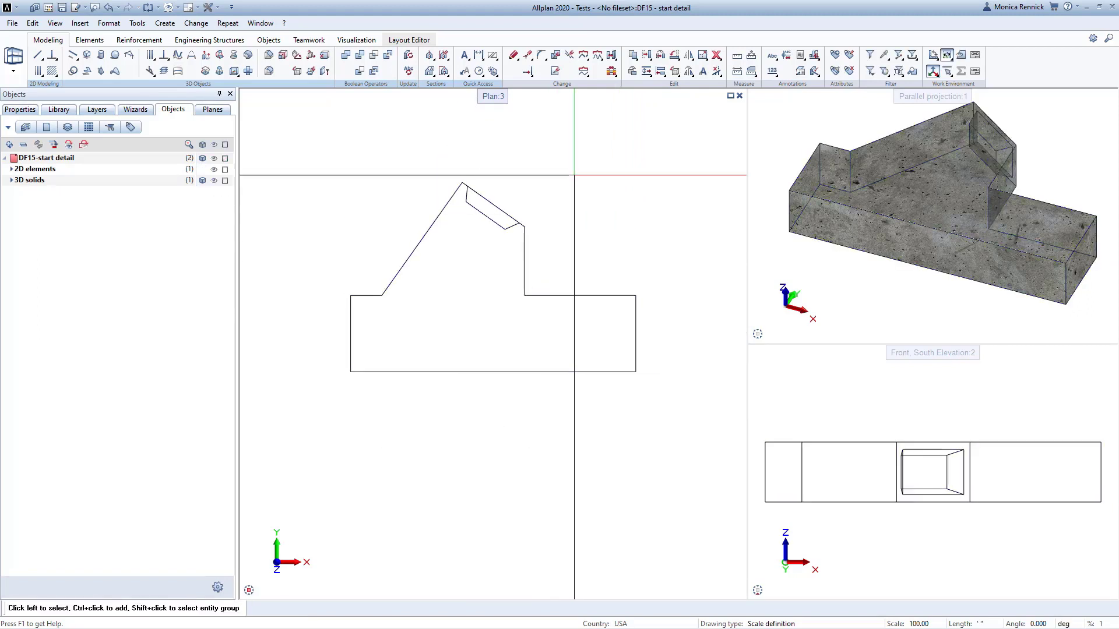
{"action": "mouse_move", "coordinate": [584, 61]}
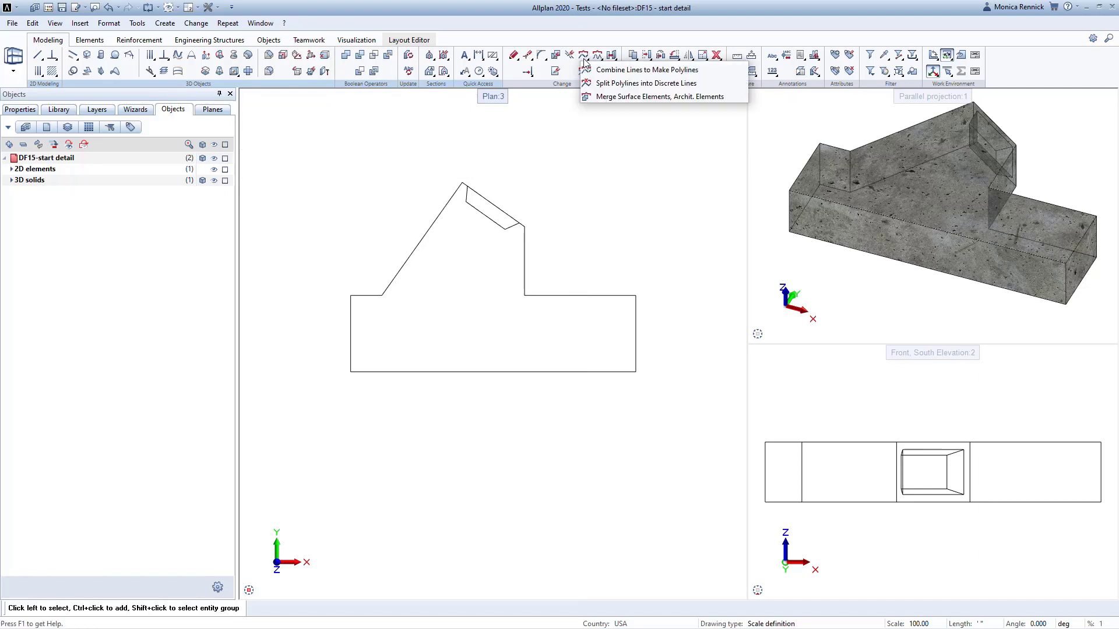
{"action": "left_click", "coordinate": [685, 70]}
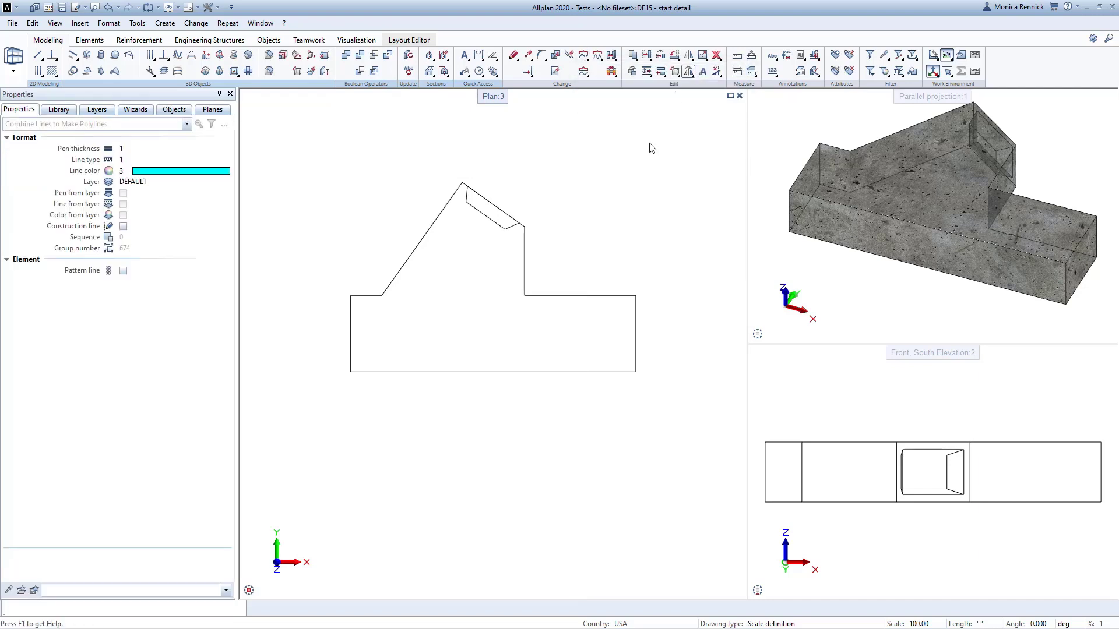
{"action": "left_click", "coordinate": [588, 296]}
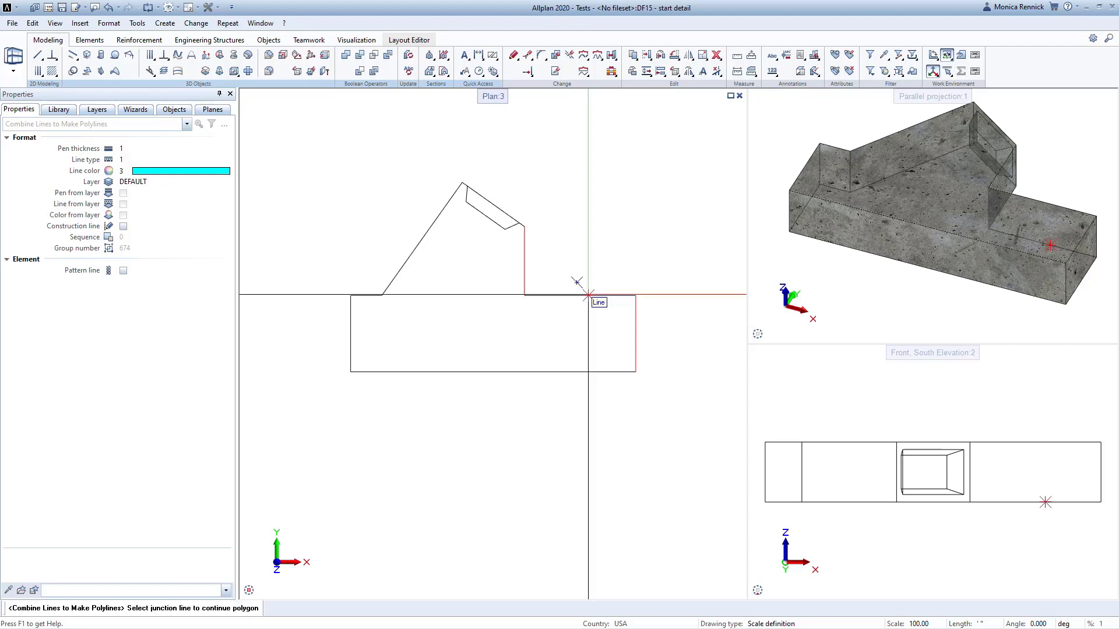
{"action": "left_click", "coordinate": [635, 309]}
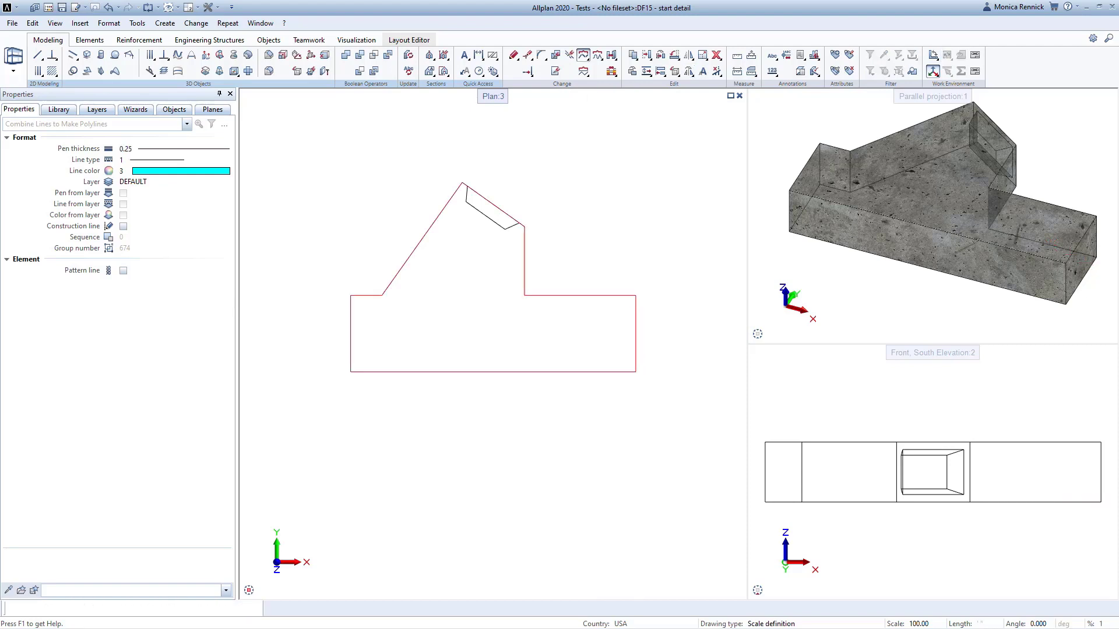
{"action": "key", "text": "Escape"}
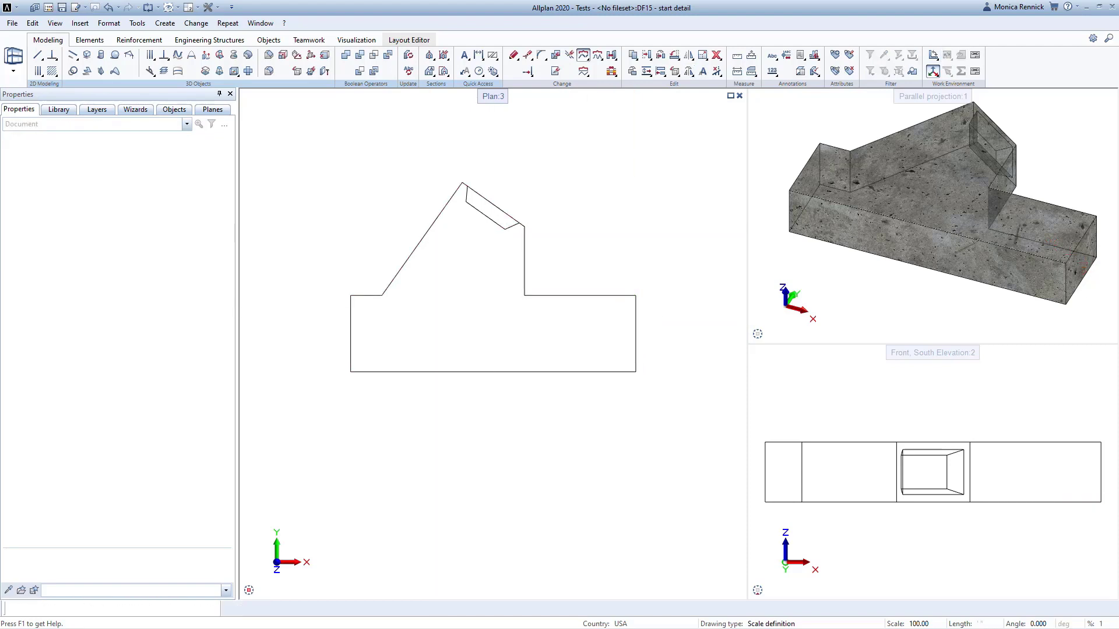
Step: Draw one parallel of the outline polyline, offset 1 7/8" towards the inside of the concrete
{"action": "left_click", "coordinate": [38, 71]}
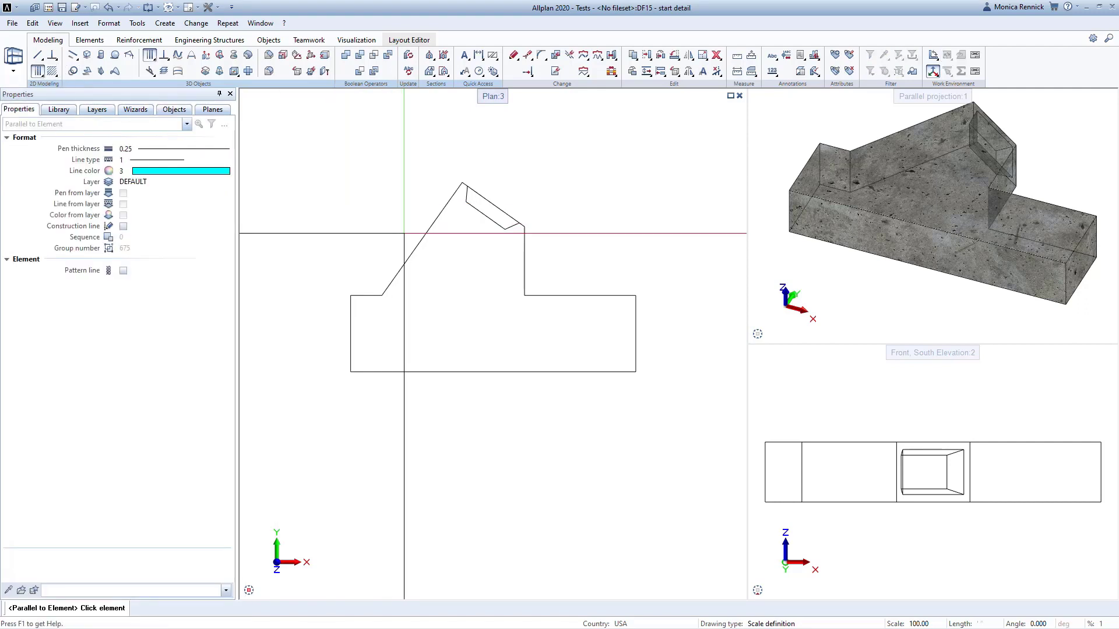
{"action": "left_click", "coordinate": [421, 238]}
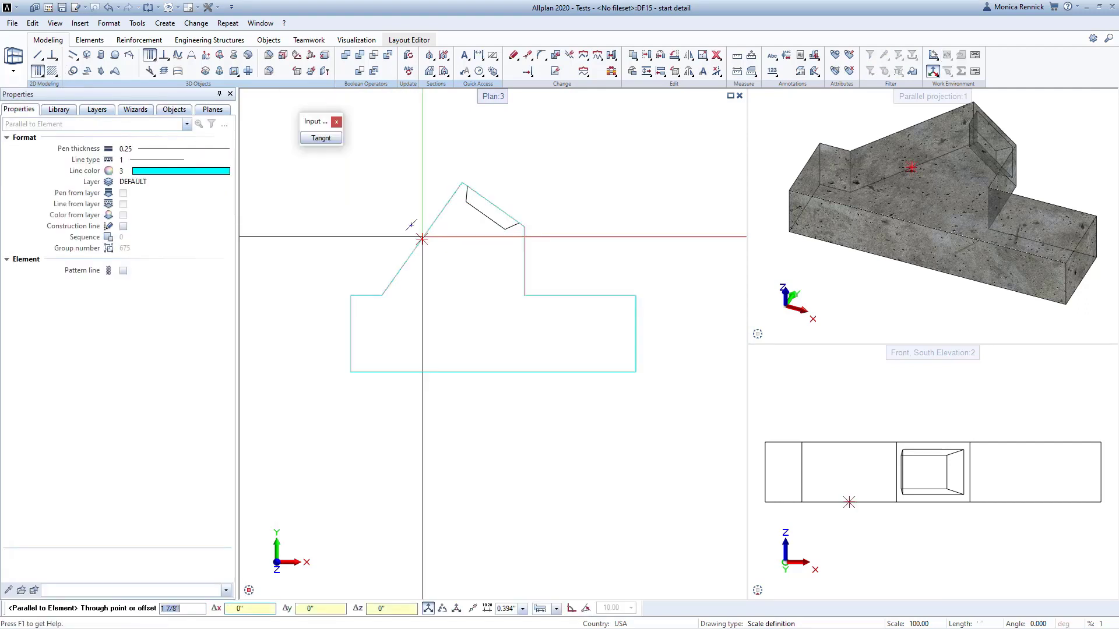
{"action": "left_click", "coordinate": [423, 237]}
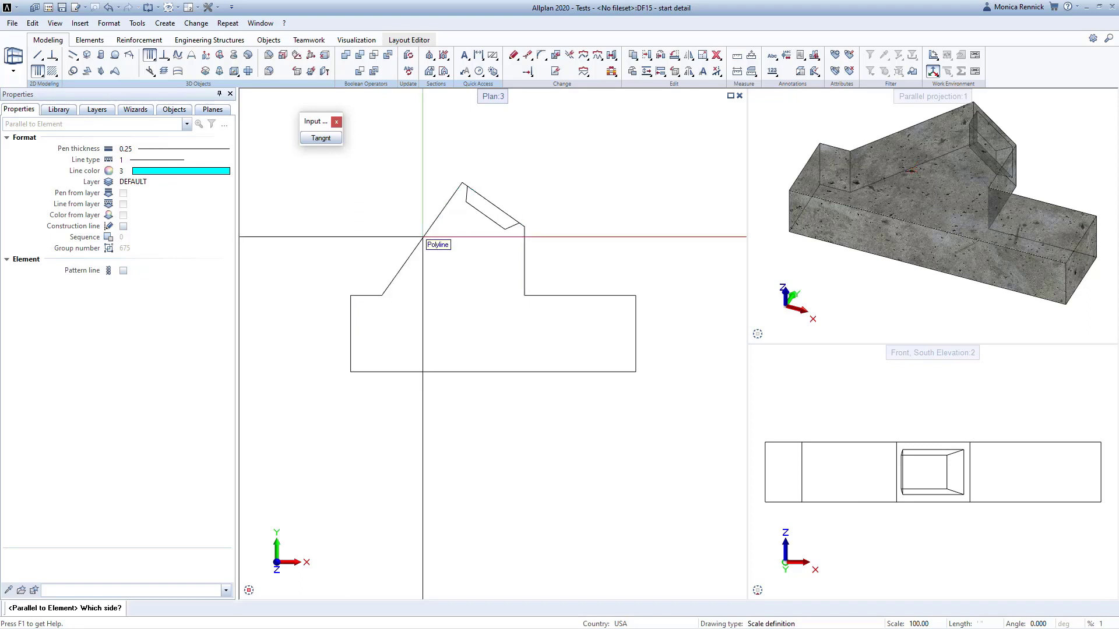
{"action": "left_click", "coordinate": [449, 249]}
{"action": "key", "text": "Return"}
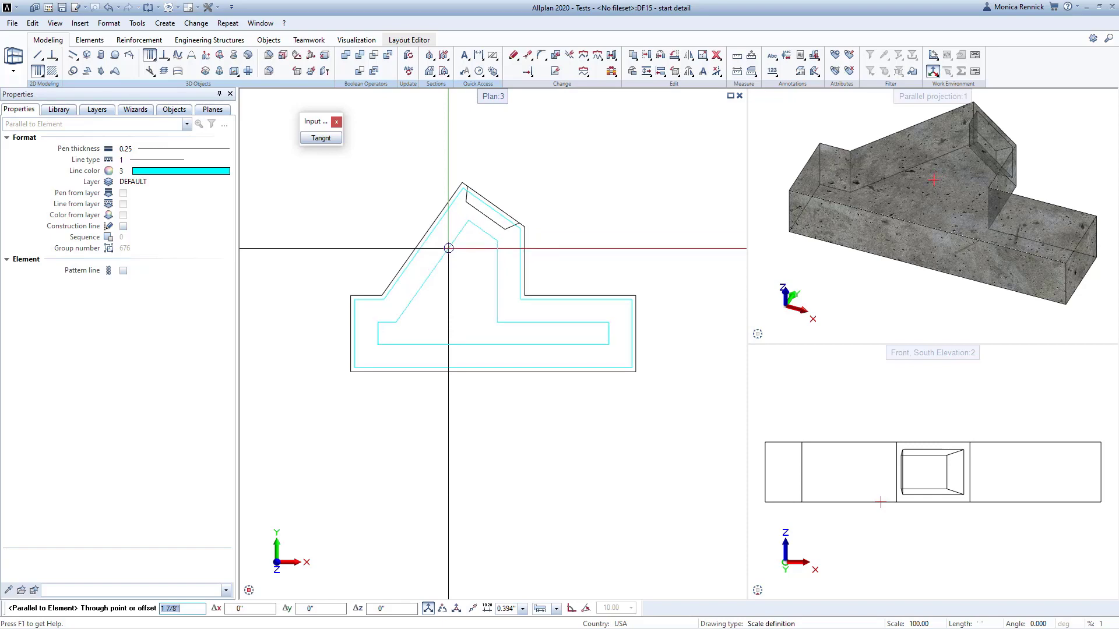
{"action": "key", "text": "Escape"}
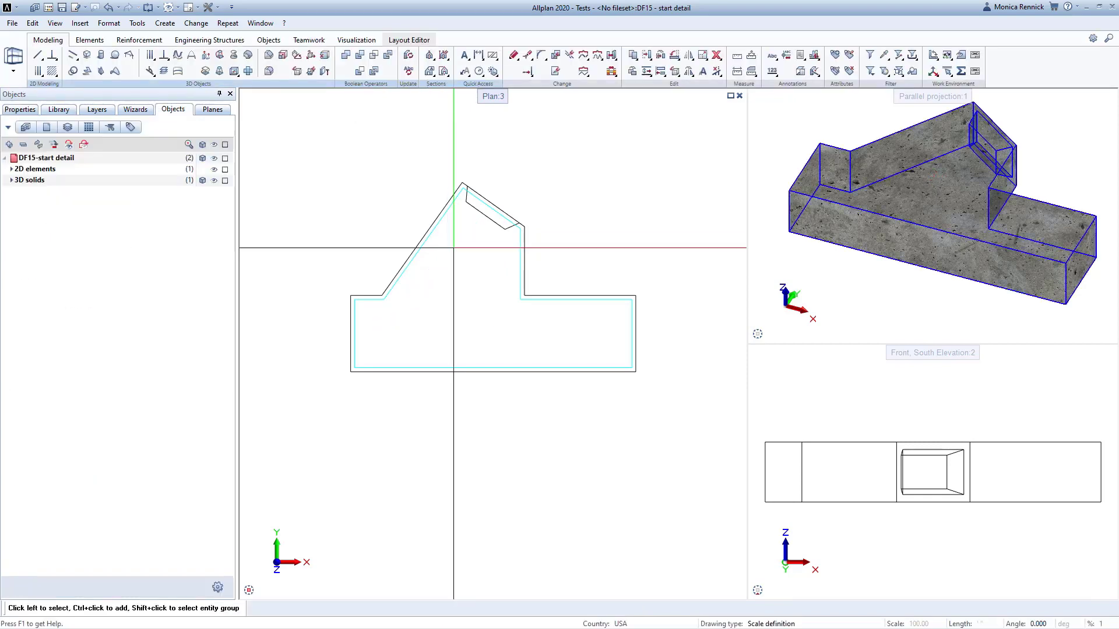
Step: Split the inner offset polyline into discrete lines
{"action": "left_click", "coordinate": [583, 60]}
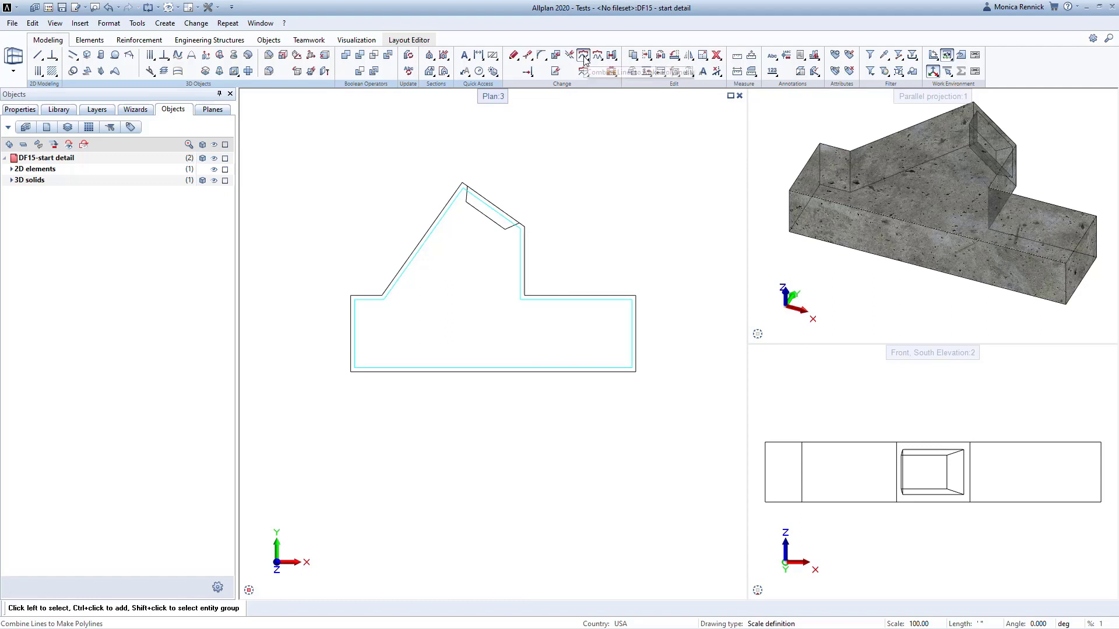
{"action": "left_click", "coordinate": [644, 87]}
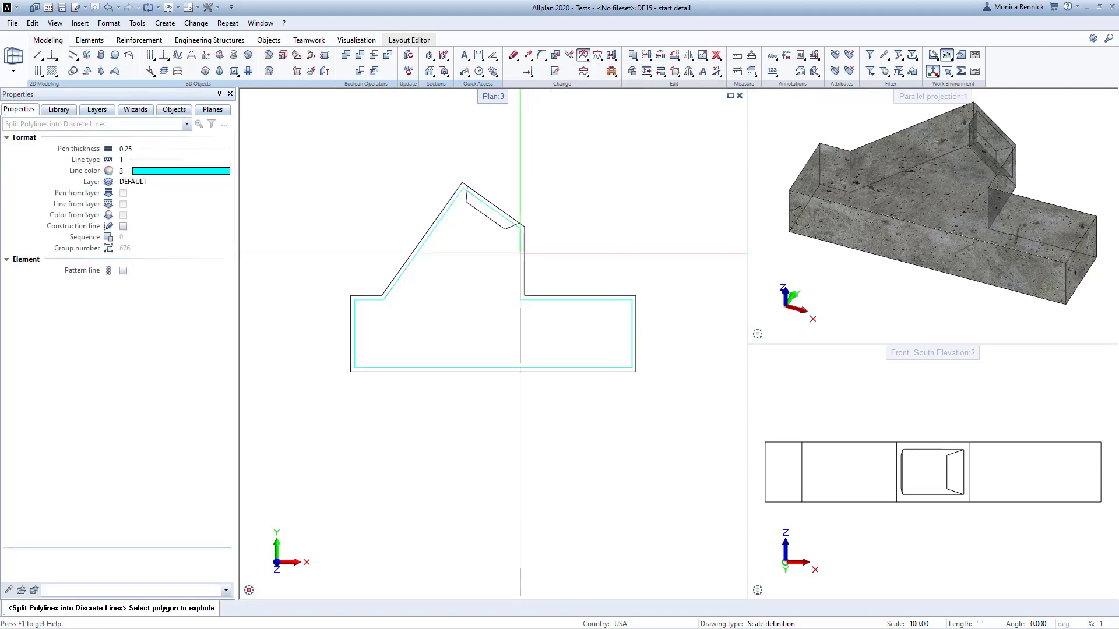
{"action": "left_click", "coordinate": [497, 368]}
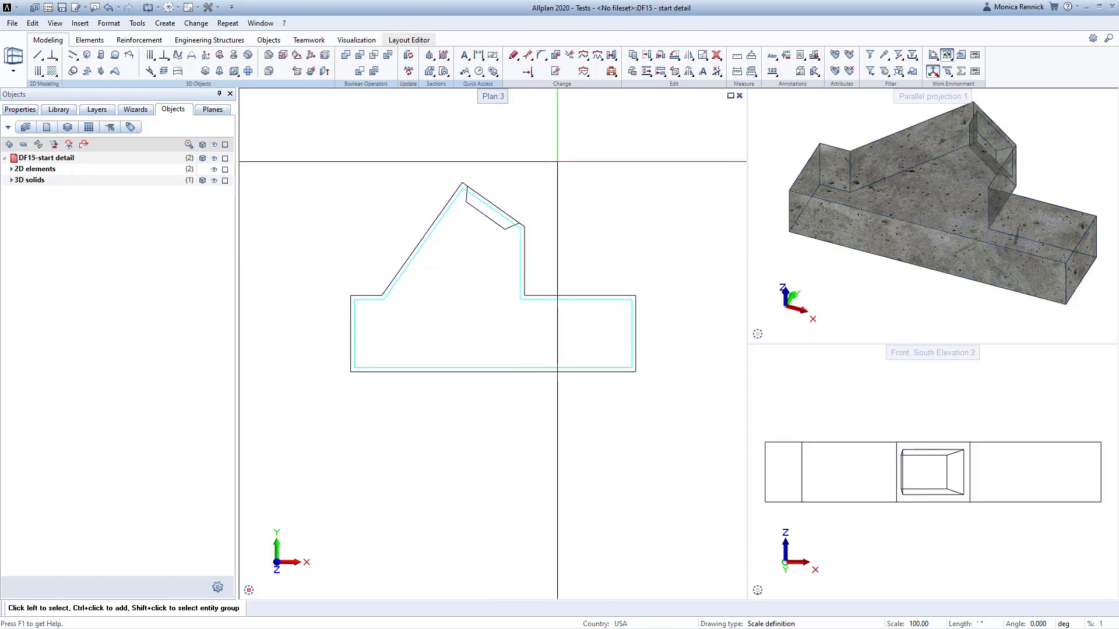
Step: Copy the sloping inner line perpendicularly four times at 7" spacing, and copy the last one to the inner outline's corner at the vertical edge
{"action": "left_click", "coordinate": [631, 56]}
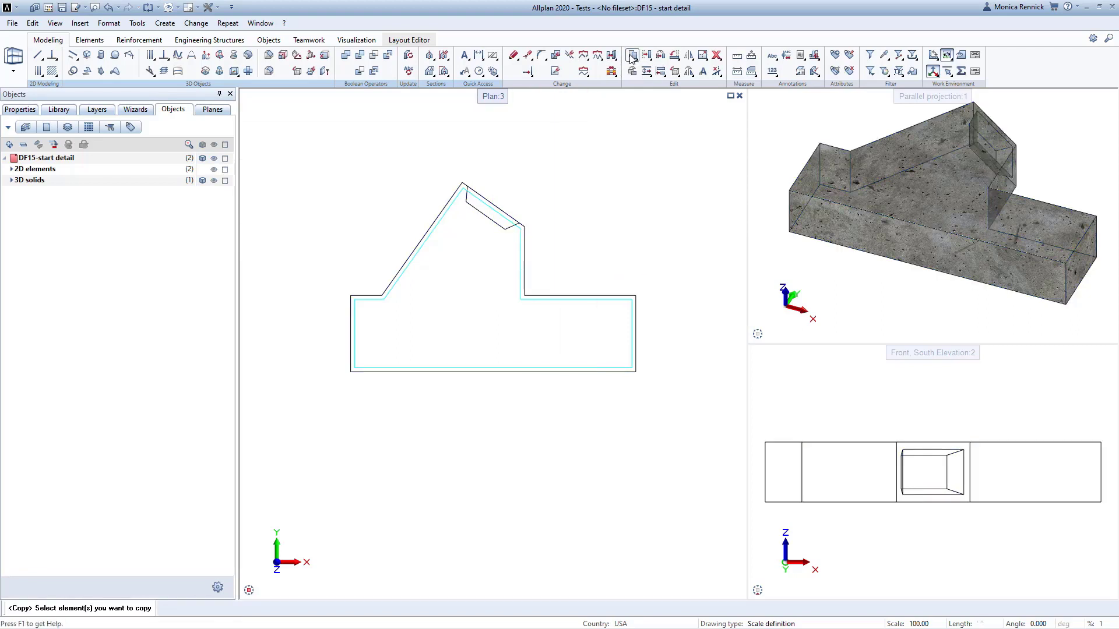
{"action": "left_click", "coordinate": [454, 199]}
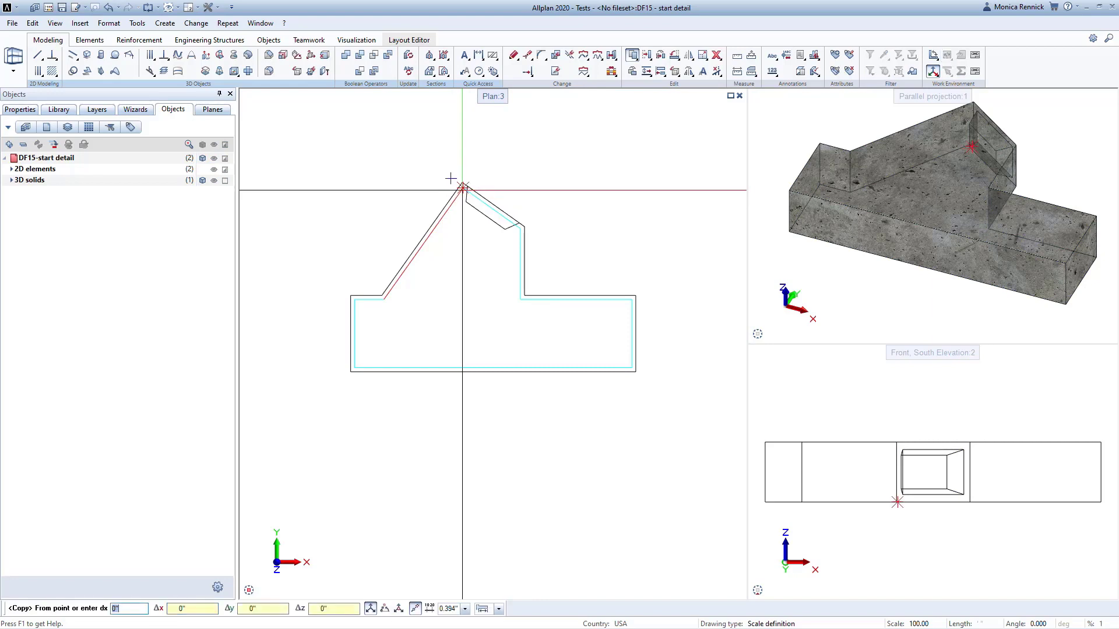
{"action": "left_click", "coordinate": [461, 188]}
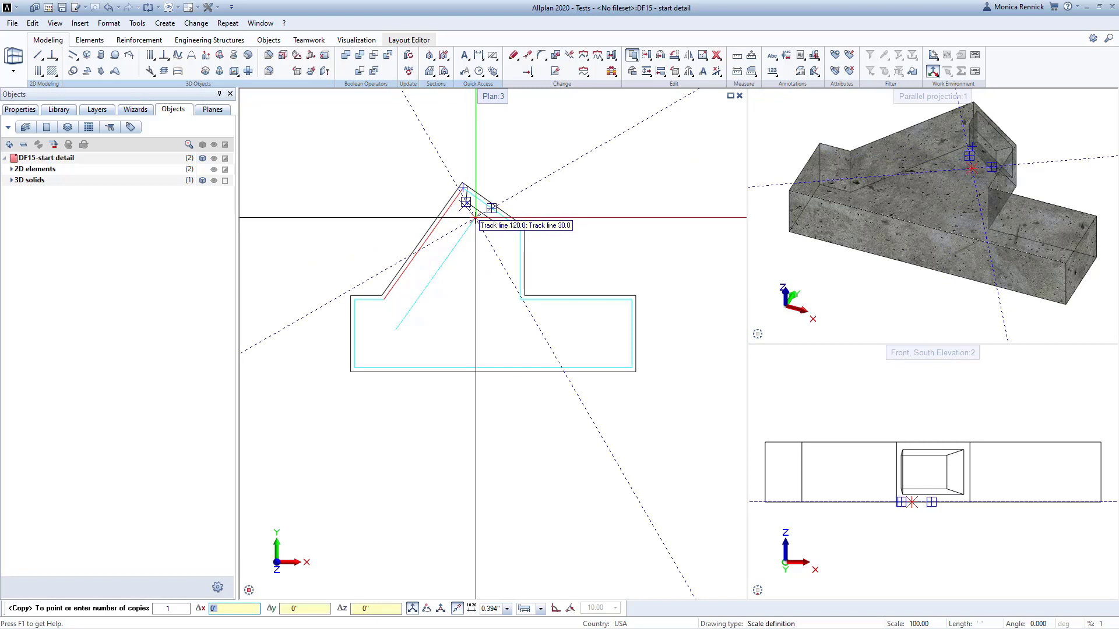
{"action": "right_click", "coordinate": [474, 218]}
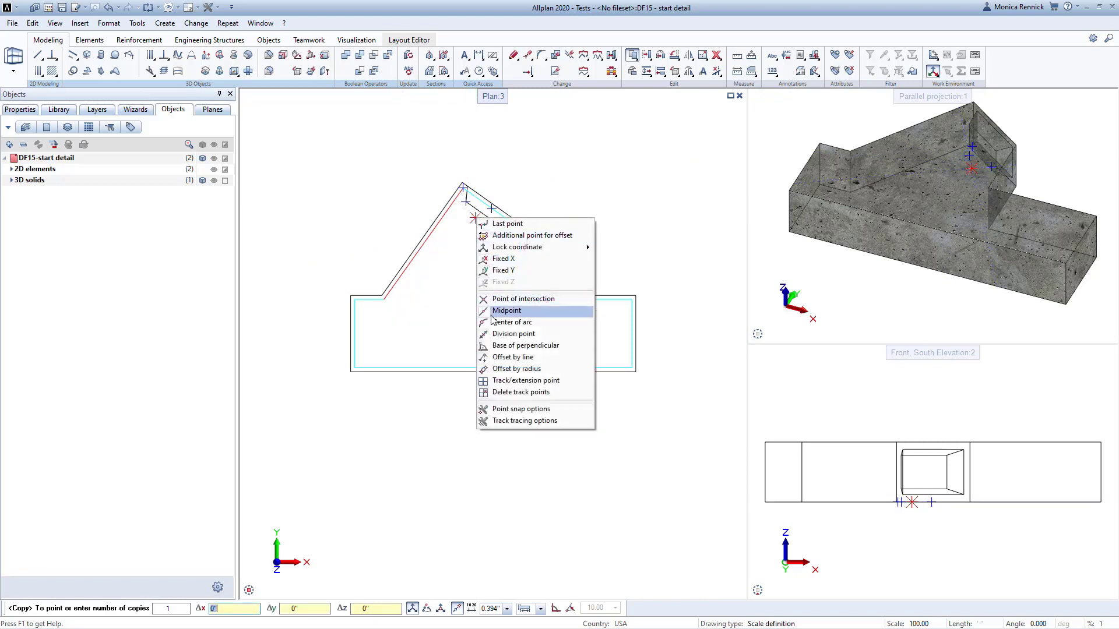
{"action": "left_click", "coordinate": [547, 393]}
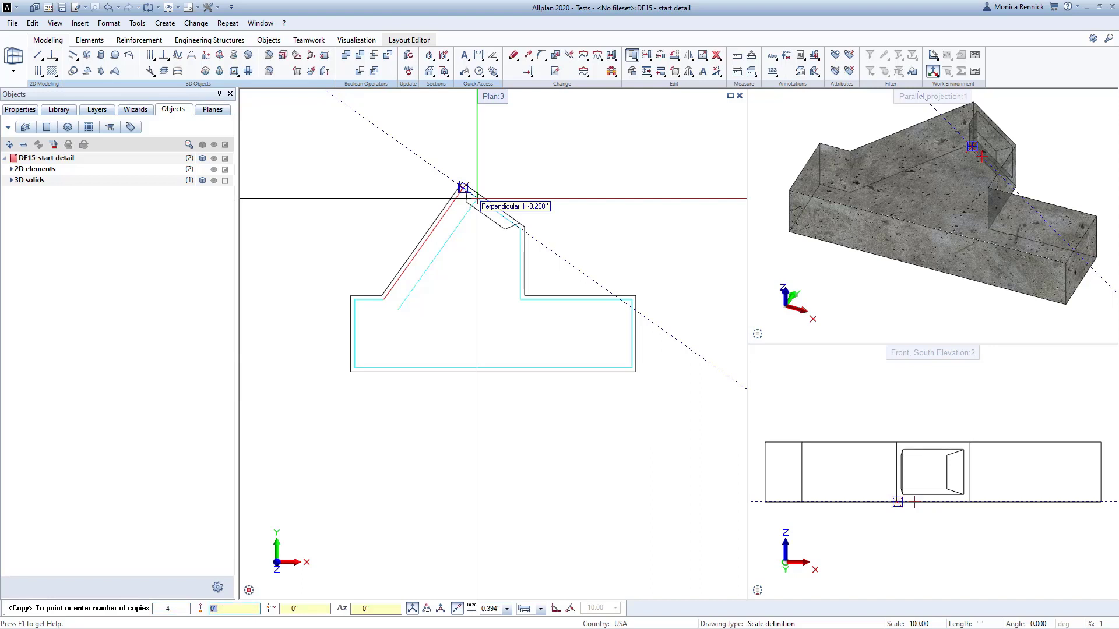
{"action": "type", "text": "7"}
{"action": "key", "text": "Return"}
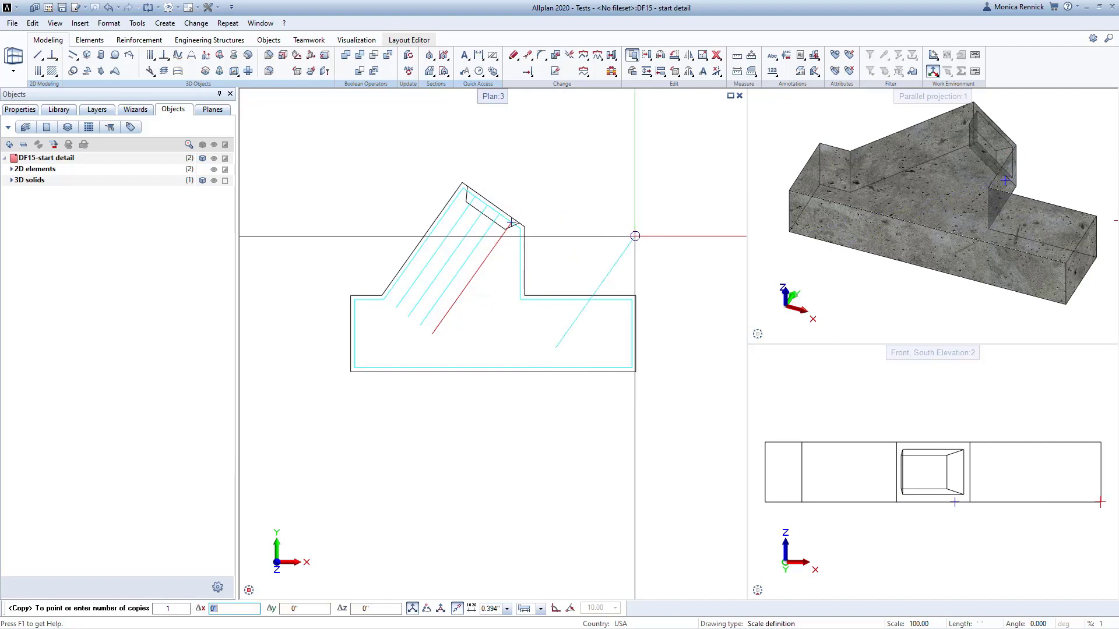
{"action": "left_click", "coordinate": [519, 231]}
{"action": "key", "text": "Escape"}
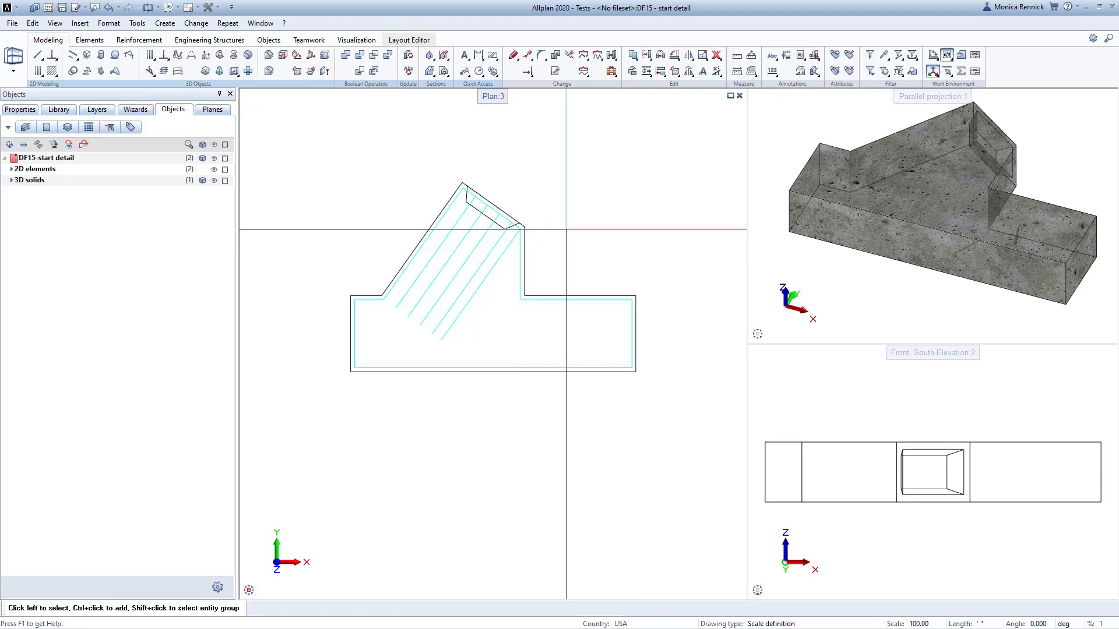
Step: Extend the sloping guide lines and the vertical line to the lower inner line, and trim the outermost sloping line to the left inner line
{"action": "left_click", "coordinate": [715, 73]}
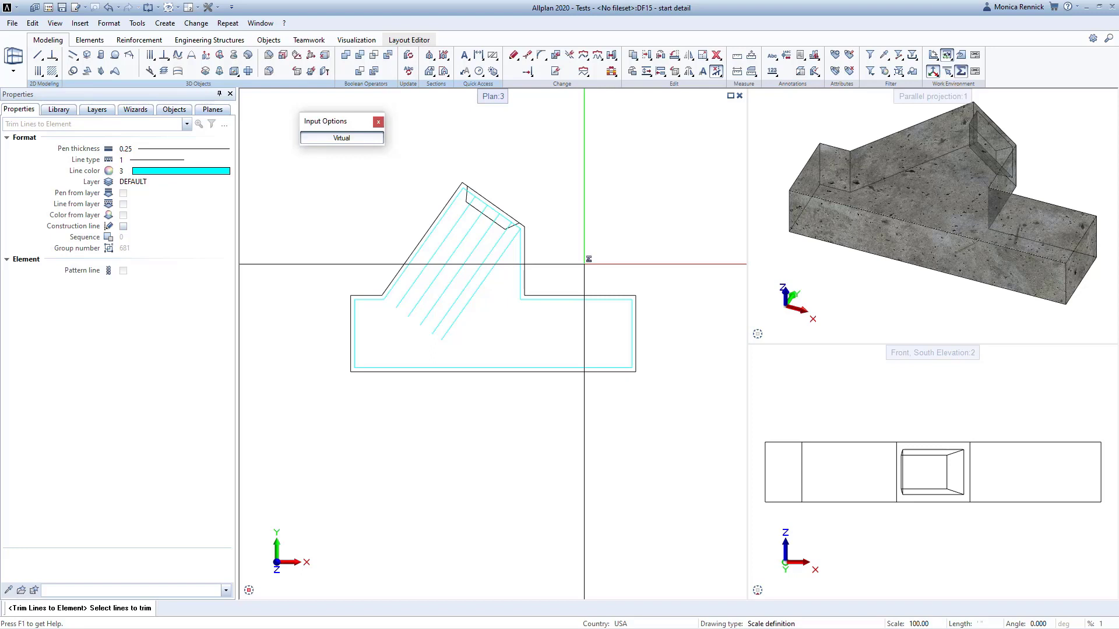
{"action": "left_click", "coordinate": [524, 265]}
{"action": "left_click_drag", "start_coordinate": [481, 321], "coordinate": [415, 251]}
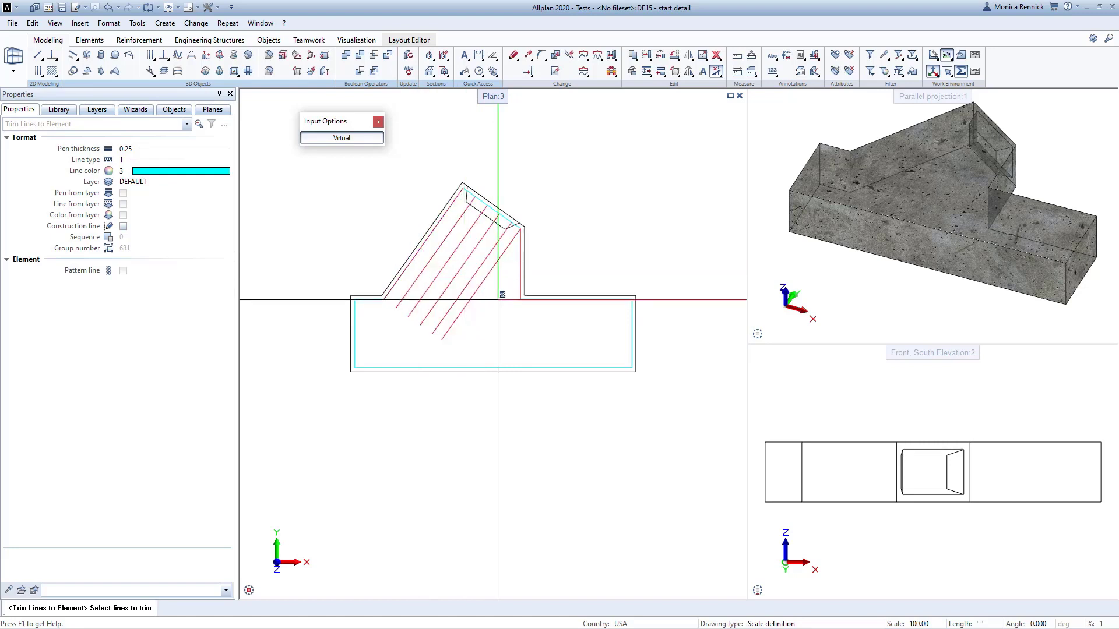
{"action": "left_click", "coordinate": [489, 368]}
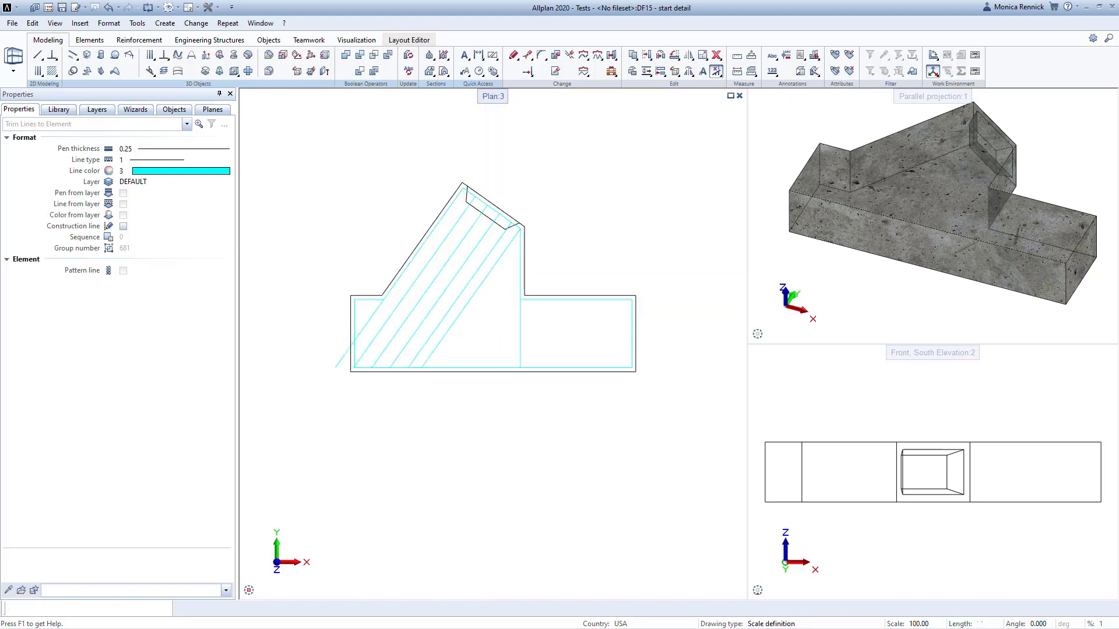
{"action": "left_click", "coordinate": [353, 319]}
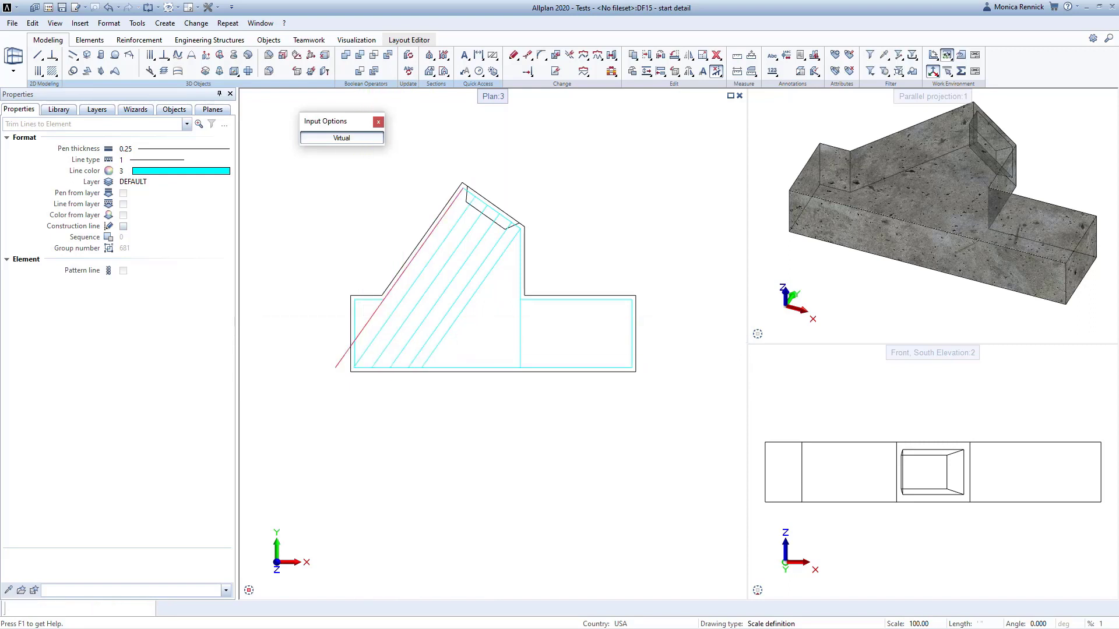
{"action": "left_click", "coordinate": [352, 324]}
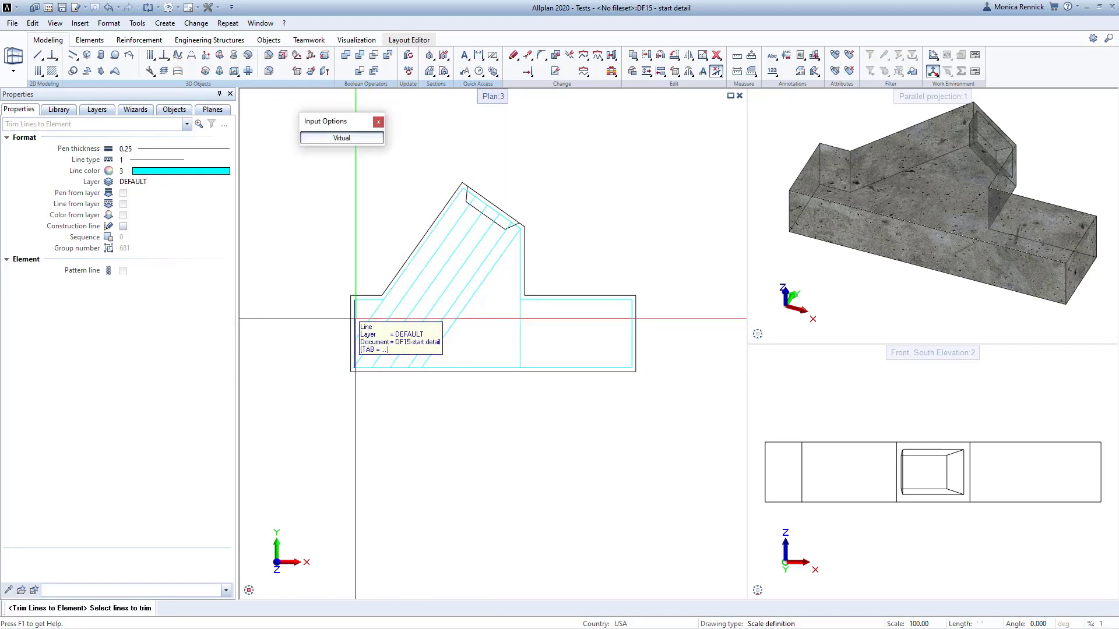
{"action": "key", "text": "Escape"}
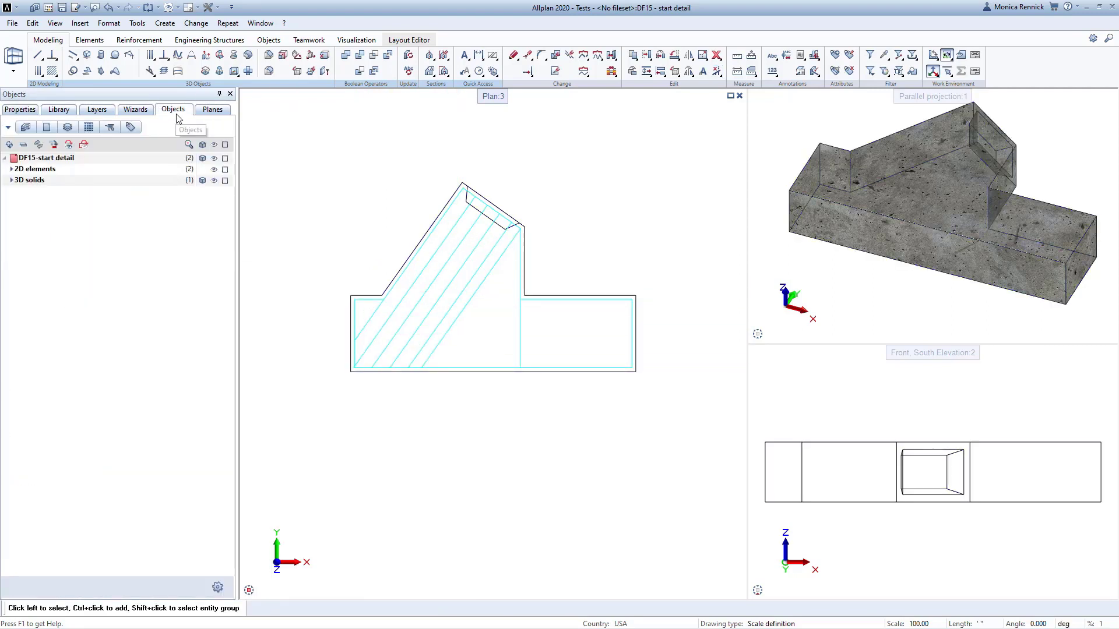
Step: With the 3D solids temporarily hidden, delete the outline polyline and the inner boundary lines, keeping only the sloping guide lines and the long vertical line
{"action": "left_click", "coordinate": [214, 180]}
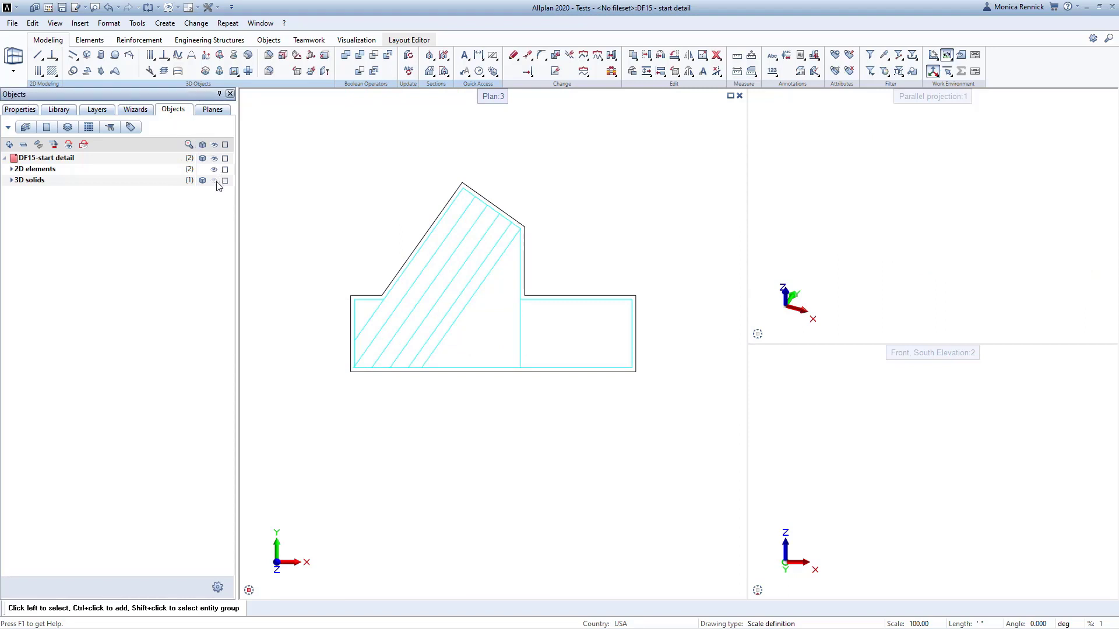
{"action": "left_click_drag", "start_coordinate": [662, 275], "coordinate": [598, 389]}
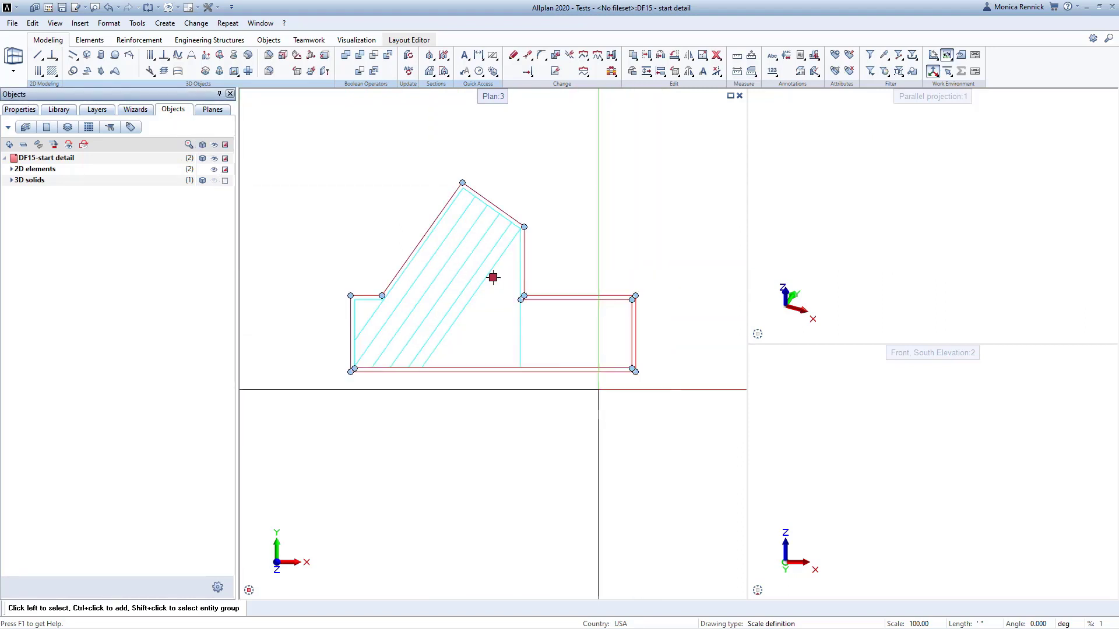
{"action": "key", "text": "Delete"}
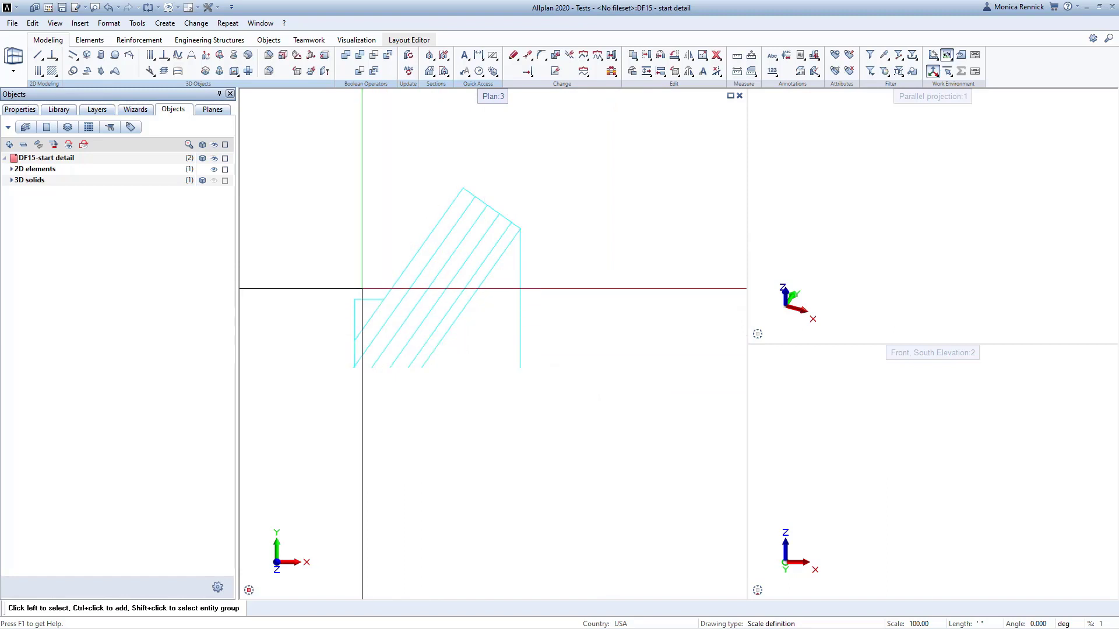
{"action": "left_click", "coordinate": [368, 332]}
{"action": "key", "text": "Delete"}
{"action": "left_click", "coordinate": [494, 208]}
{"action": "key", "text": "Delete"}
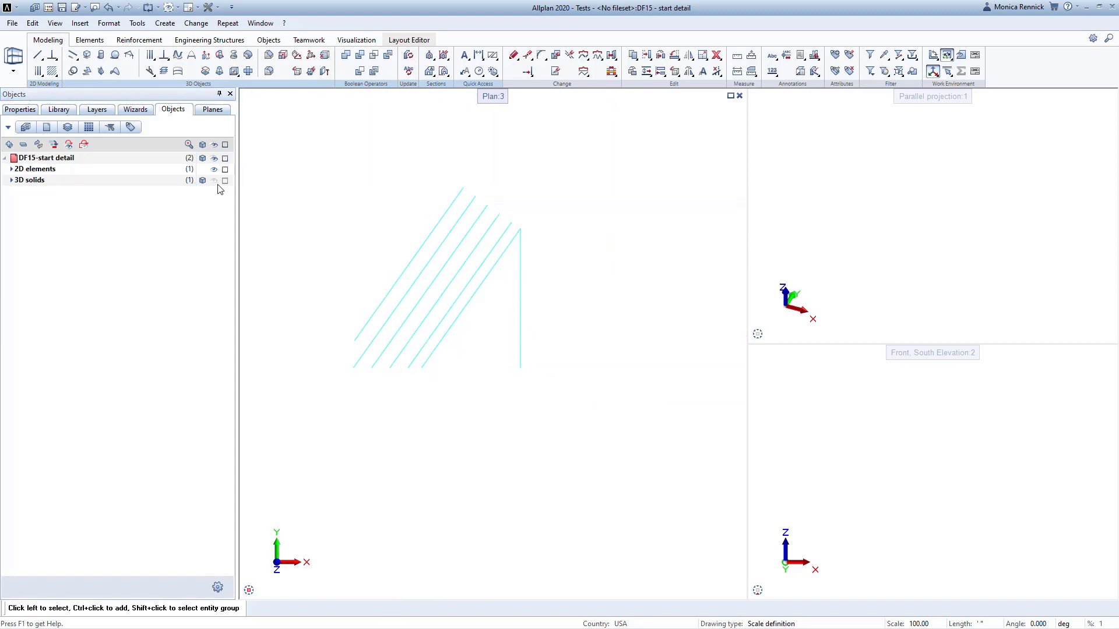
{"action": "left_click", "coordinate": [214, 181]}
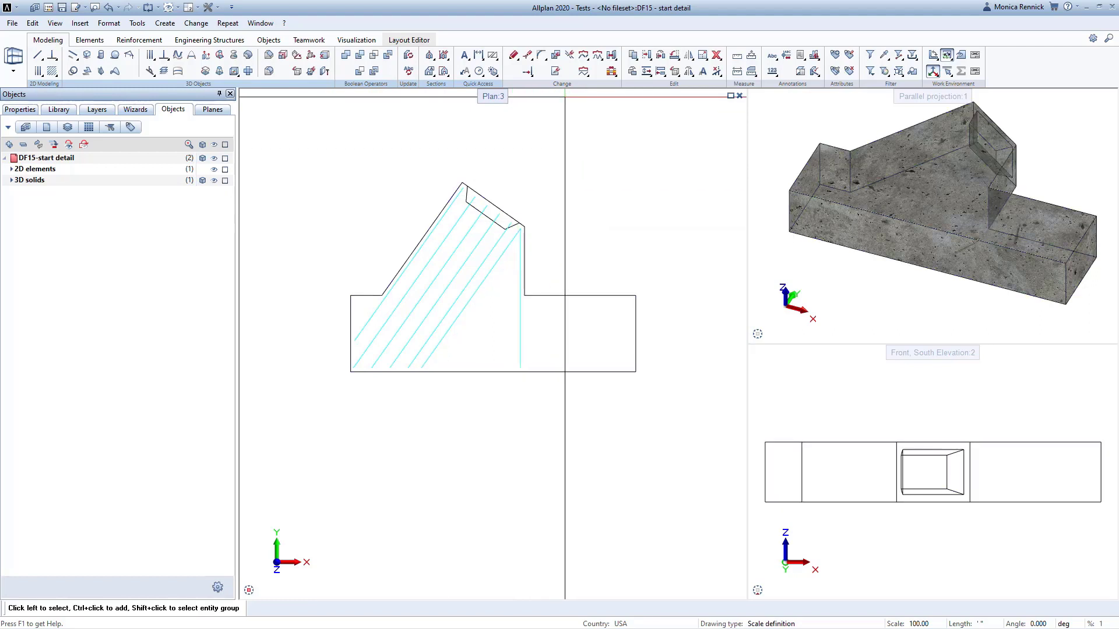
Step: Combine the sloping line at the inner corner and the vertical line meeting it into one polyline
{"action": "left_click", "coordinate": [583, 56]}
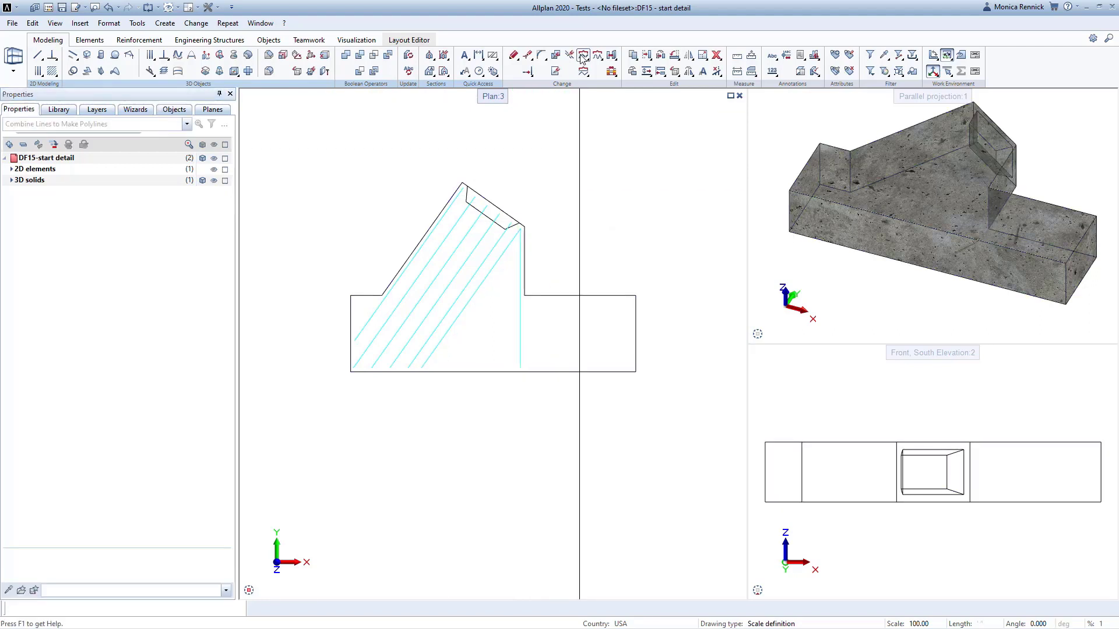
{"action": "left_click", "coordinate": [505, 250]}
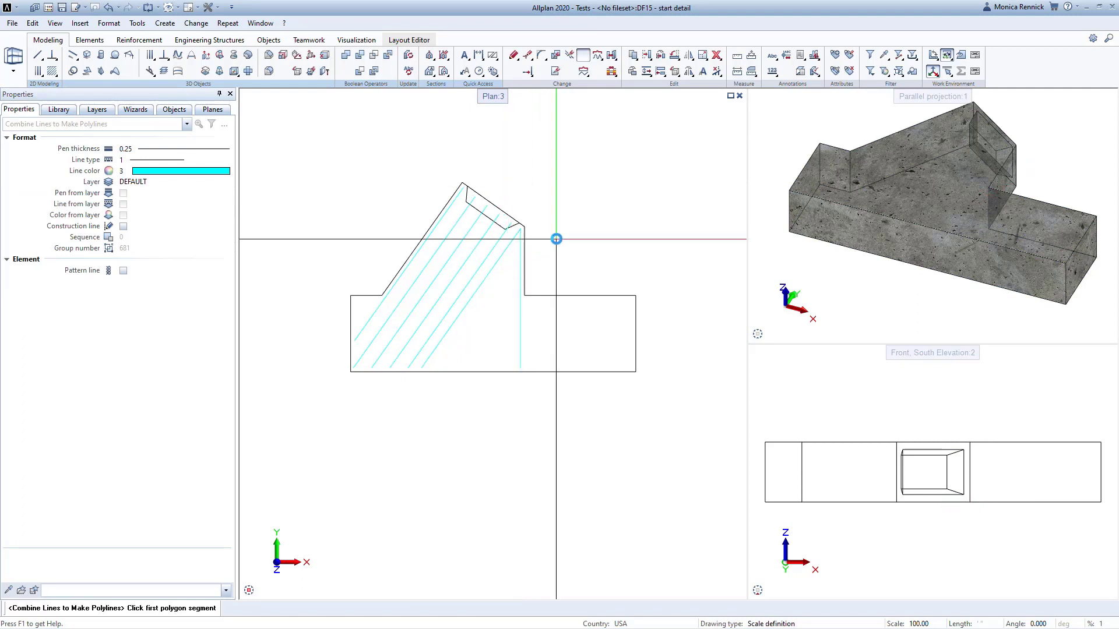
{"action": "key", "text": "Escape"}
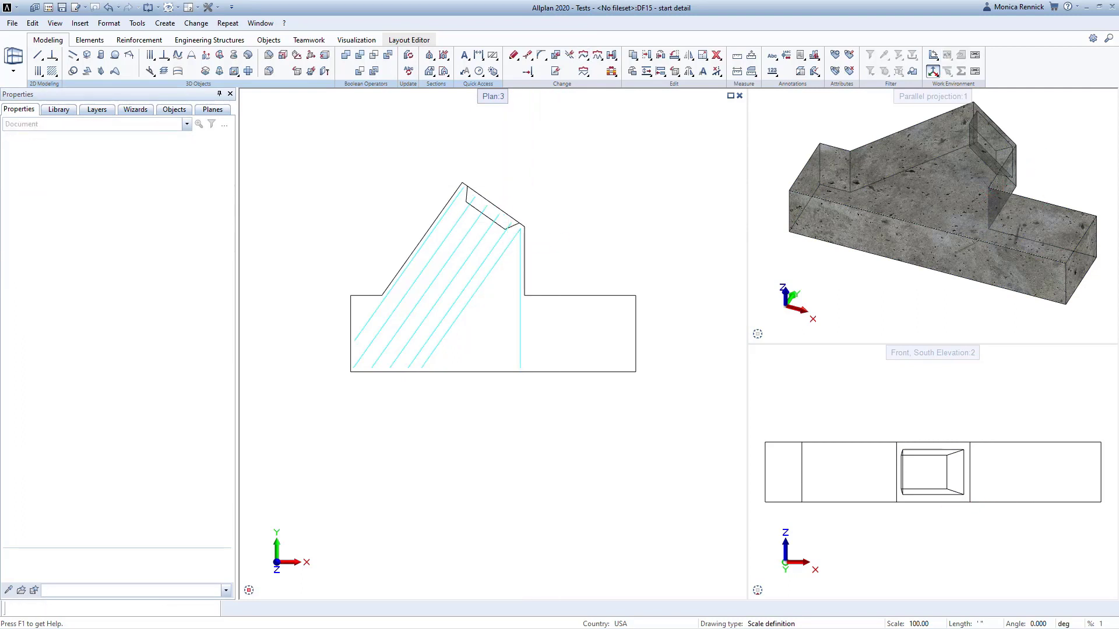
Step: Convert all the 2D guide lines in the plan to 3D lines and curves, keeping them as single elements
{"action": "middle_click_drag", "start_coordinate": [592, 269], "coordinate": [587, 203]}
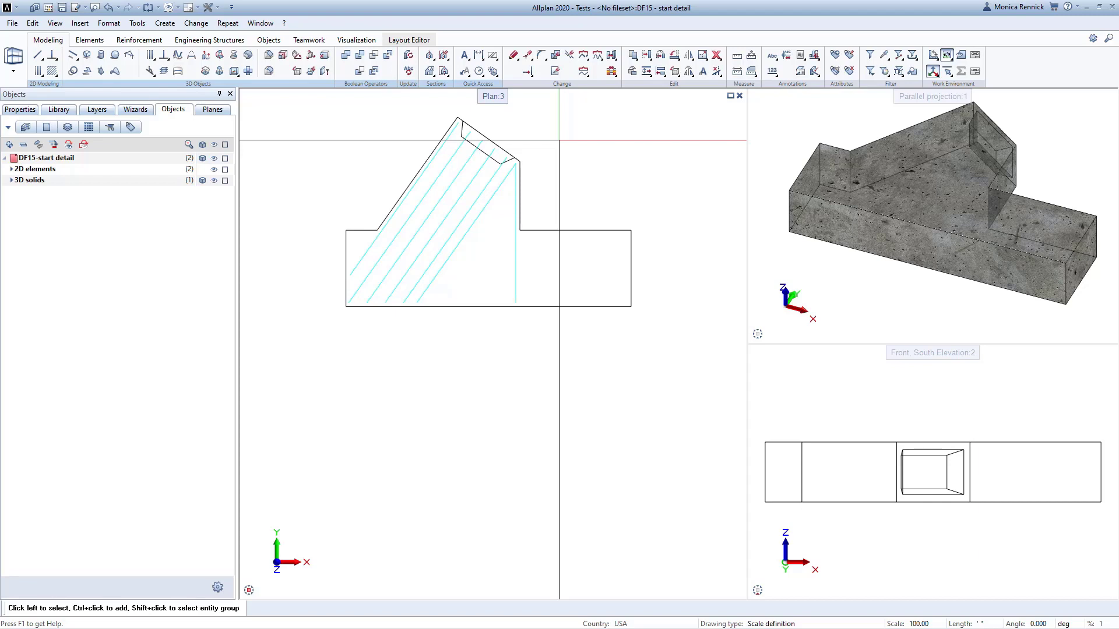
{"action": "left_click", "coordinate": [611, 56]}
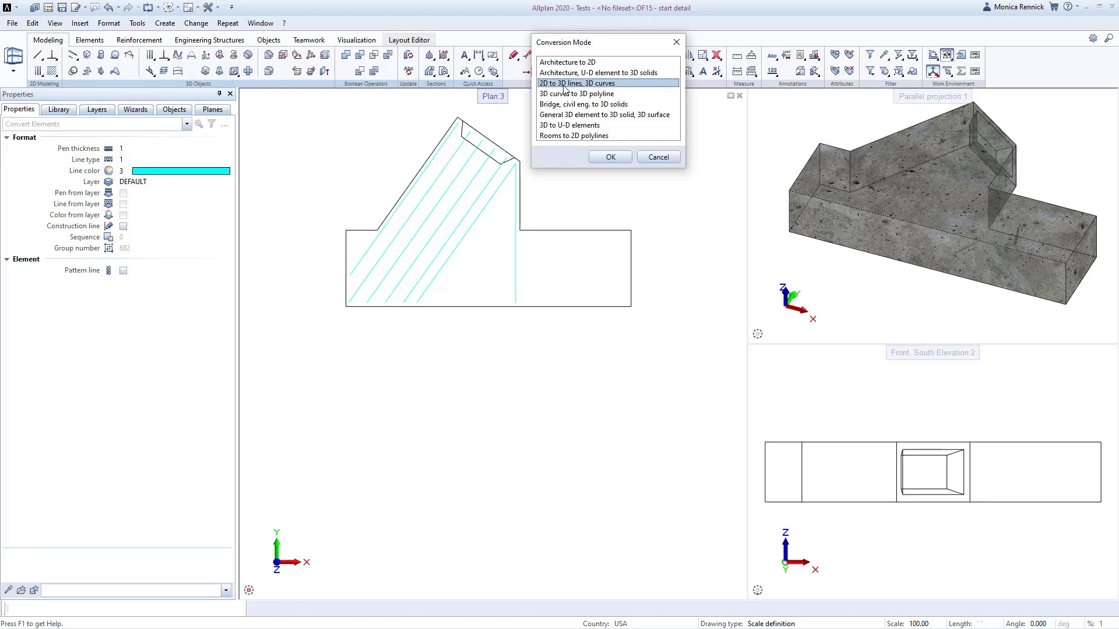
{"action": "left_click", "coordinate": [598, 158]}
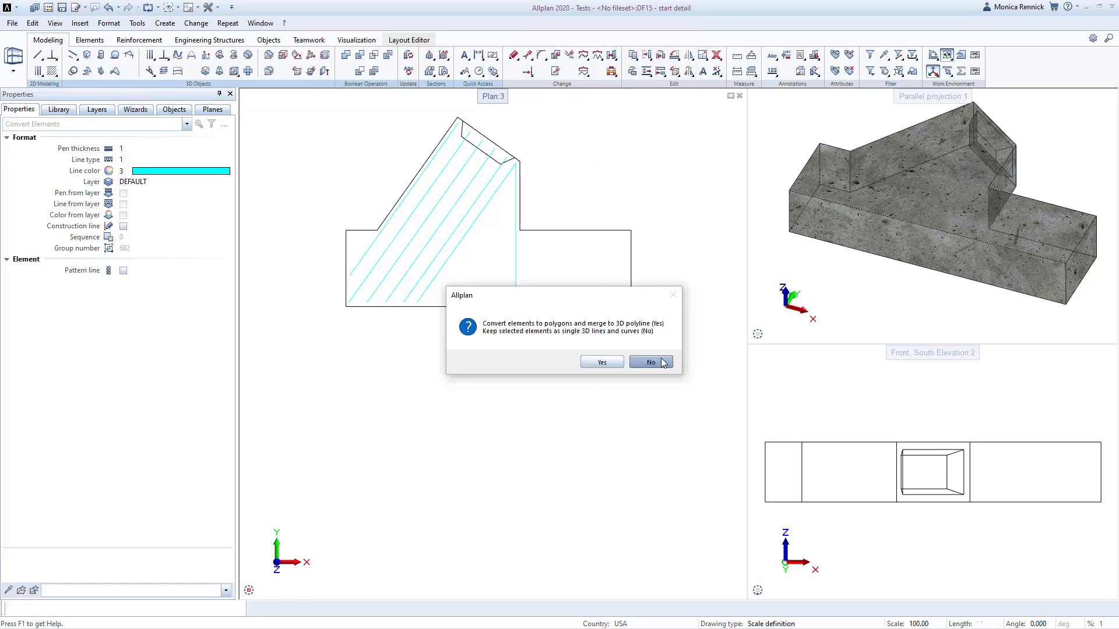
{"action": "left_click", "coordinate": [650, 362]}
{"action": "mouse_move", "coordinate": [320, 113]}
{"action": "left_mouse_down"}
{"action": "mouse_move", "coordinate": [504, 325]}
{"action": "mouse_move", "coordinate": [582, 357]}
{"action": "left_mouse_up"}
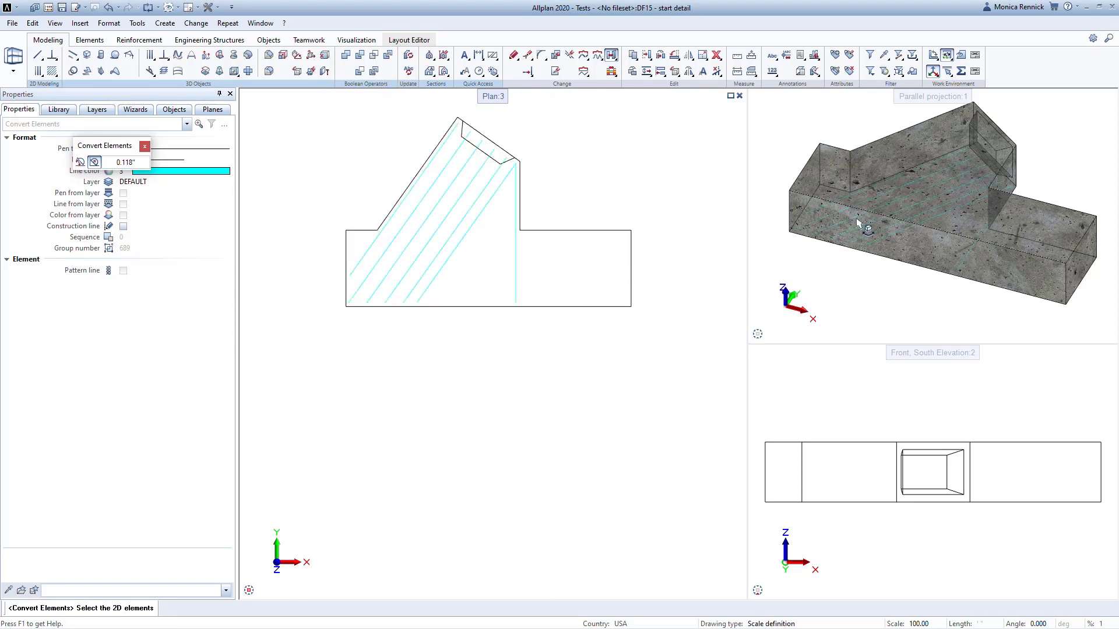
{"action": "key", "text": "Escape"}
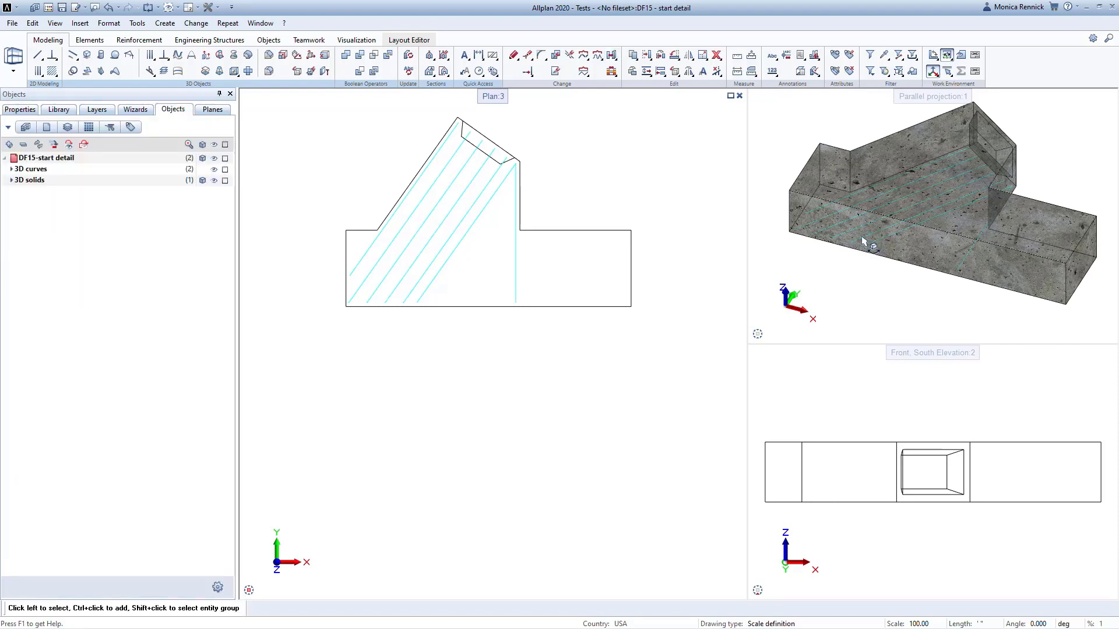
Step: Move all the 3D guide lines 1.875" straight up in the front elevation
{"action": "left_click", "coordinate": [646, 55]}
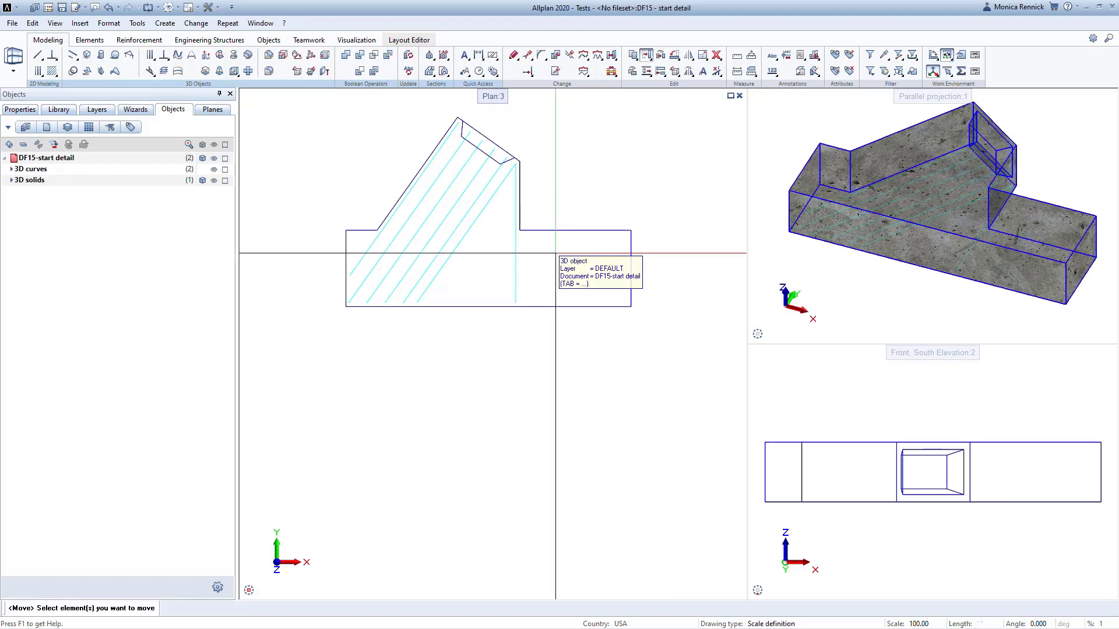
{"action": "left_click_drag", "start_coordinate": [468, 253], "coordinate": [351, 240]}
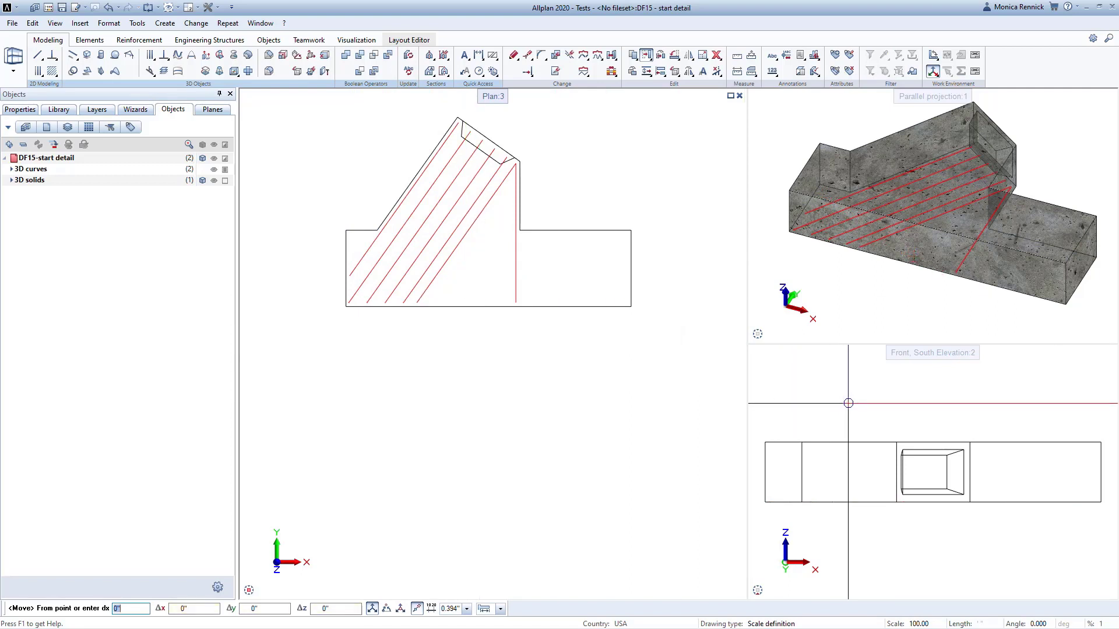
{"action": "middle_click_drag", "start_coordinate": [851, 419], "coordinate": [852, 415]}
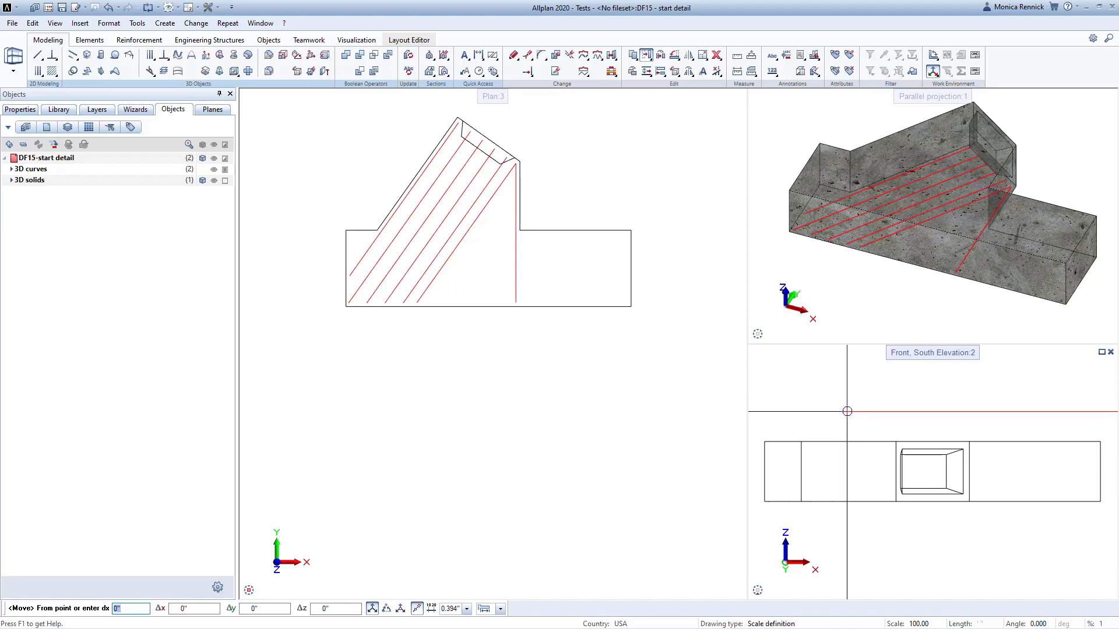
{"action": "left_click", "coordinate": [847, 412]}
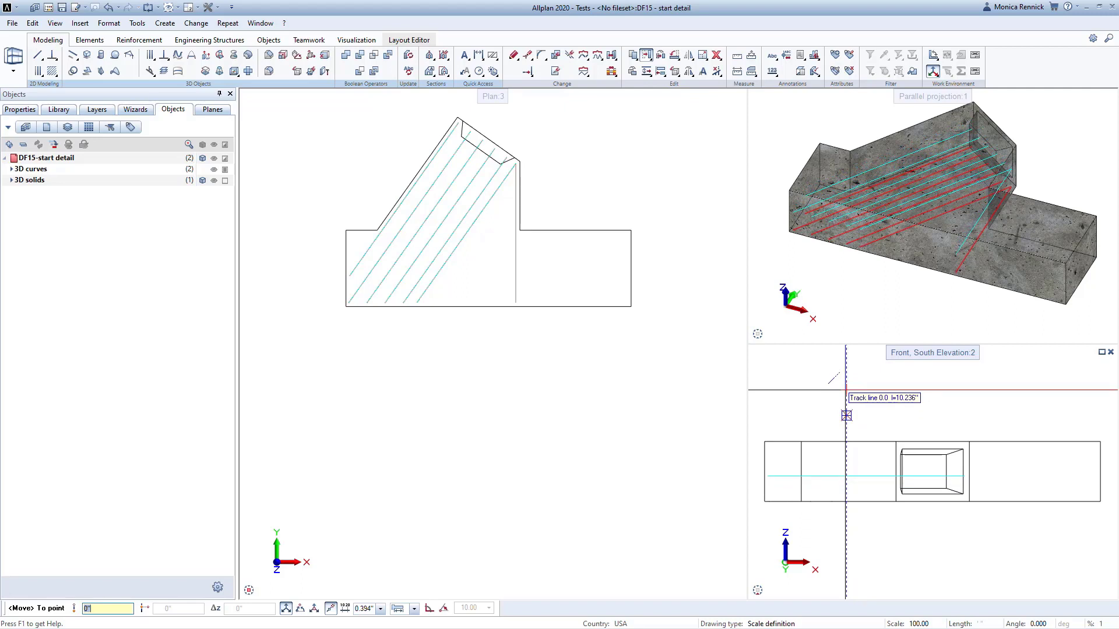
{"action": "type", "text": "1."}
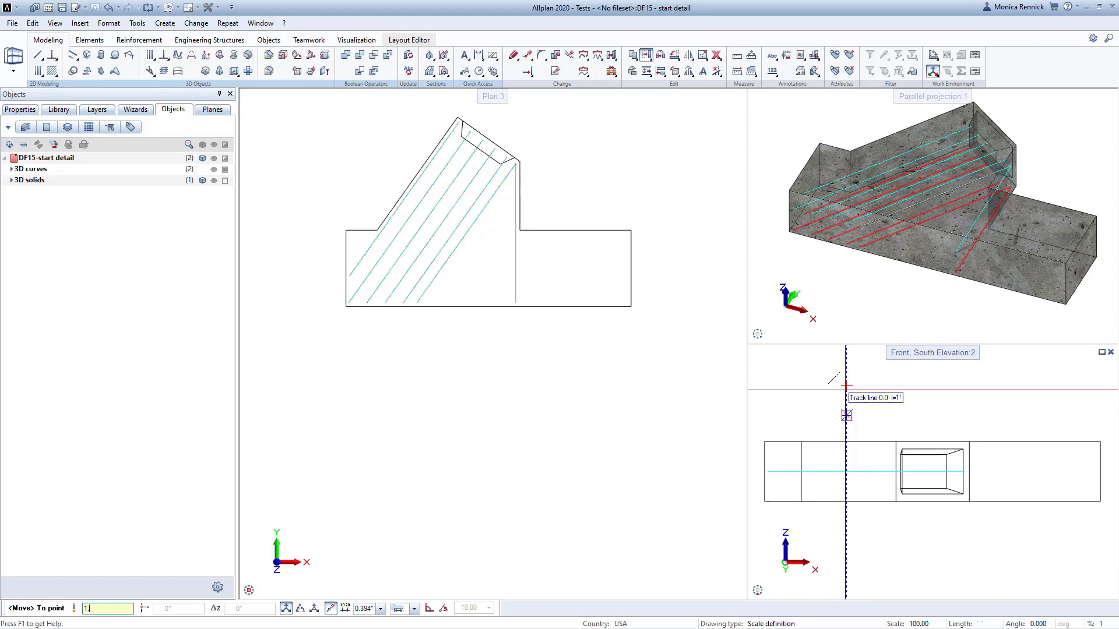
{"action": "type", "text": "875\""}
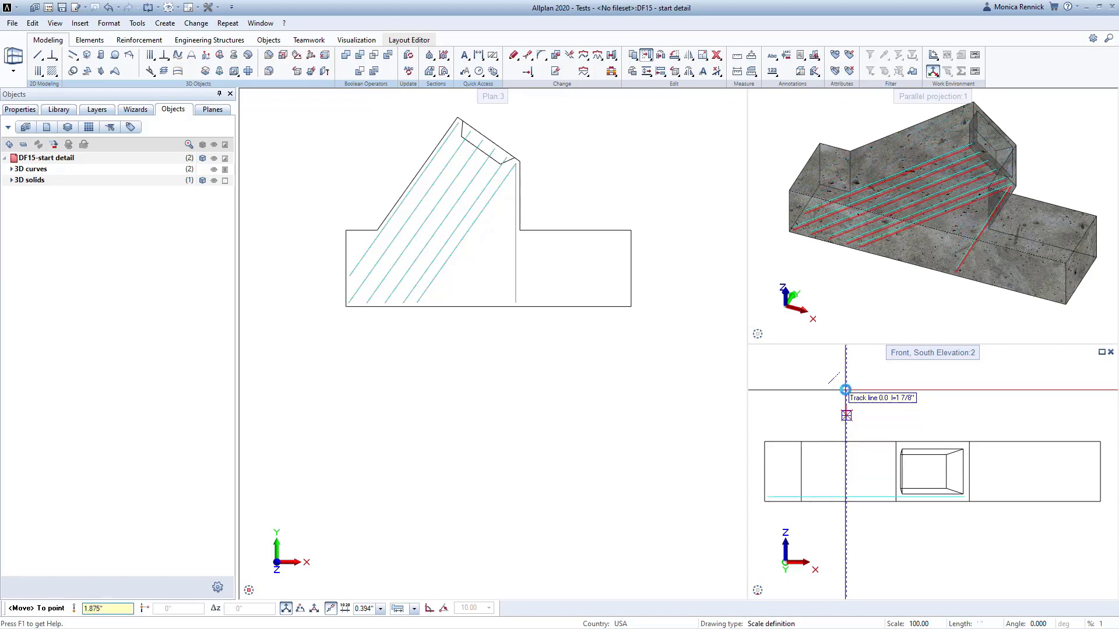
{"action": "key", "text": "Return"}
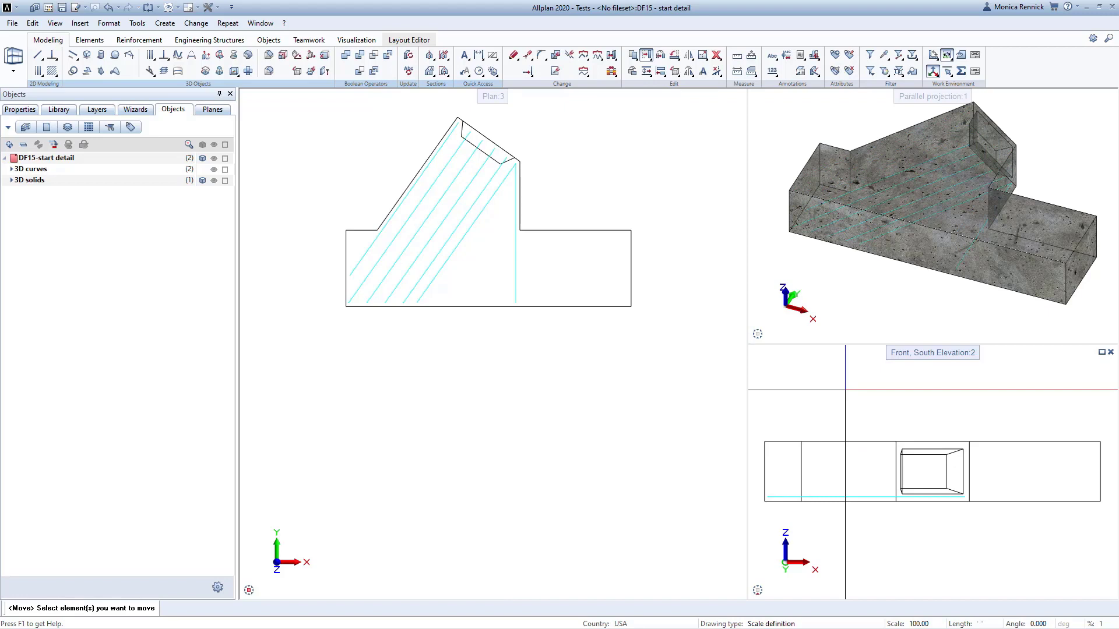
Step: Copy and mirror the 3D guide lines about the horizontal mid-height axis of the concrete in the front elevation
{"action": "left_click", "coordinate": [688, 54]}
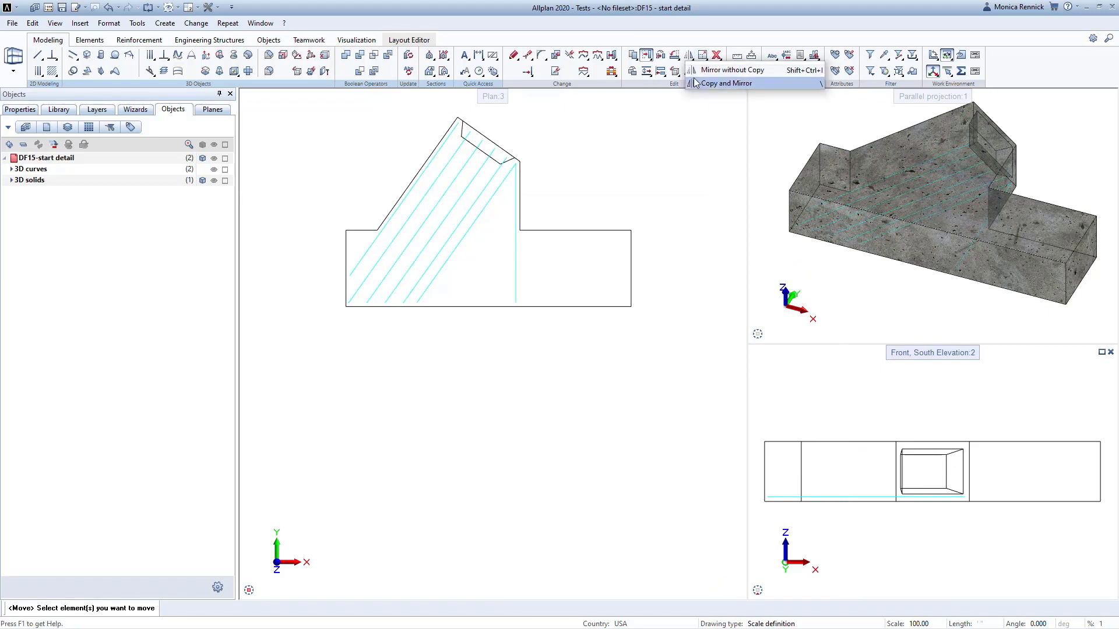
{"action": "left_click", "coordinate": [767, 83]}
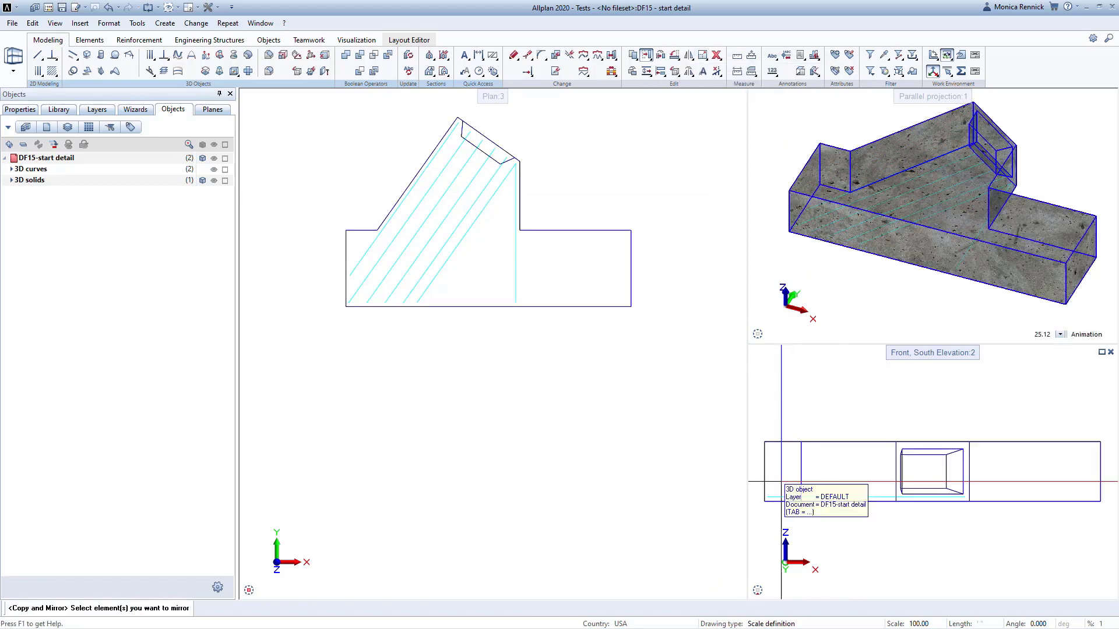
{"action": "left_click_drag", "start_coordinate": [758, 493], "coordinate": [1002, 512]}
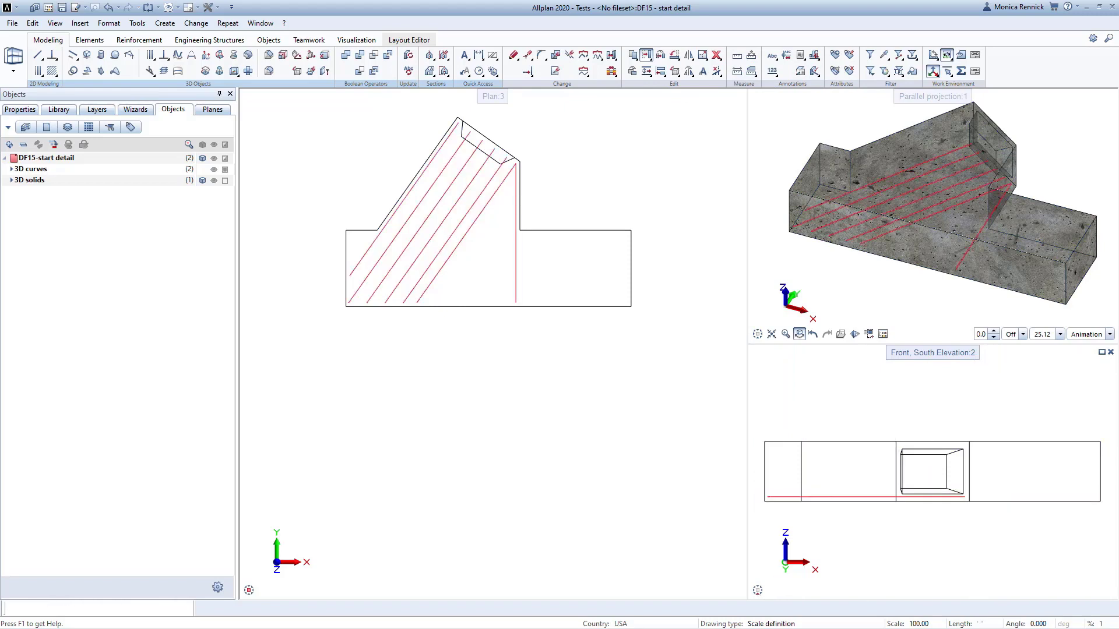
{"action": "left_click", "coordinate": [969, 470]}
{"action": "left_click", "coordinate": [995, 470]}
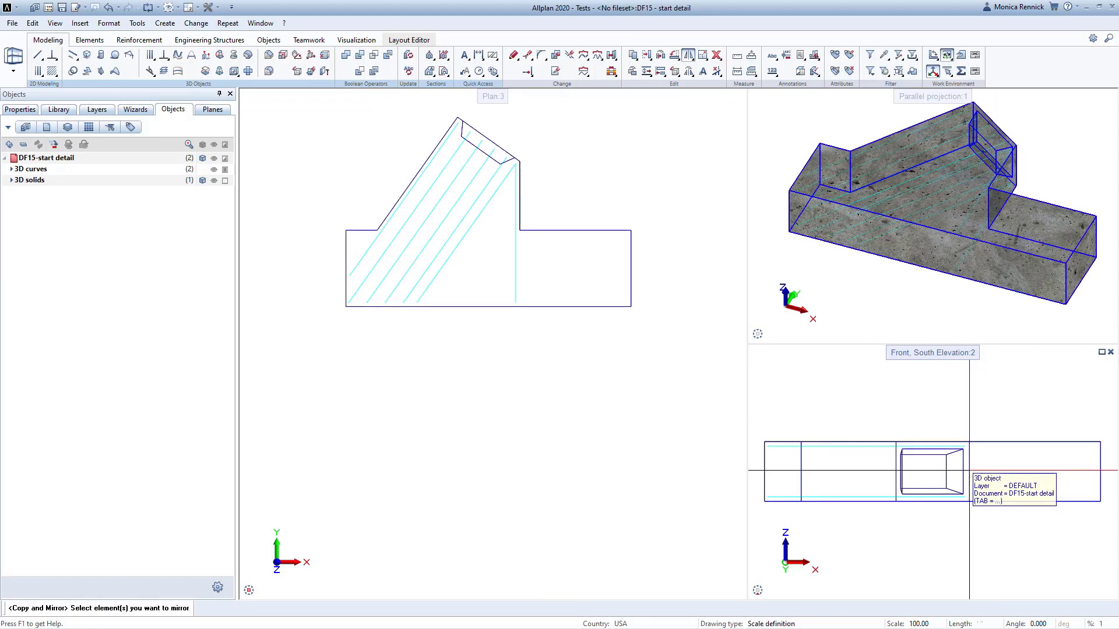
Step: Copy the upper outermost sloping guide line and the inner-corner polyline twice downward in the front elevation, evenly spaced between the upper and lower sets
{"action": "left_click", "coordinate": [634, 55]}
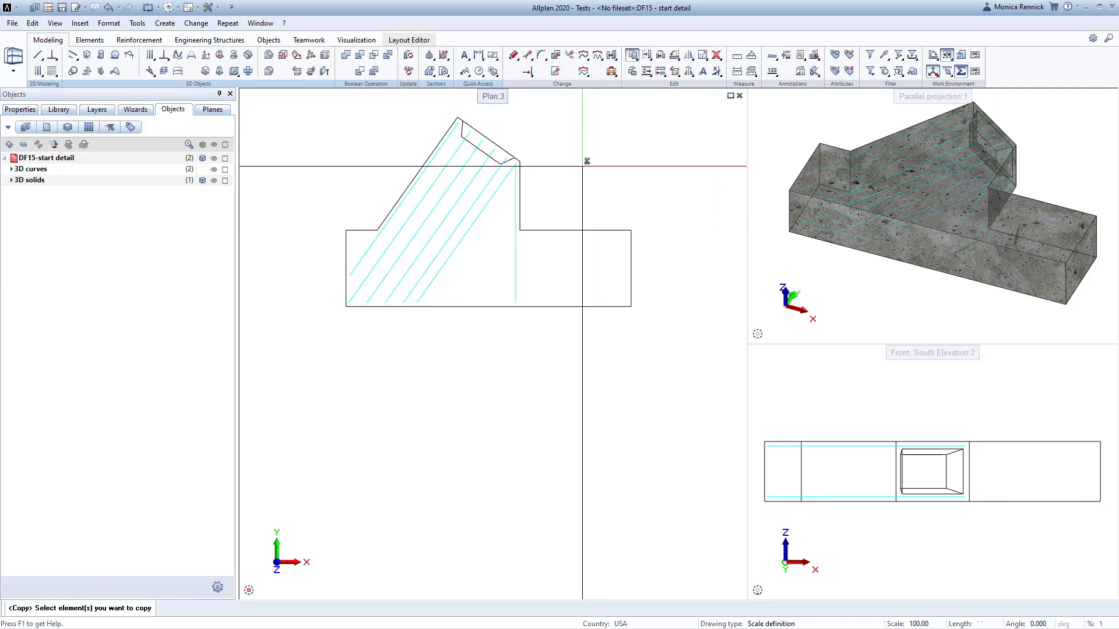
{"action": "left_click", "coordinate": [494, 185]}
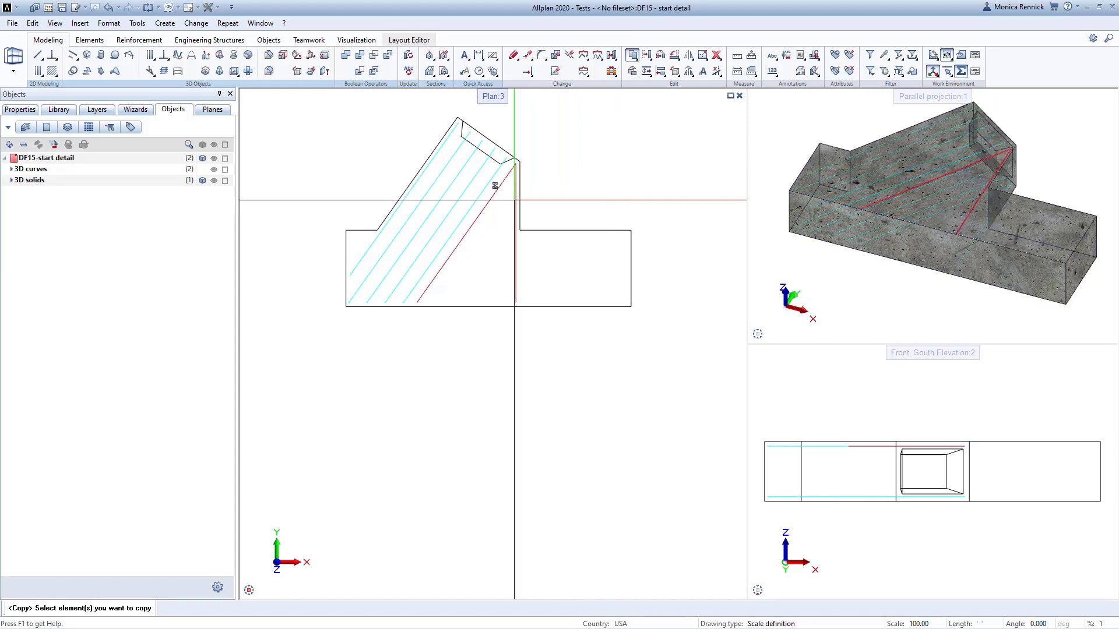
{"action": "left_click", "coordinate": [457, 157]}
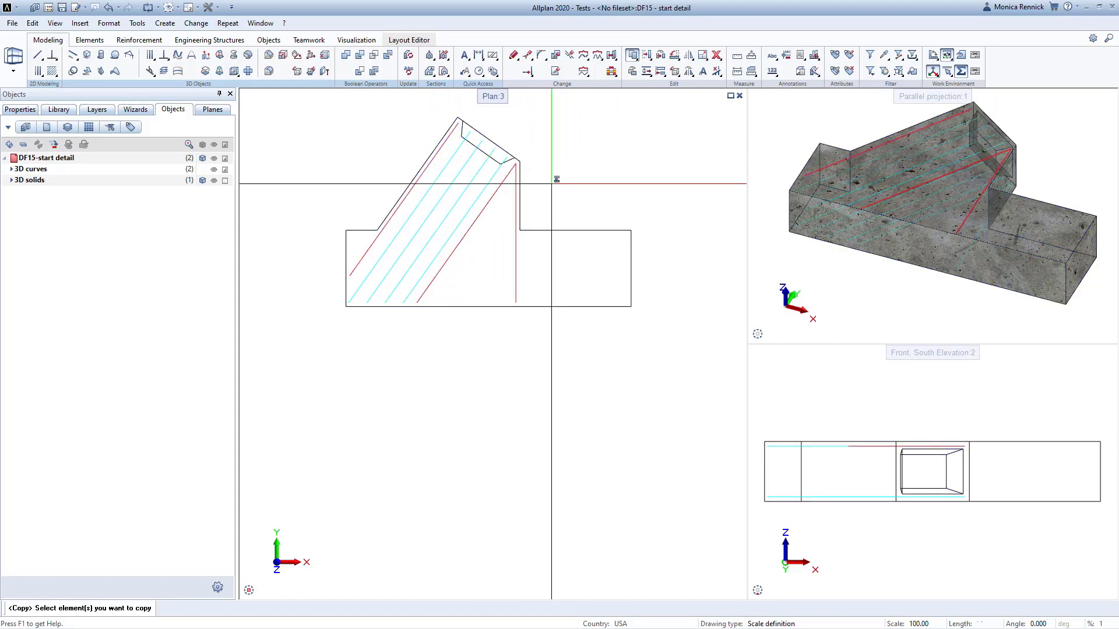
{"action": "right_click", "coordinate": [552, 184]}
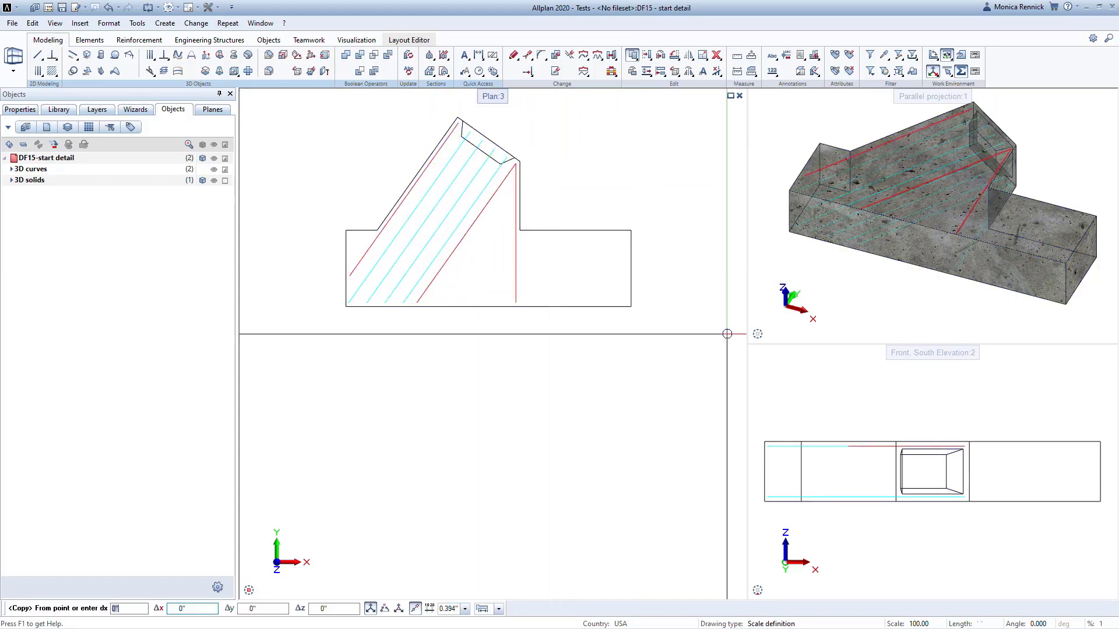
{"action": "left_click", "coordinate": [767, 420]}
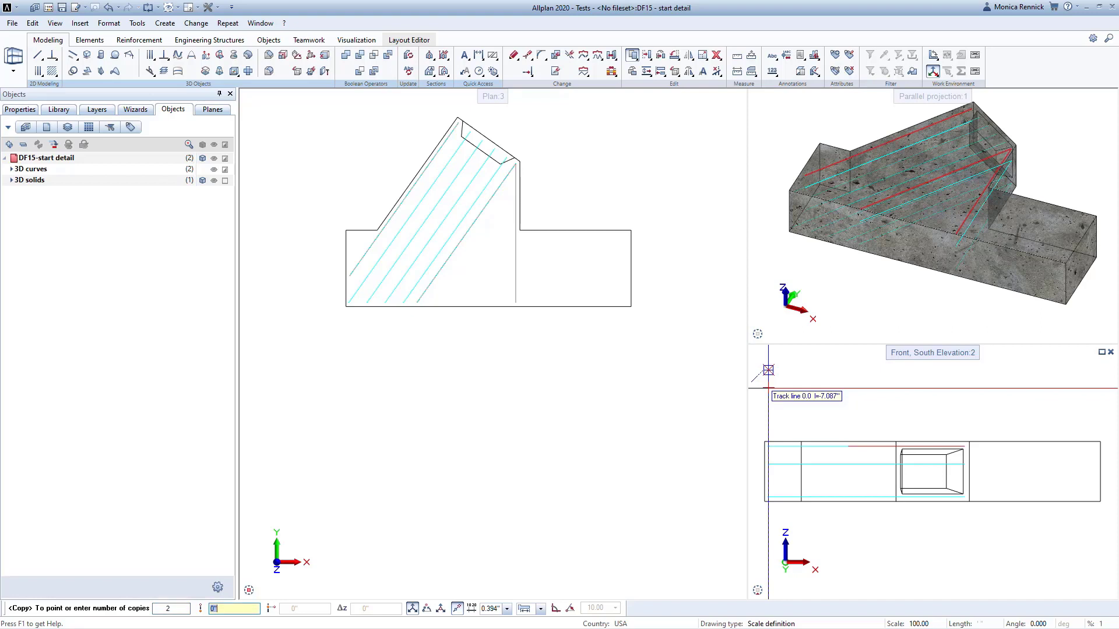
{"action": "left_click", "coordinate": [768, 373]}
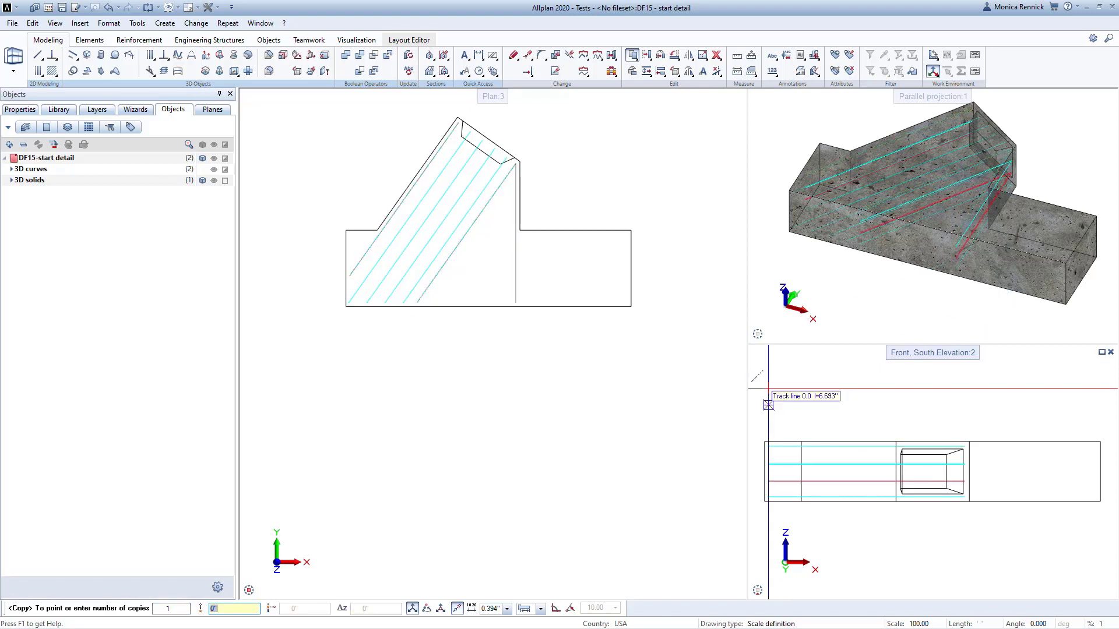
{"action": "key", "text": "Escape"}
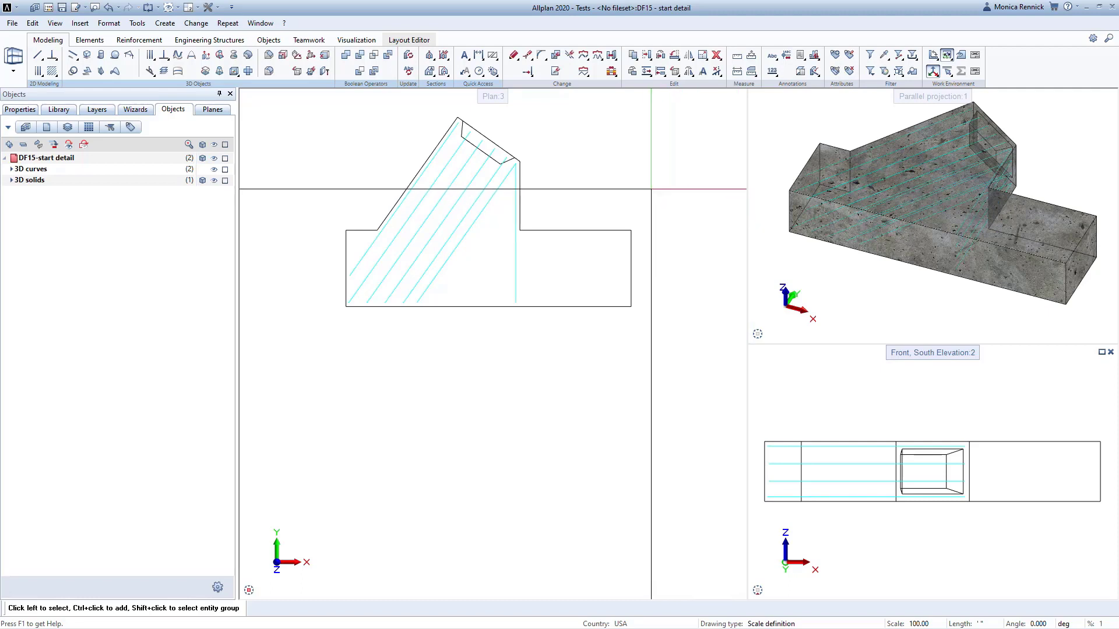
Step: Rotate the concrete solid and all 3D guide lines 90° about the concrete's lower front edge so the detail stands upright in the front elevation
{"action": "left_click", "coordinate": [297, 72]}
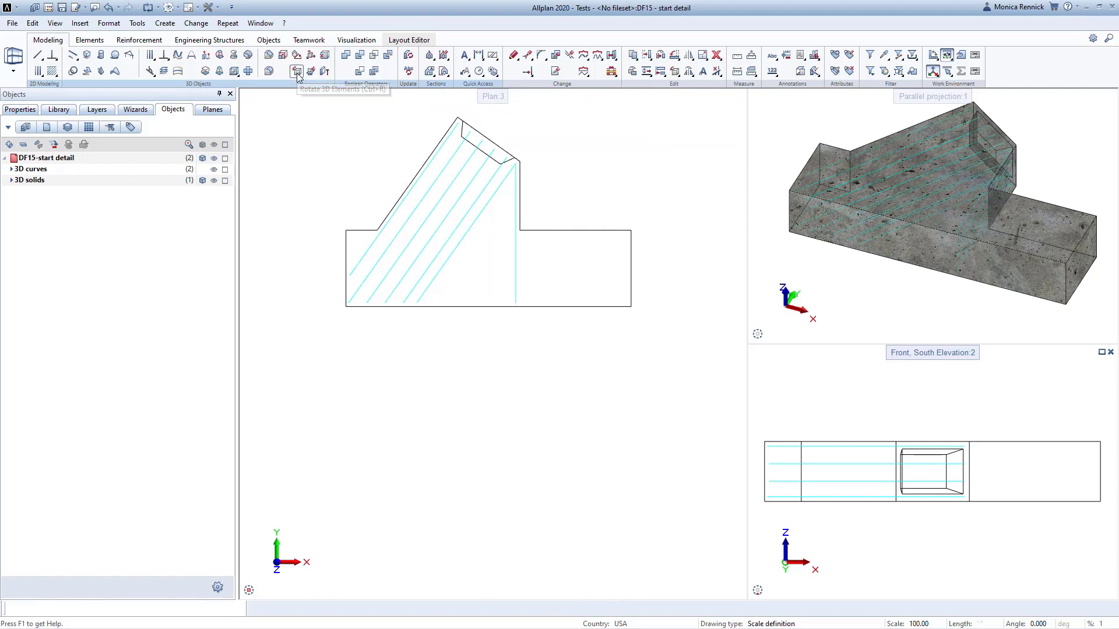
{"action": "mouse_move", "coordinate": [307, 105]}
{"action": "left_mouse_down"}
{"action": "mouse_move", "coordinate": [412, 175]}
{"action": "mouse_move", "coordinate": [740, 597]}
{"action": "left_mouse_up"}
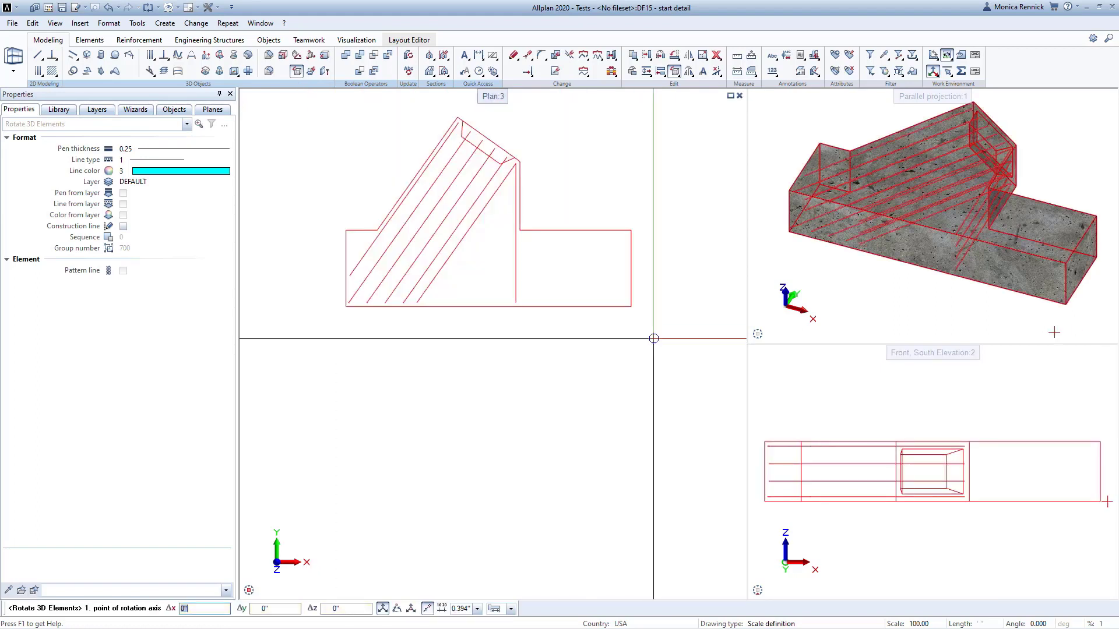
{"action": "left_click", "coordinate": [346, 306]}
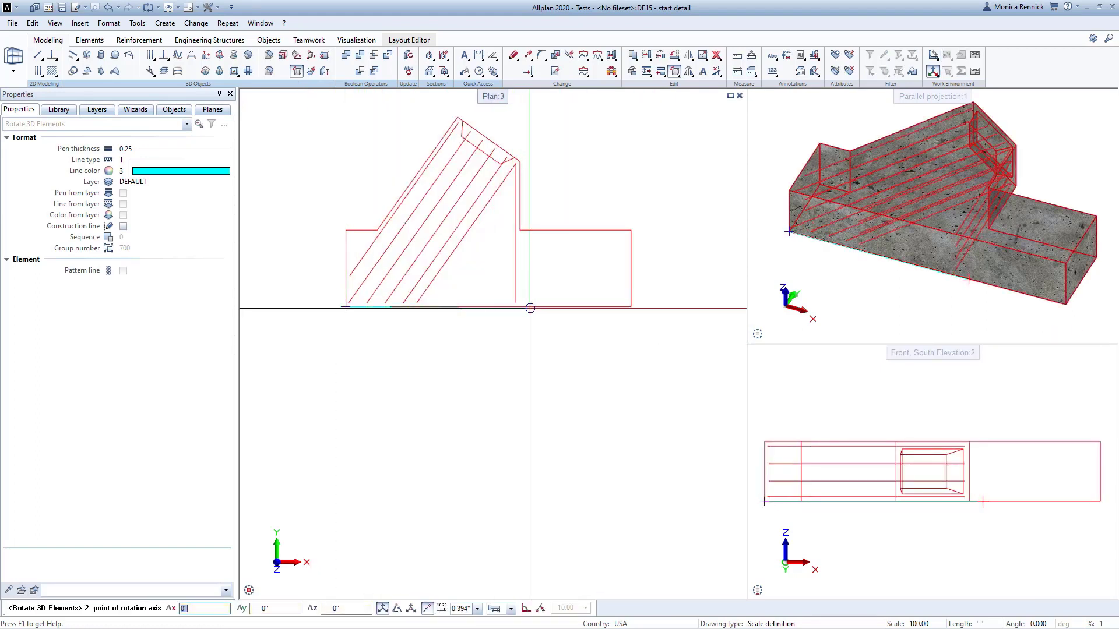
{"action": "left_click", "coordinate": [534, 306]}
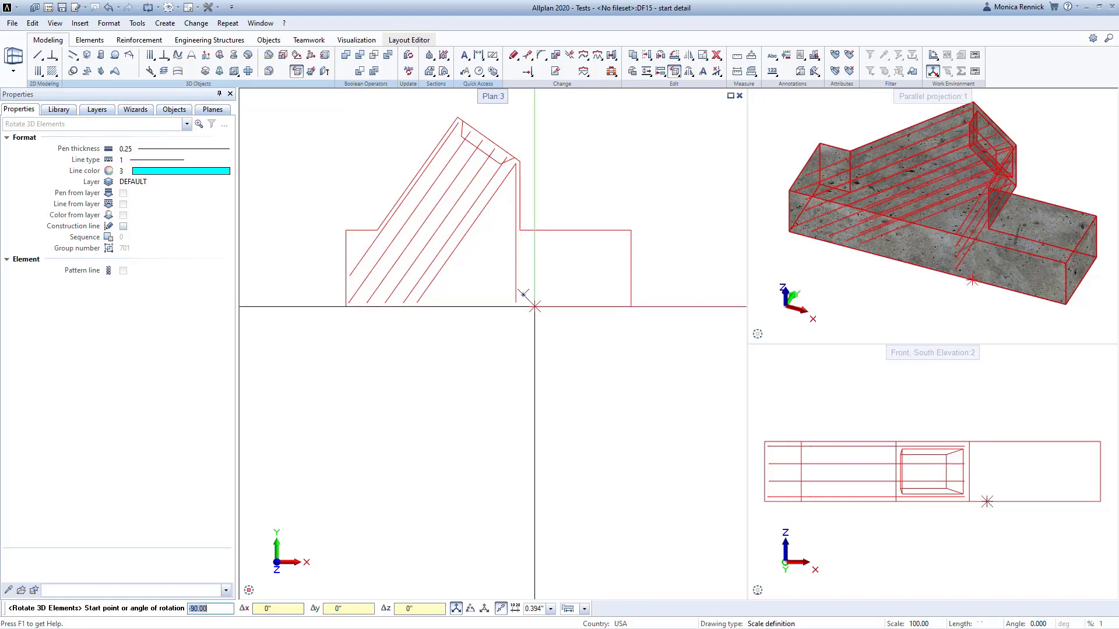
{"action": "key", "text": "Return"}
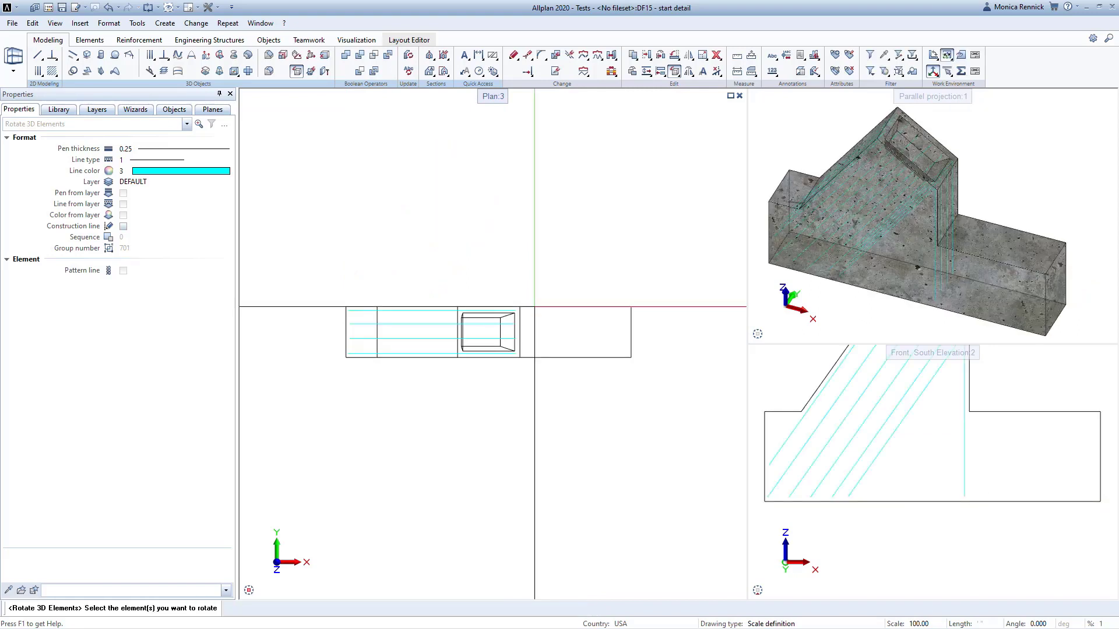
{"action": "middle_click_drag", "start_coordinate": [532, 407], "coordinate": [534, 273]}
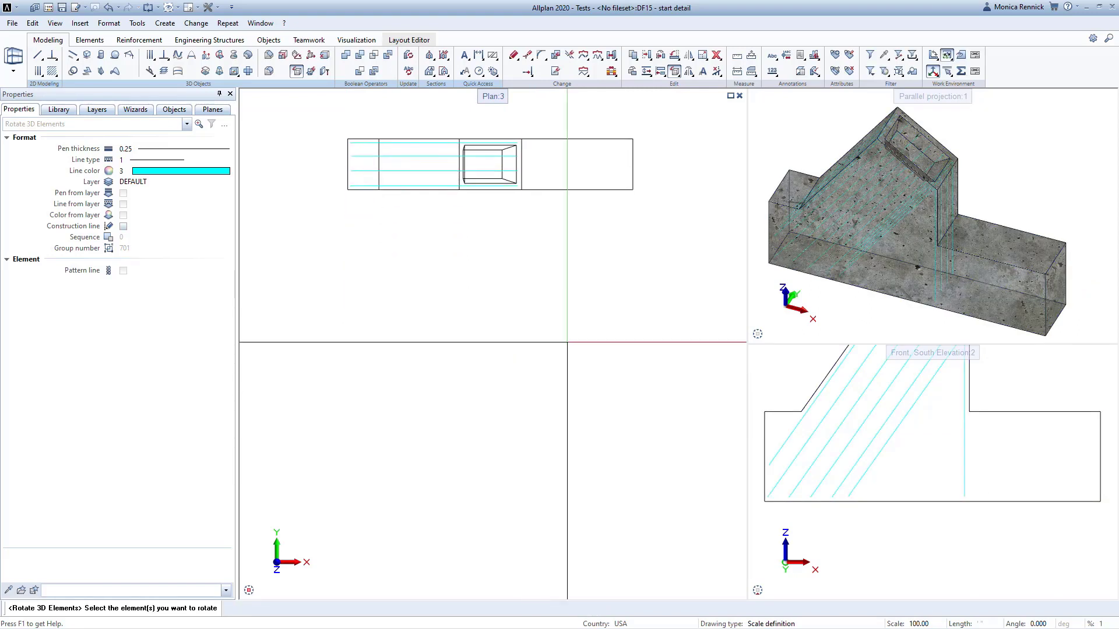
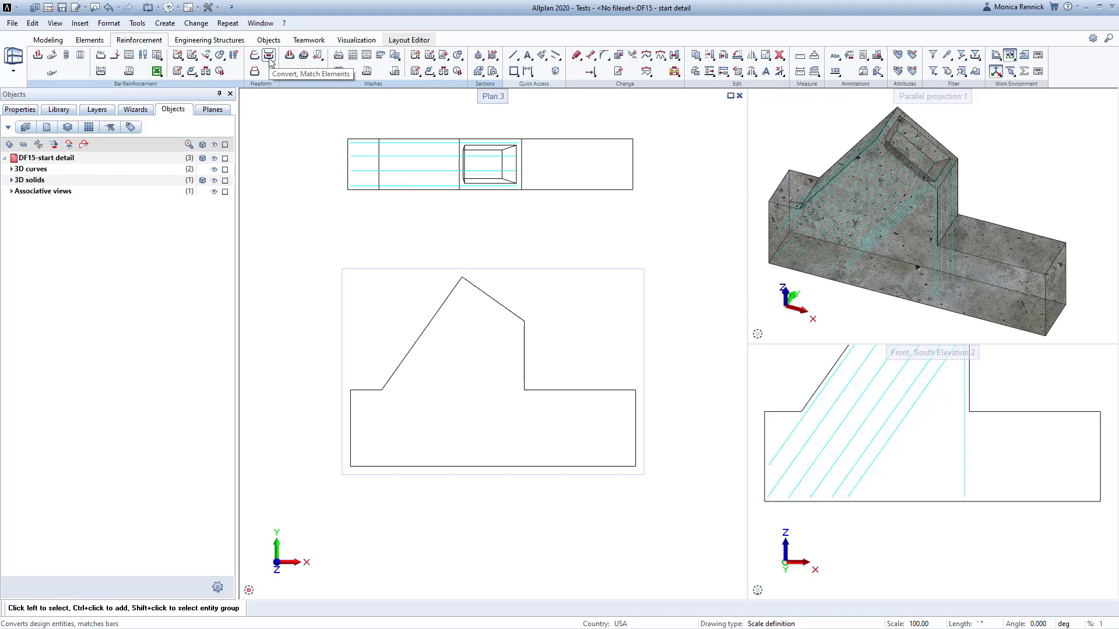
Step: Convert all the 3D guide lines into #3 reinforcing bars of grade S 60 with bent delivery, without placing a label
{"action": "left_click", "coordinate": [268, 56]}
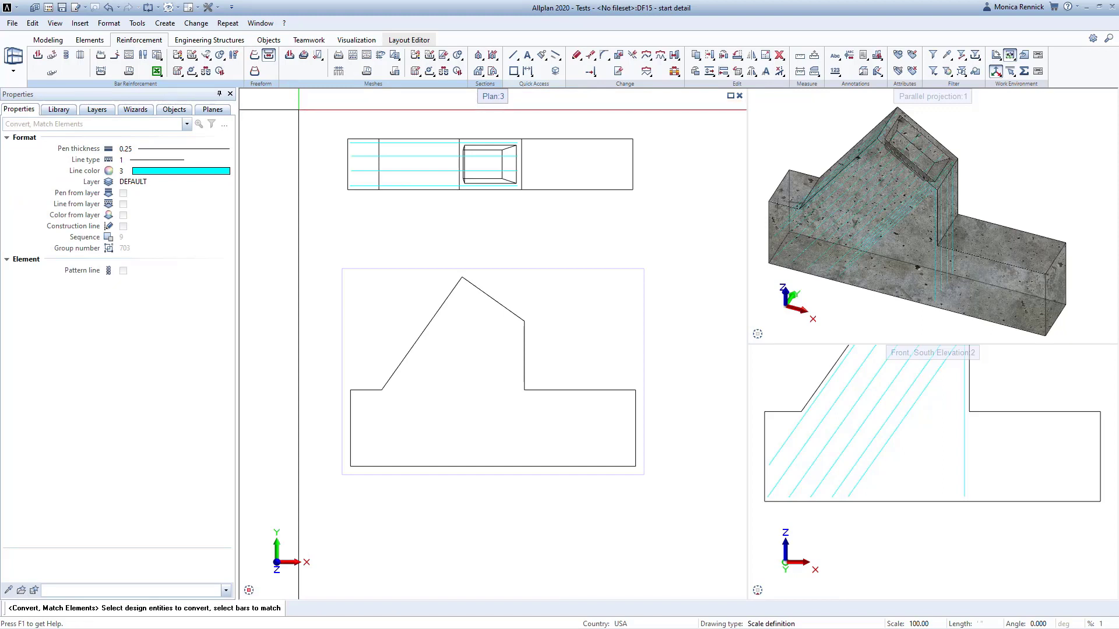
{"action": "left_click_drag", "start_coordinate": [243, 108], "coordinate": [585, 215]}
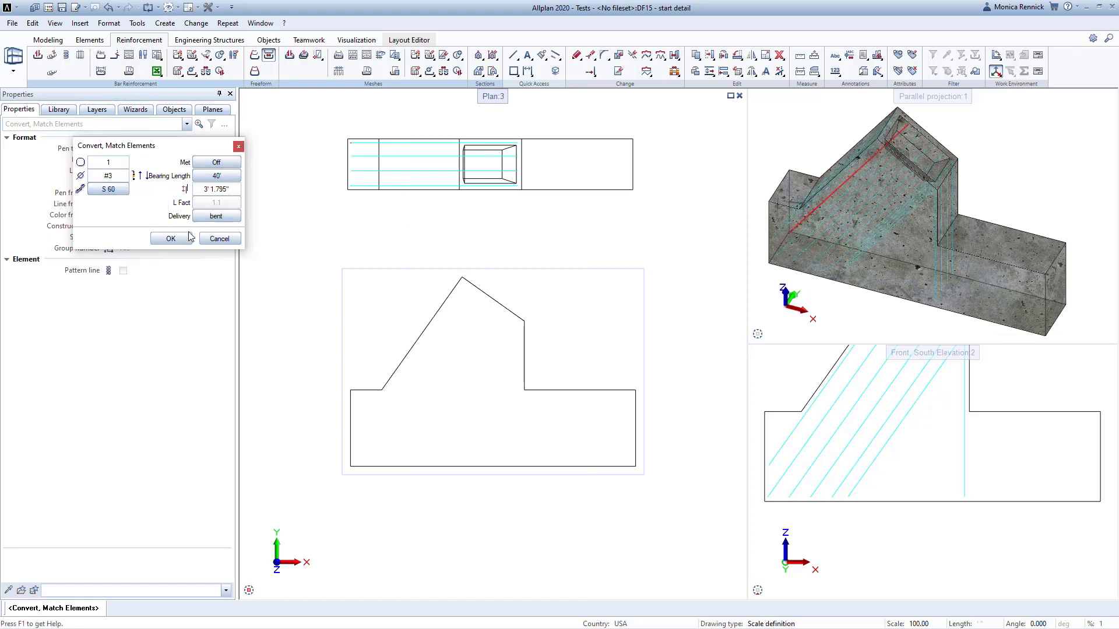
{"action": "left_click", "coordinate": [171, 239]}
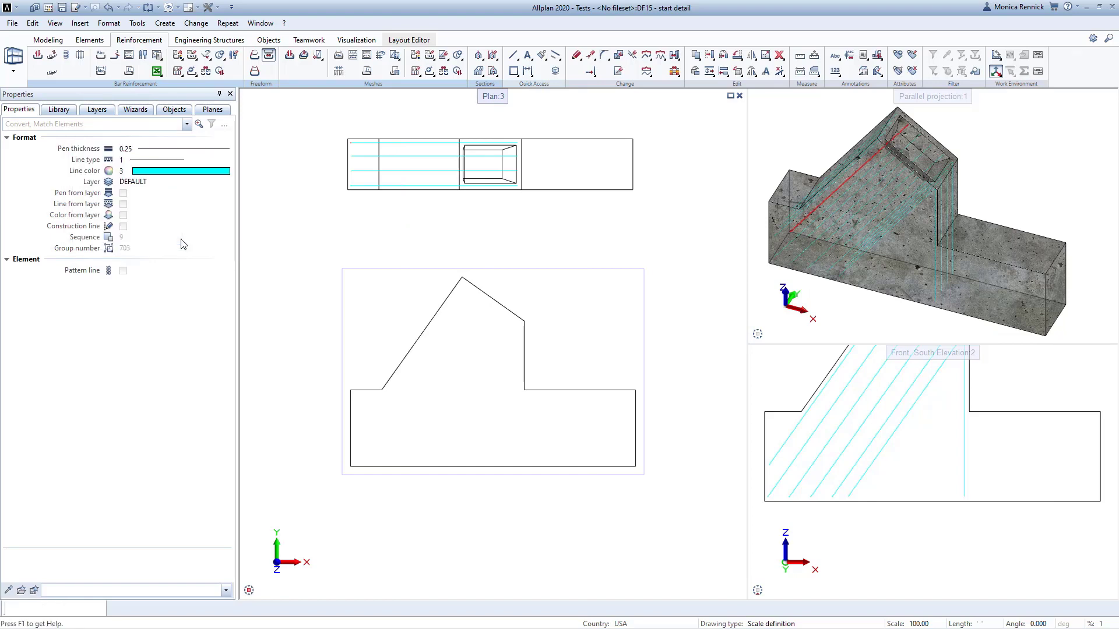
{"action": "left_click", "coordinate": [382, 300]}
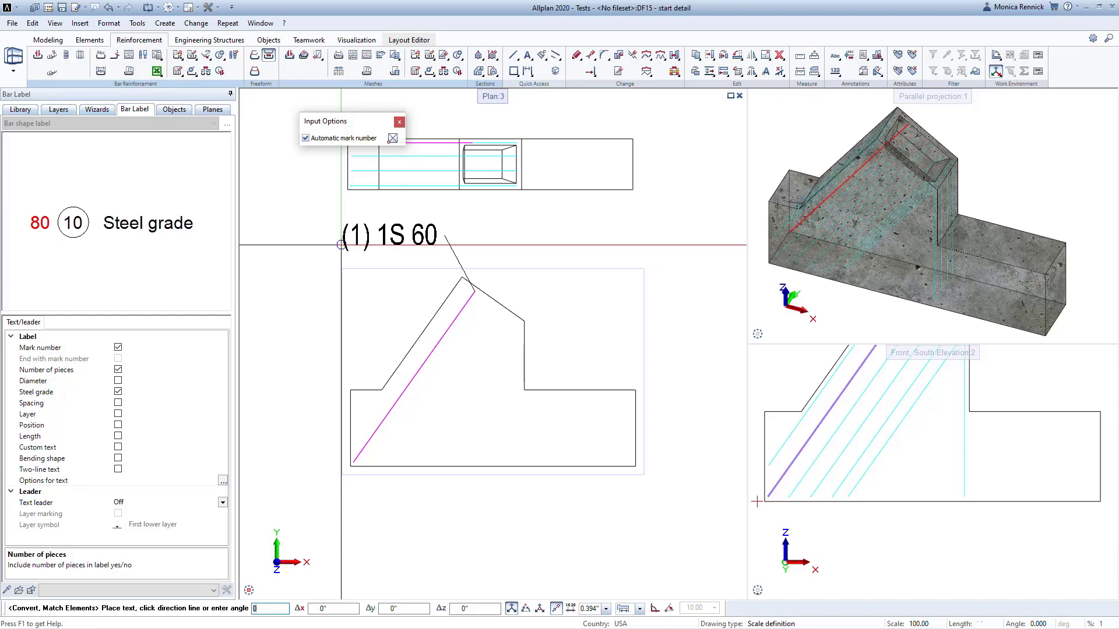
{"action": "key", "text": "Escape"}
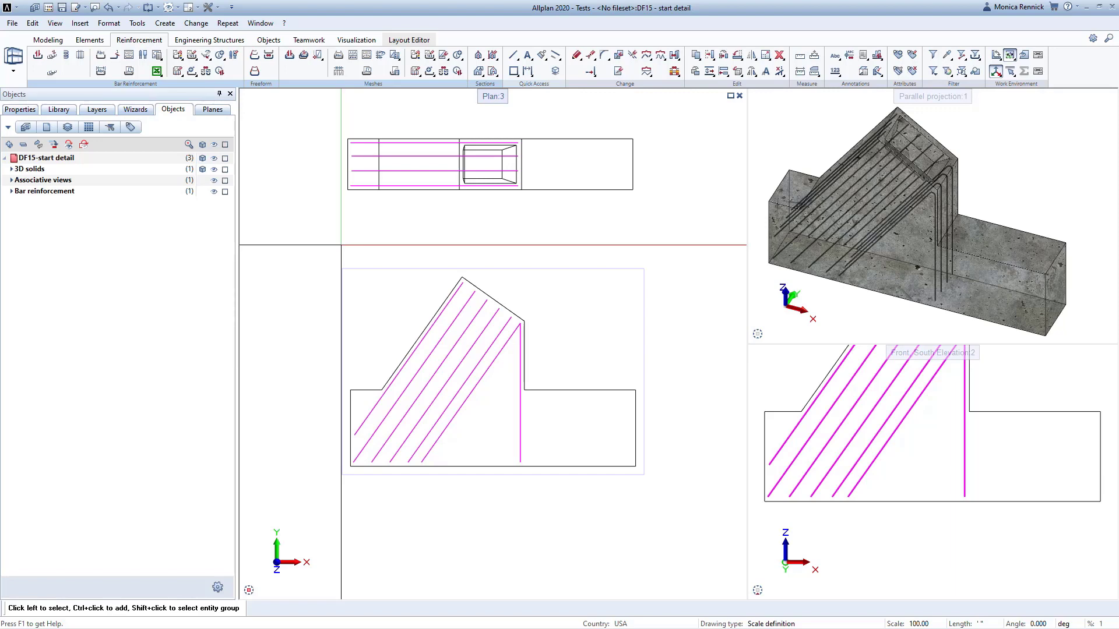
Step: Examine the converted bars inside the concrete from several angles in the enlarged parallel projection
{"action": "double_click", "coordinate": [937, 99]}
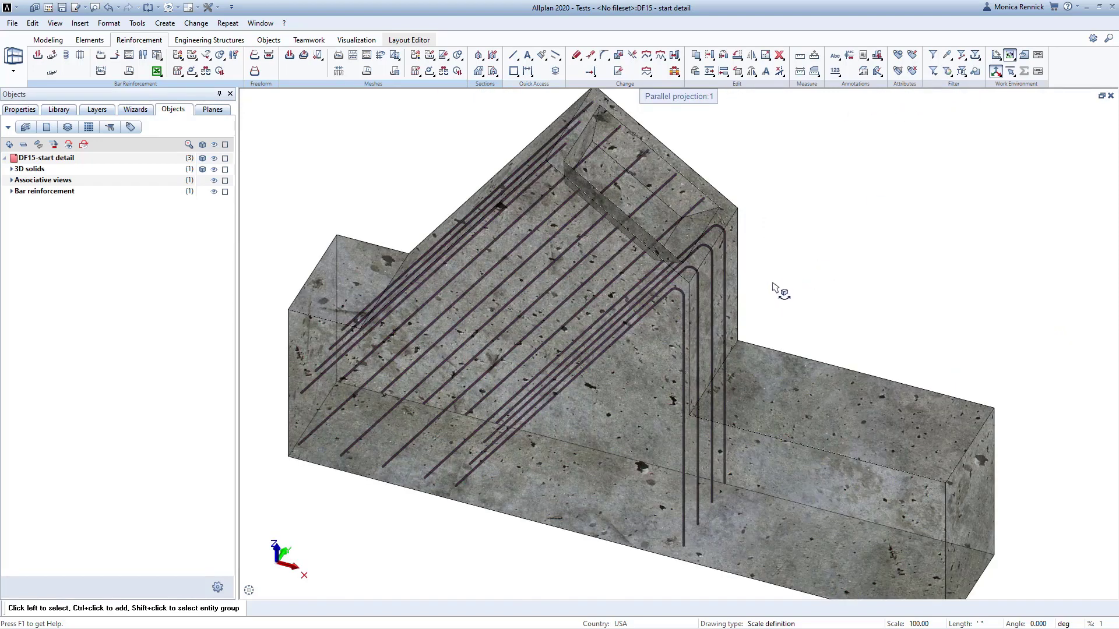
{"action": "scroll", "coordinate": [757, 286], "scroll_direction": "up", "scroll_amount": 5}
{"action": "scroll", "coordinate": [492, 217], "scroll_direction": "up", "scroll_amount": 3}
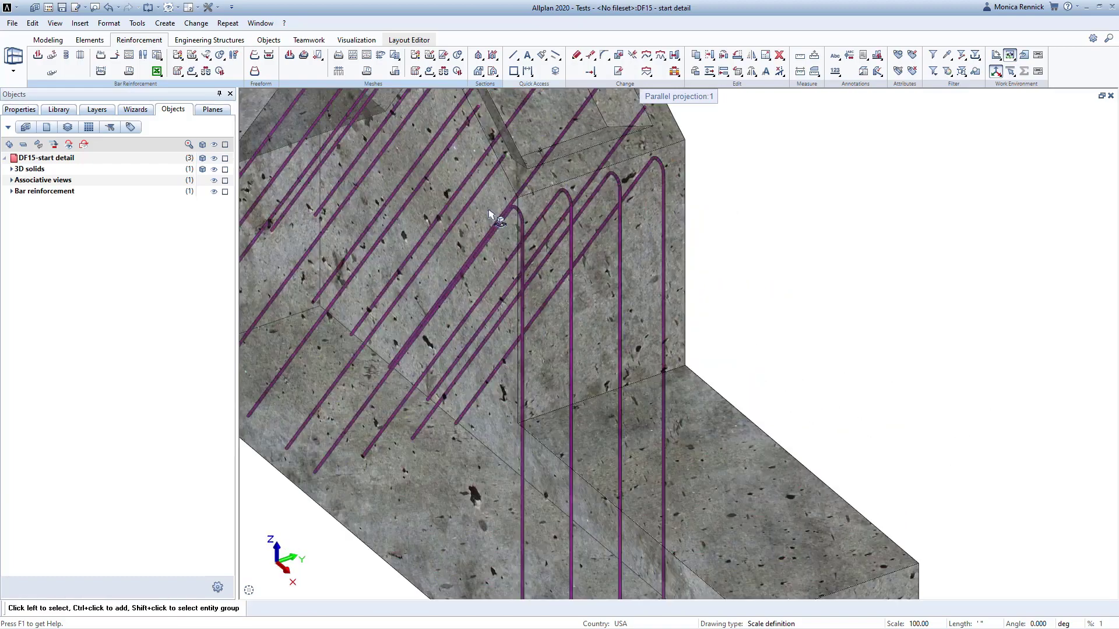
{"action": "scroll", "coordinate": [492, 217], "scroll_direction": "up", "scroll_amount": 2}
{"action": "scroll", "coordinate": [669, 269], "scroll_direction": "up", "scroll_amount": 1}
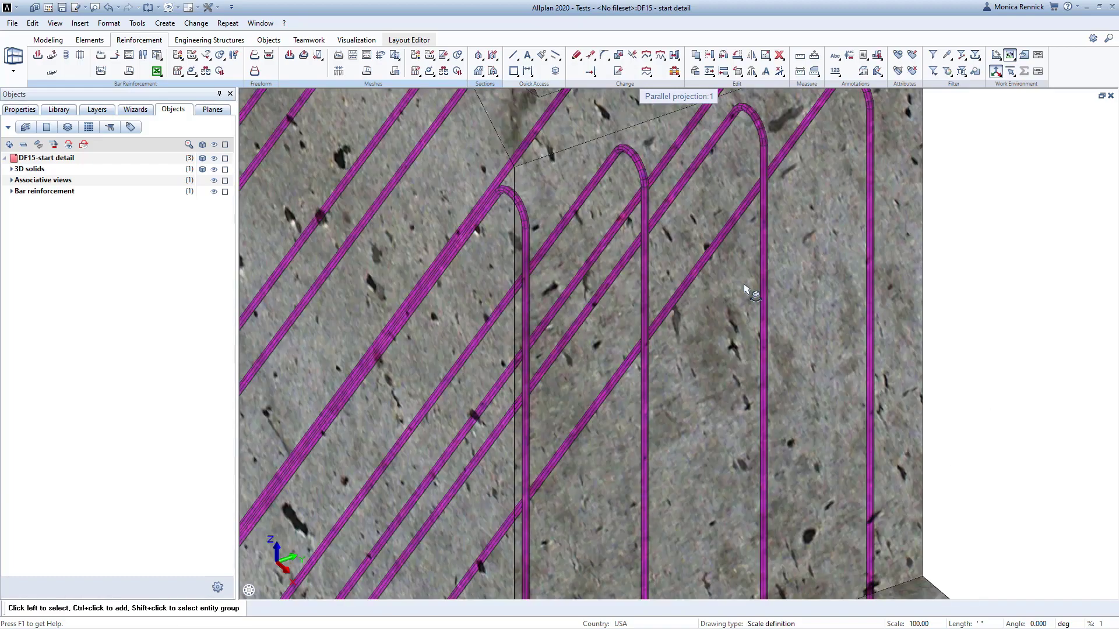
{"action": "scroll", "coordinate": [744, 290], "scroll_direction": "down", "scroll_amount": 4}
{"action": "left_click_drag", "start_coordinate": [593, 290], "coordinate": [593, 290]}
{"action": "middle_click_drag", "start_coordinate": [592, 290], "coordinate": [580, 295]}
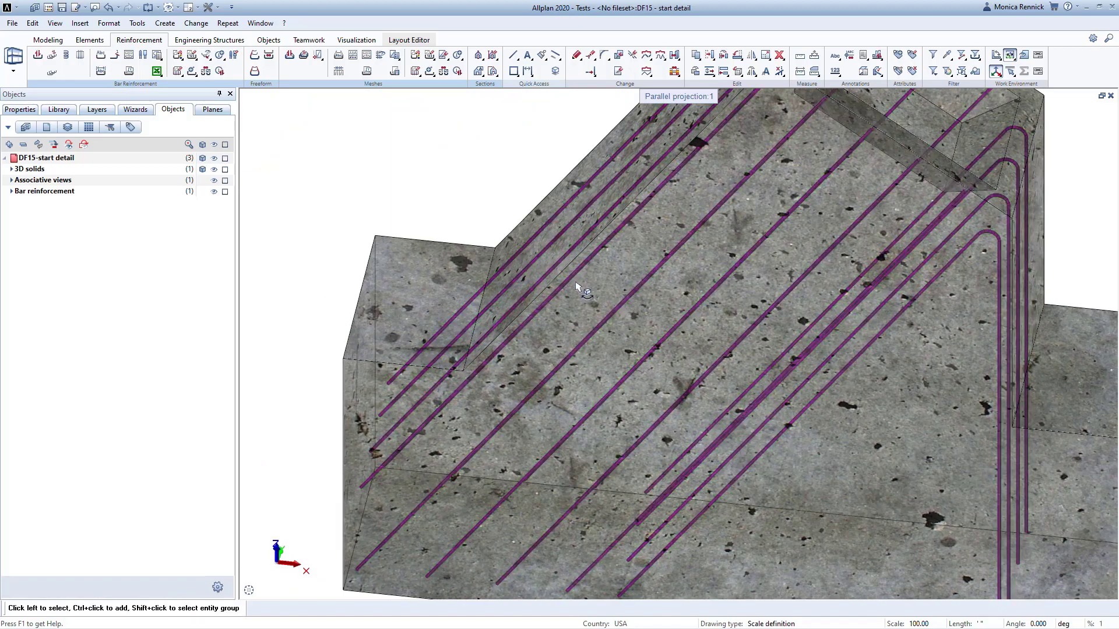
{"action": "scroll", "coordinate": [577, 288], "scroll_direction": "up", "scroll_amount": 5}
{"action": "scroll", "coordinate": [571, 285], "scroll_direction": "up", "scroll_amount": 2}
{"action": "scroll", "coordinate": [570, 282], "scroll_direction": "down", "scroll_amount": 6}
{"action": "left_click_drag", "start_coordinate": [692, 261], "coordinate": [600, 263]}
{"action": "middle_click_drag", "start_coordinate": [595, 291], "coordinate": [611, 285]}
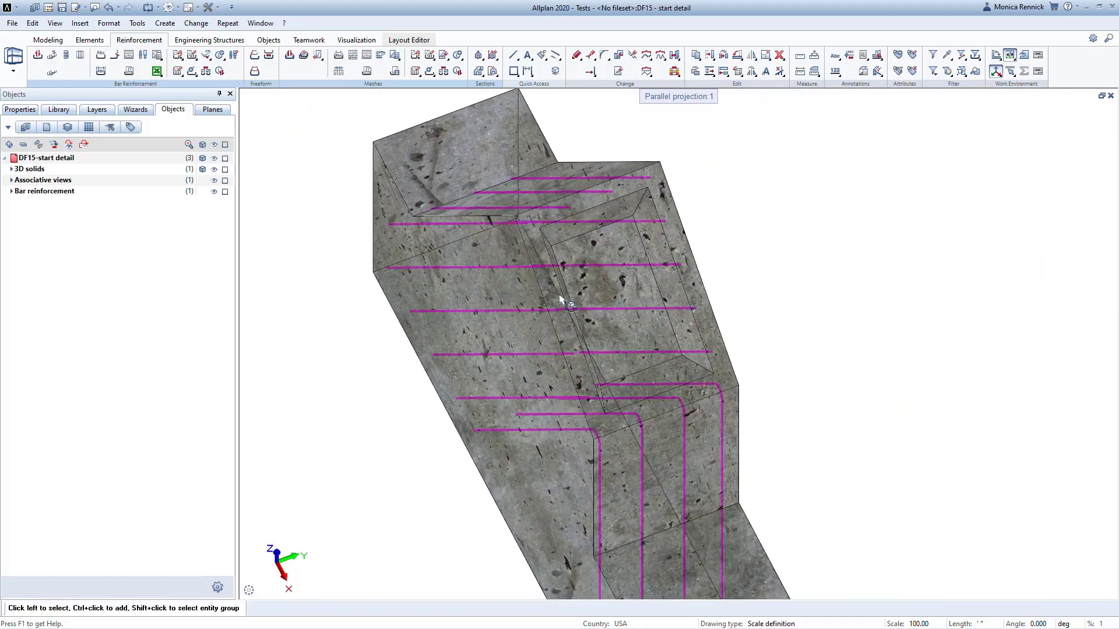
{"action": "scroll", "coordinate": [610, 286], "scroll_direction": "up", "scroll_amount": 5}
{"action": "scroll", "coordinate": [610, 287], "scroll_direction": "down", "scroll_amount": 3}
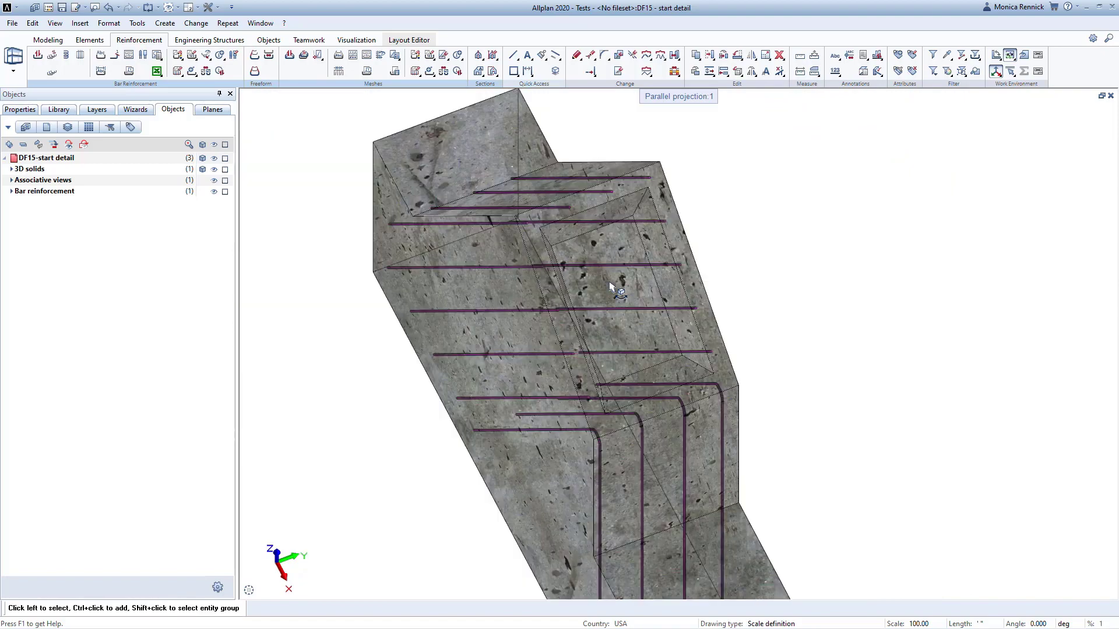
{"action": "left_click_drag", "start_coordinate": [599, 340], "coordinate": [601, 303]}
{"action": "middle_click_drag", "start_coordinate": [534, 302], "coordinate": [488, 310]}
{"action": "scroll", "coordinate": [488, 310], "scroll_direction": "down", "scroll_amount": 2}
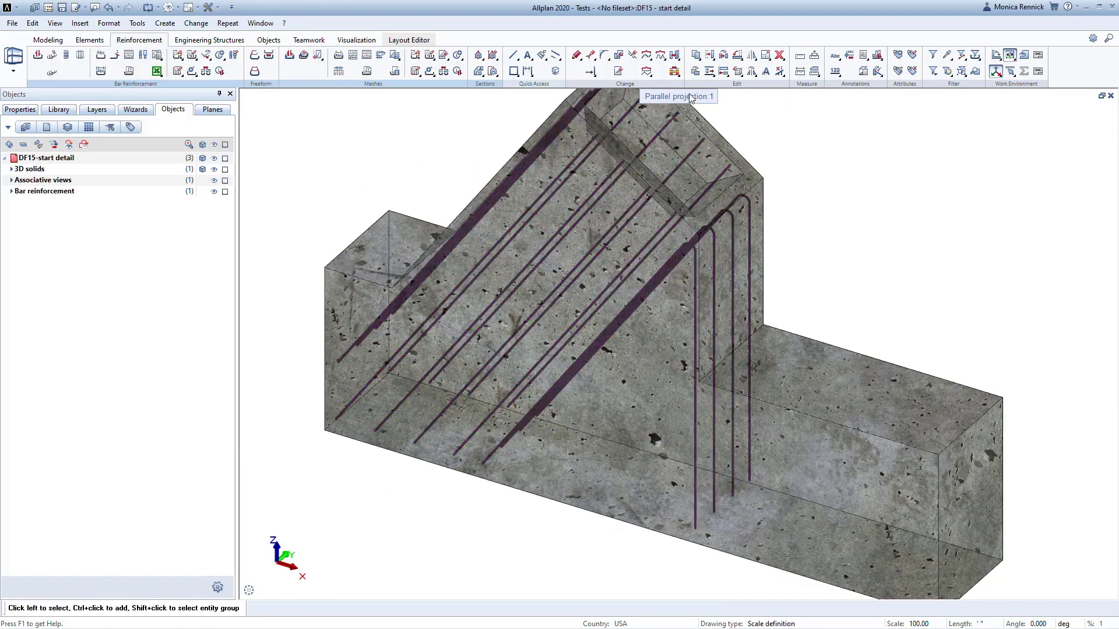
{"action": "double_click", "coordinate": [689, 99]}
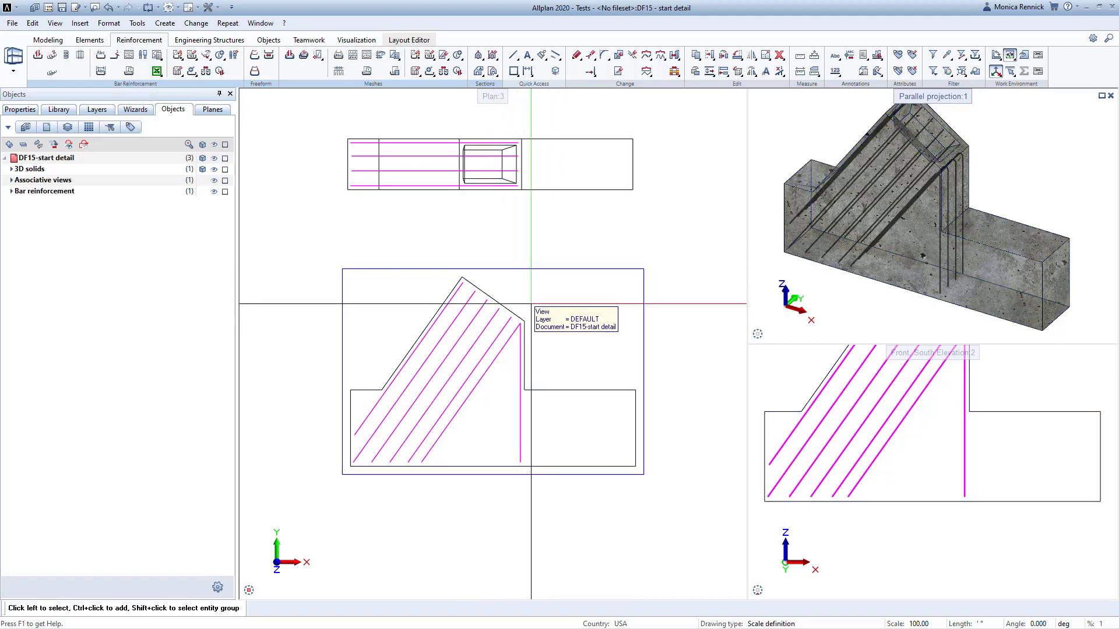
Step: Create clipping path 1 across the upper end of the sloping leg, parallel to its sloped top edge and viewed down the leg
{"action": "left_click", "coordinate": [477, 55]}
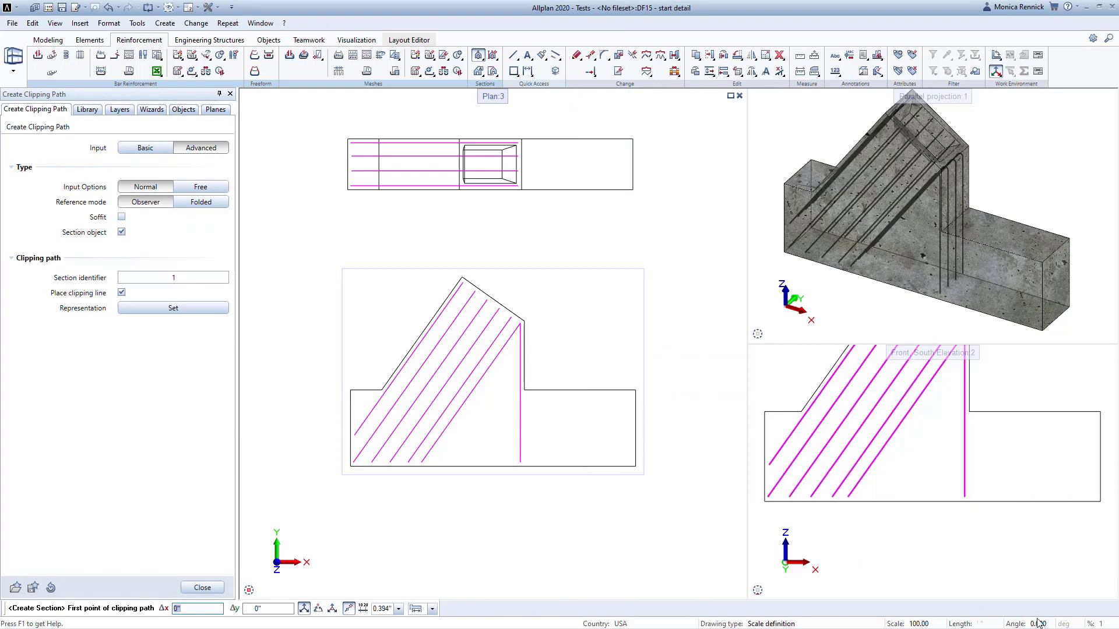
{"action": "left_click", "coordinate": [1040, 624]}
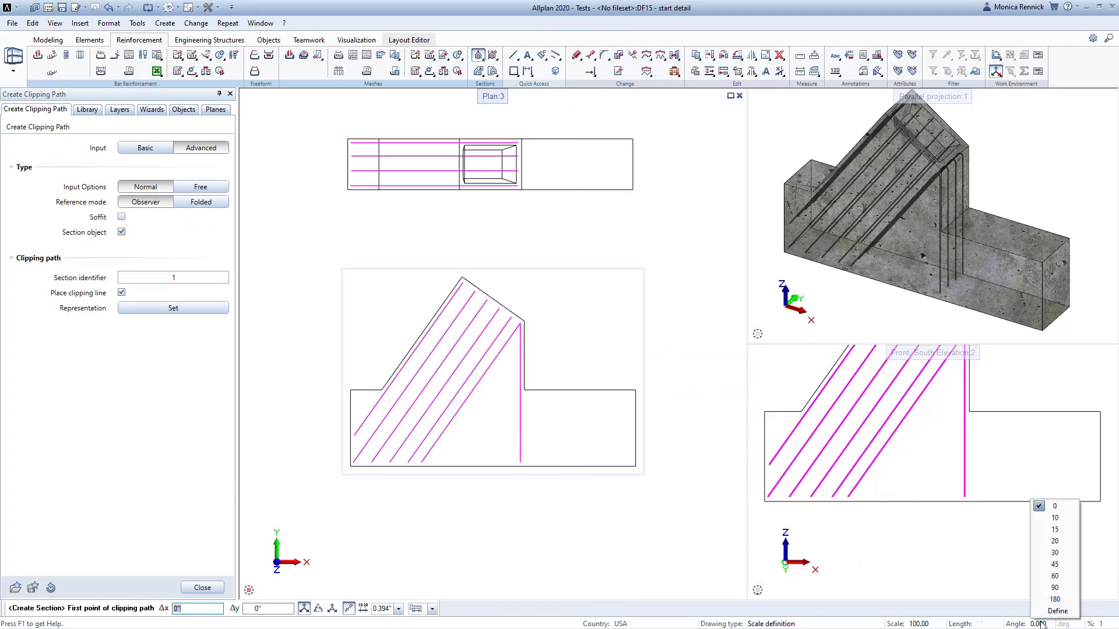
{"action": "left_click", "coordinate": [1068, 612]}
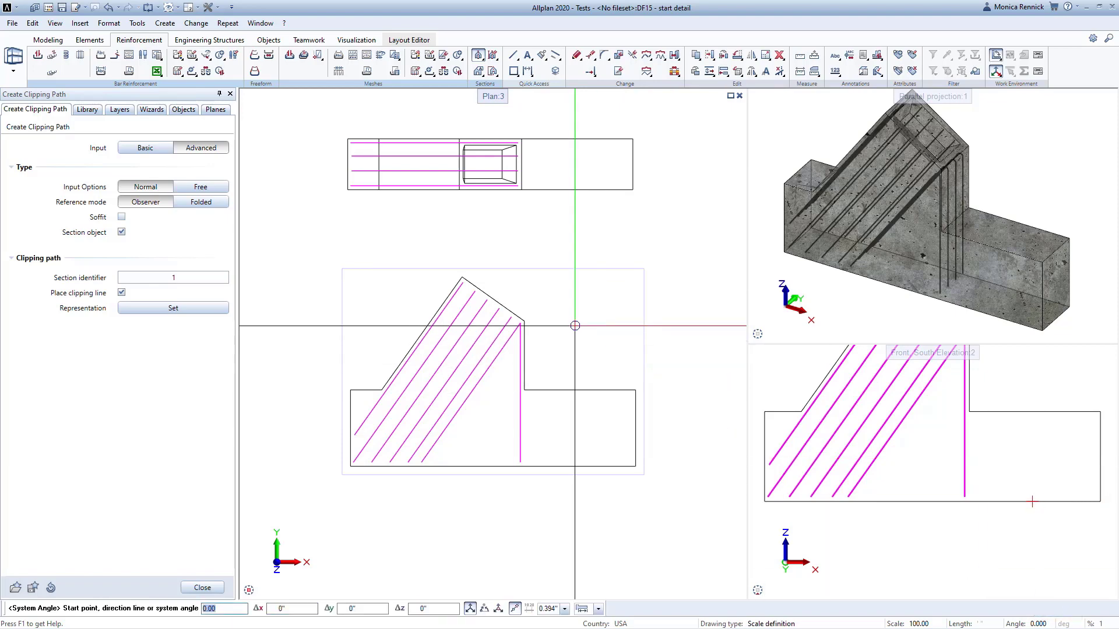
{"action": "left_click", "coordinate": [493, 298]}
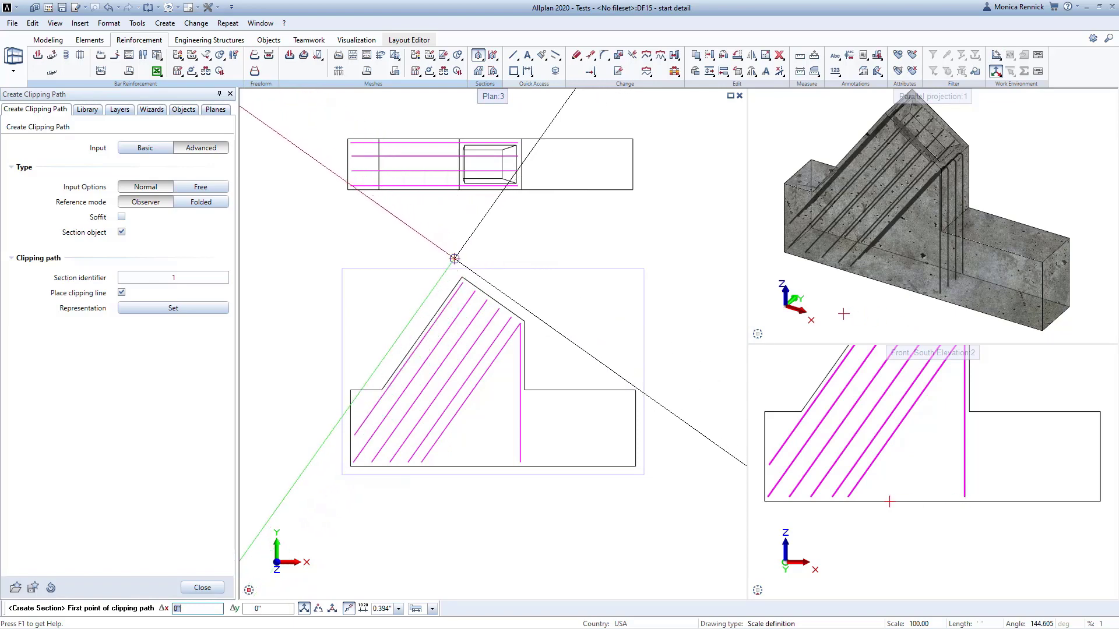
{"action": "left_click", "coordinate": [455, 255]}
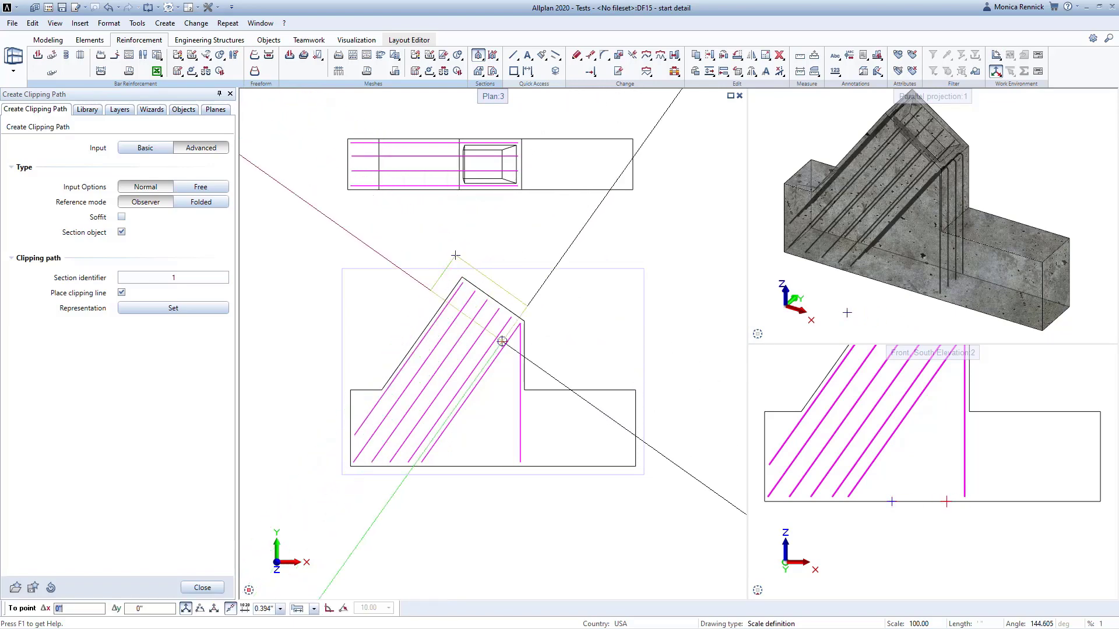
{"action": "left_click", "coordinate": [532, 359]}
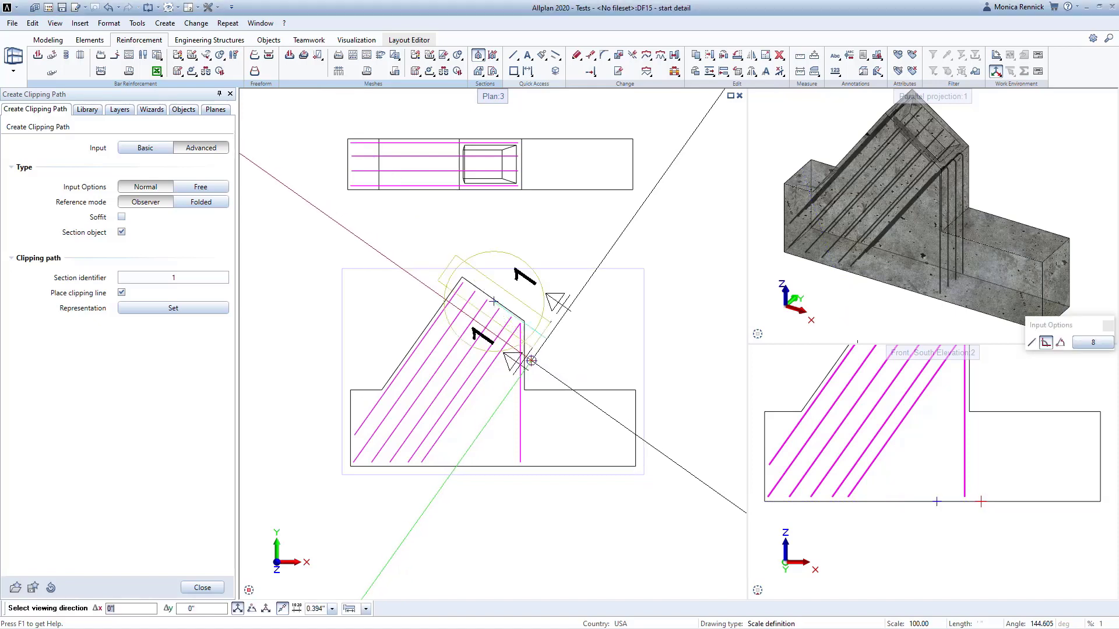
{"action": "left_click", "coordinate": [427, 391]}
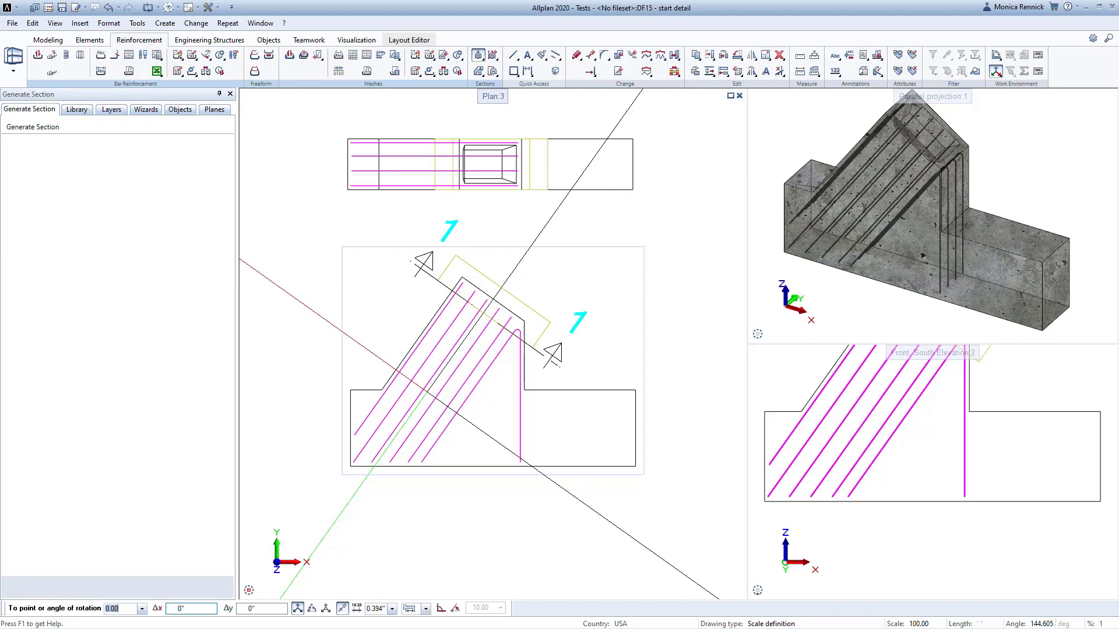
Step: Place section view 1 unrotated beside the front elevation and reset the system angle to 0
{"action": "scroll", "coordinate": [397, 367], "scroll_direction": "down", "scroll_amount": 1}
{"action": "middle_click_drag", "start_coordinate": [612, 391], "coordinate": [533, 385]}
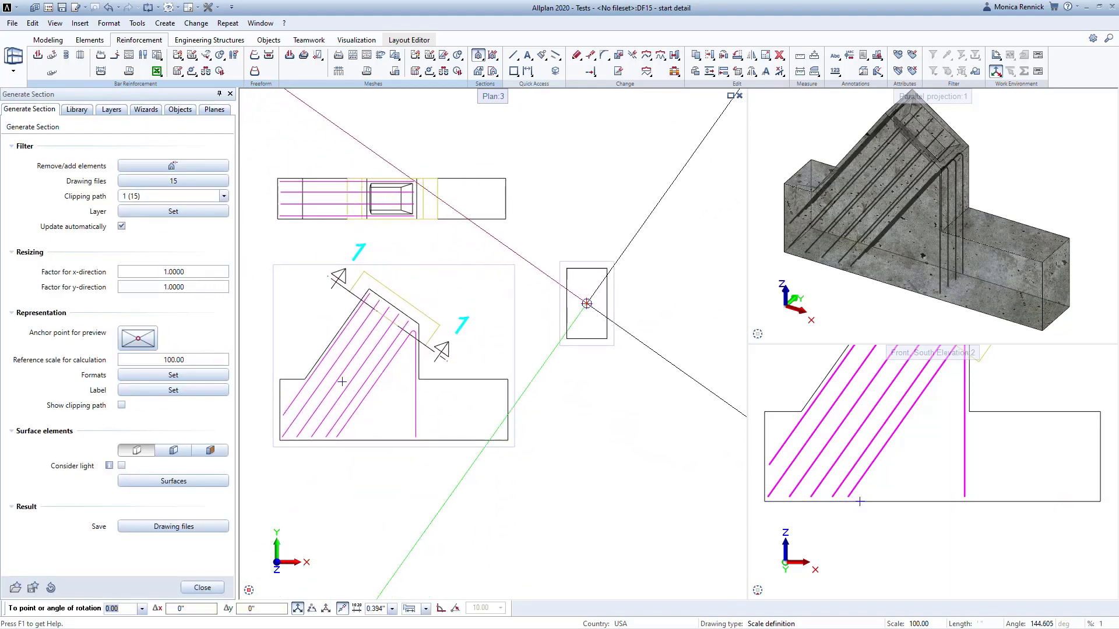
{"action": "left_click", "coordinate": [586, 304]}
{"action": "key", "text": "Escape"}
{"action": "key", "text": "Escape"}
{"action": "key", "text": "Escape"}
{"action": "key", "text": "Escape"}
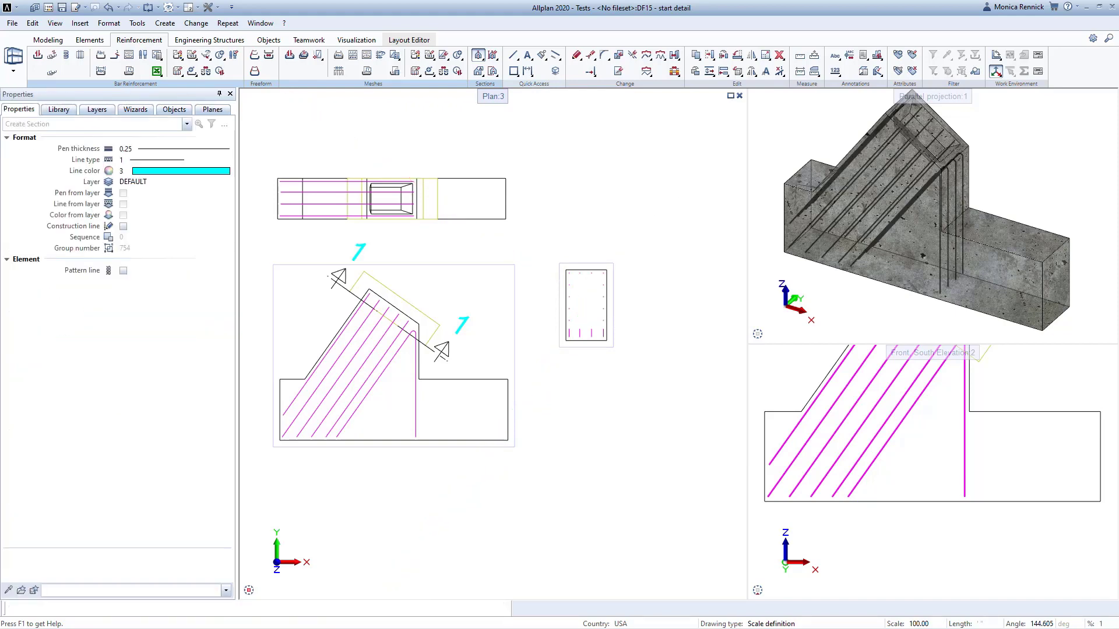
{"action": "left_click", "coordinate": [1042, 623]}
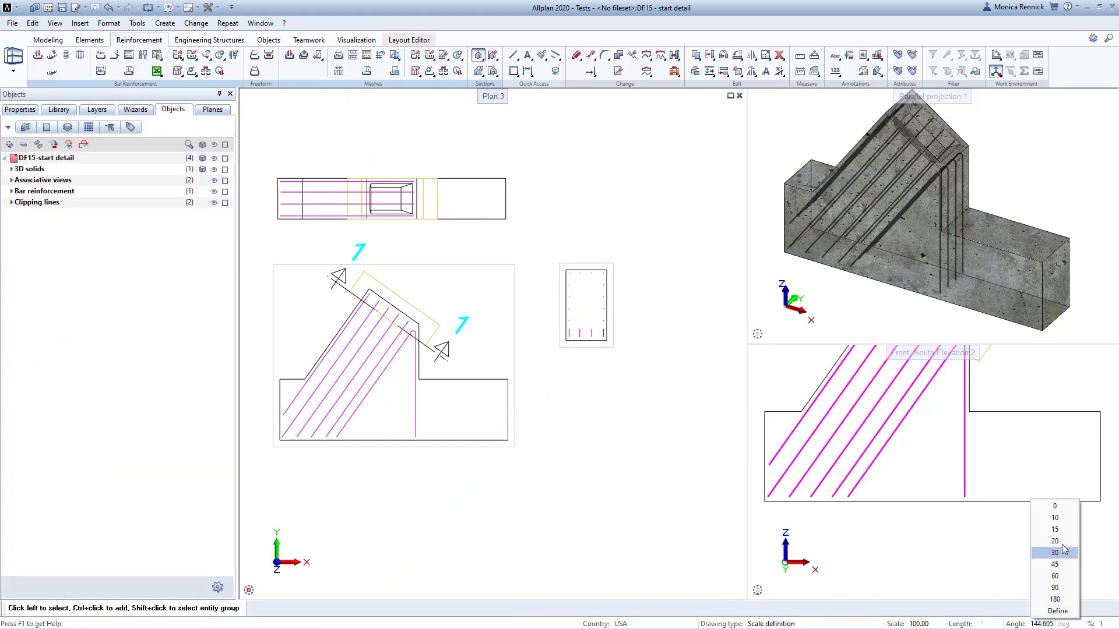
{"action": "left_click", "coordinate": [1054, 506]}
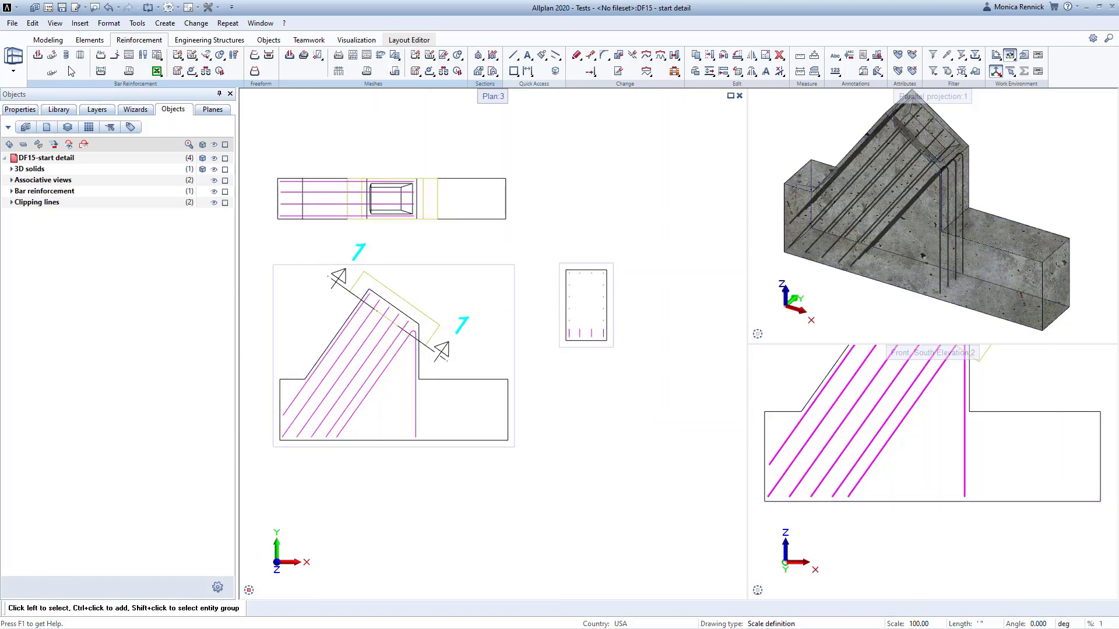
Step: Create a closed #3 stirrup inside the section 1 outline with 1 1/4" concrete cover, 90° hooks and 4" hook length
{"action": "left_click", "coordinate": [38, 56]}
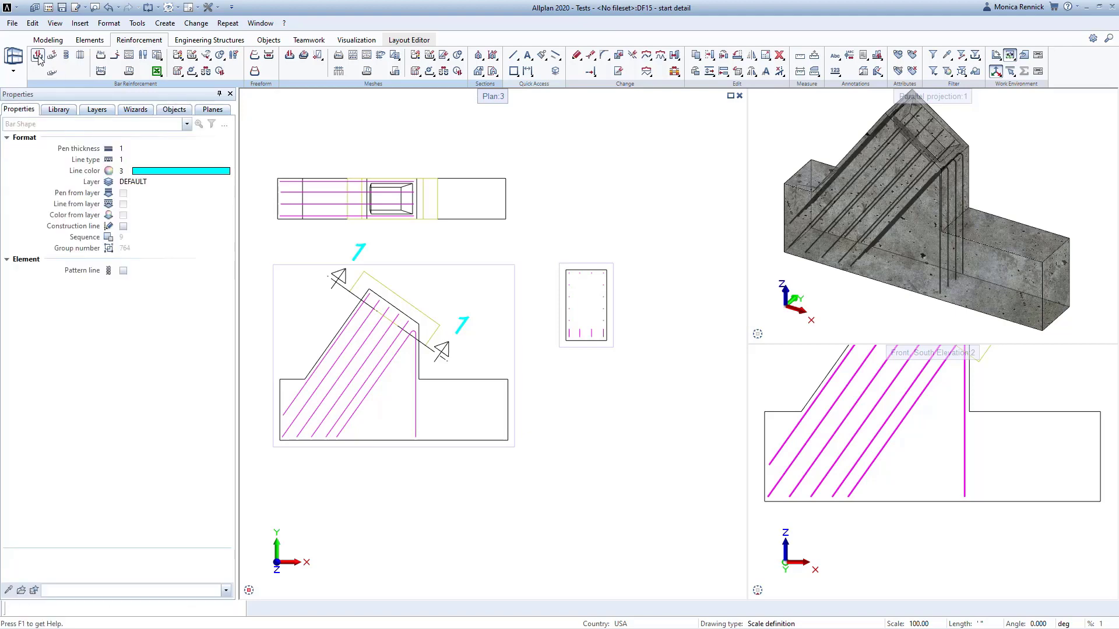
{"action": "left_click", "coordinate": [70, 125]}
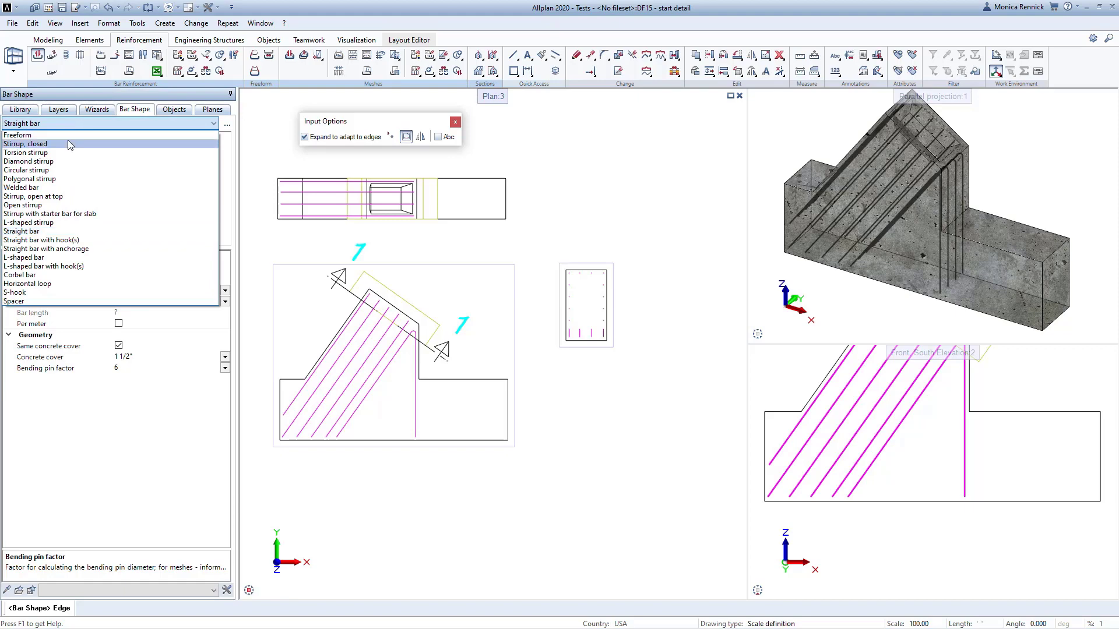
{"action": "left_click", "coordinate": [67, 145]}
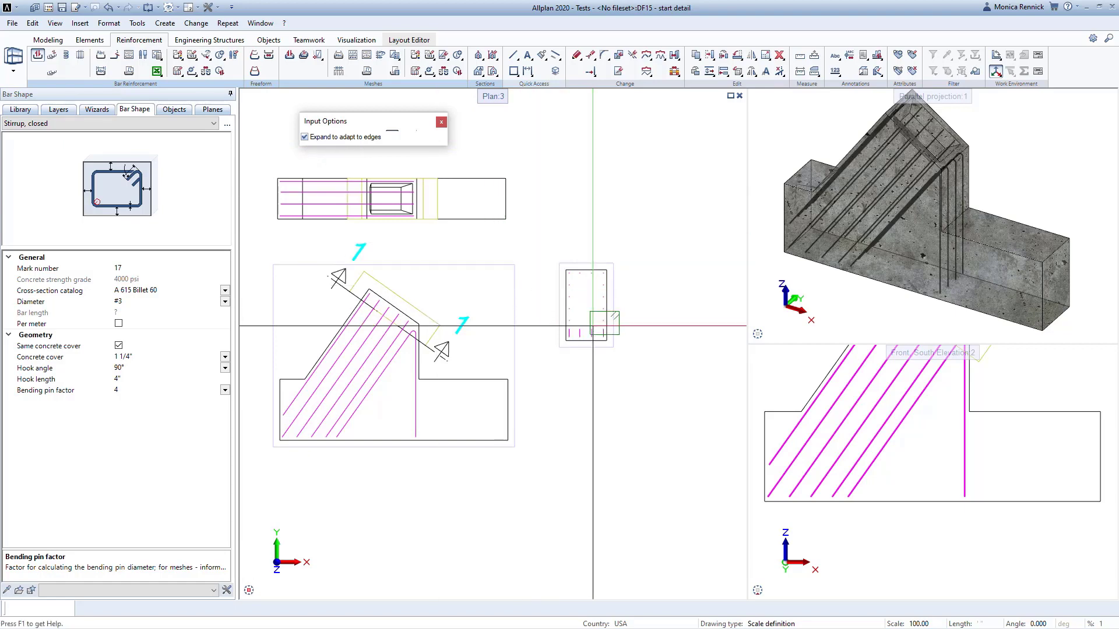
{"action": "left_click", "coordinate": [570, 331]}
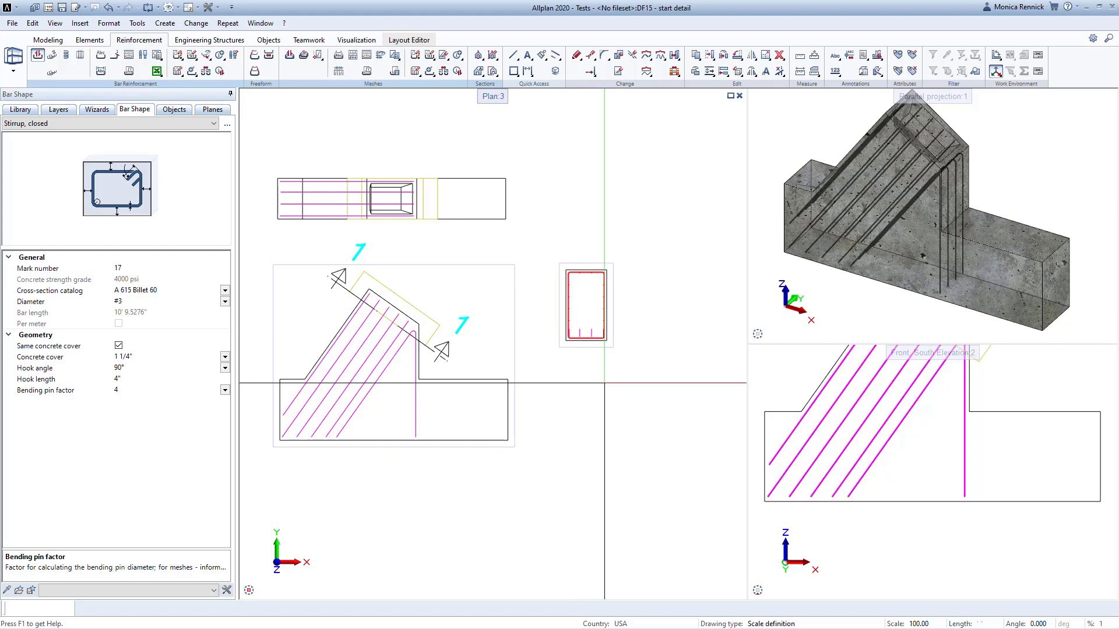
{"action": "key", "text": "Escape"}
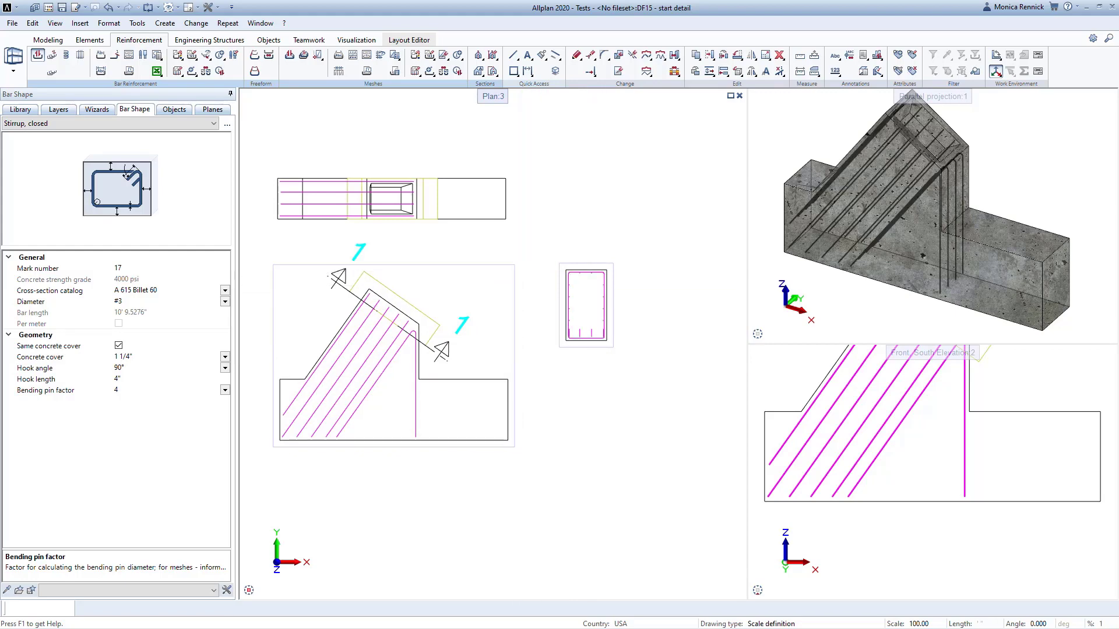
Step: Place the closed stirrup linearly as four pieces at 10.3102" spacing with 1 3/8" concrete cover
{"action": "key", "text": "Return"}
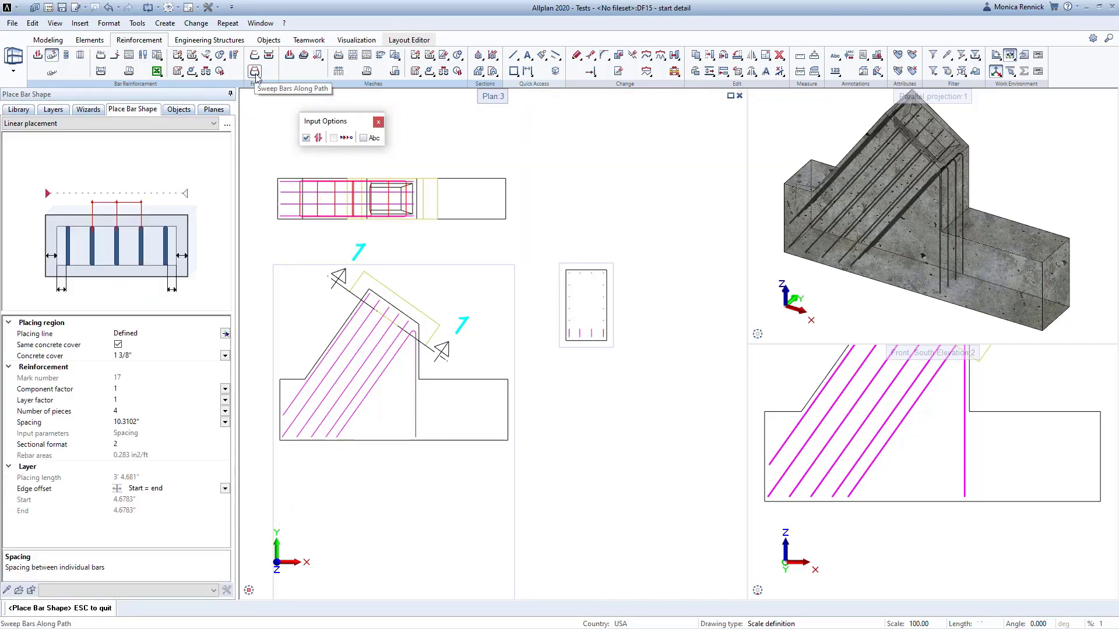
{"action": "key", "text": "Escape"}
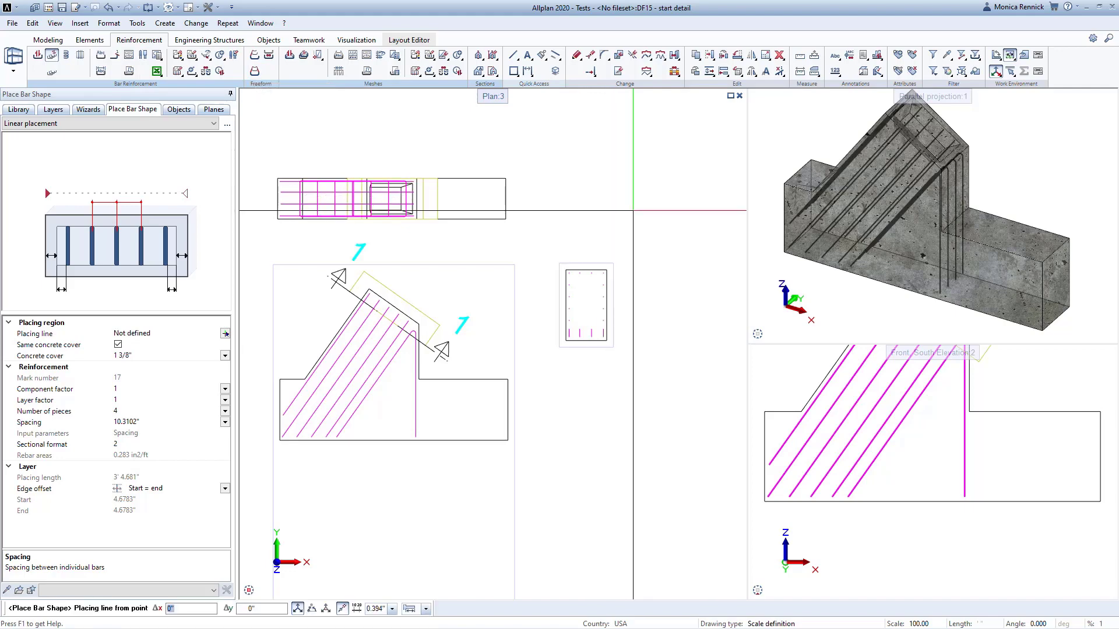
{"action": "key", "text": "Escape"}
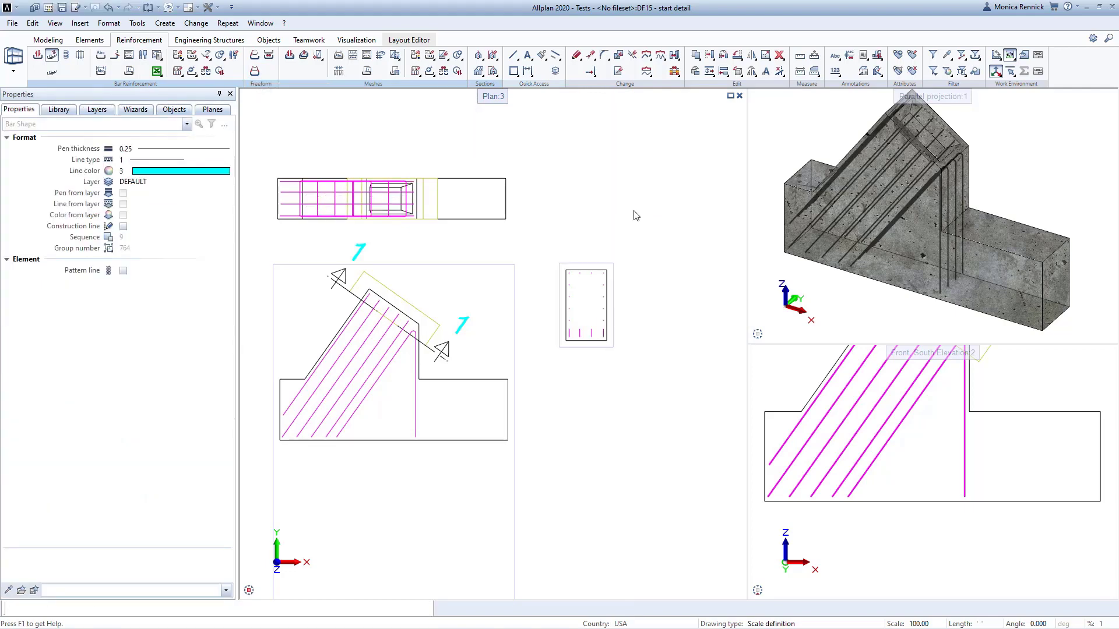
{"action": "key", "text": "Escape"}
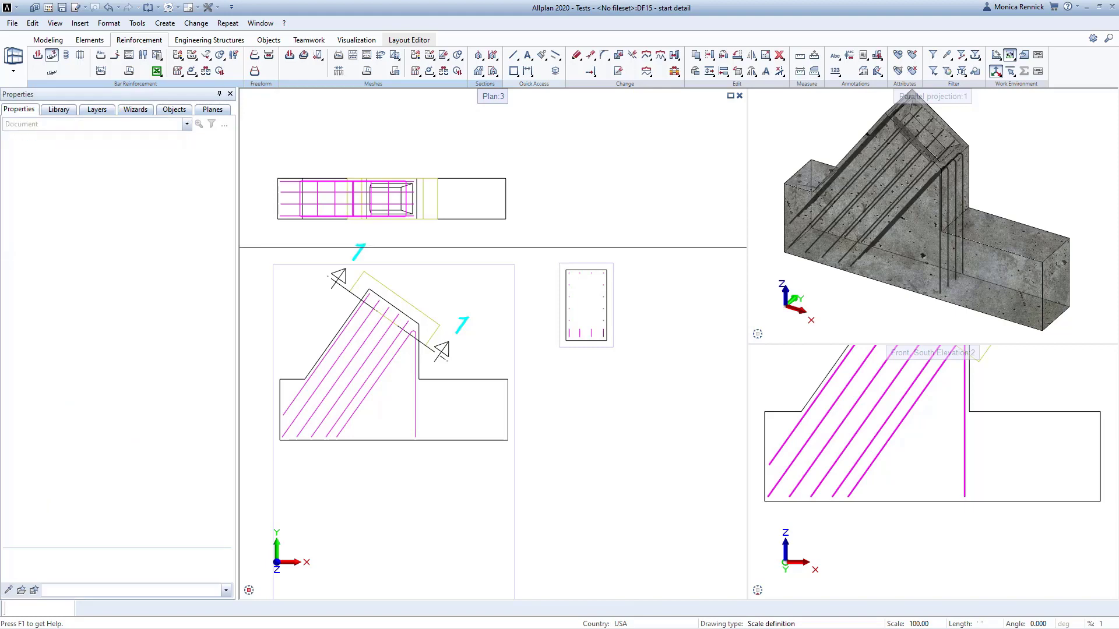
{"action": "left_click_drag", "start_coordinate": [1018, 273], "coordinate": [924, 246], "text": "ctrl"}
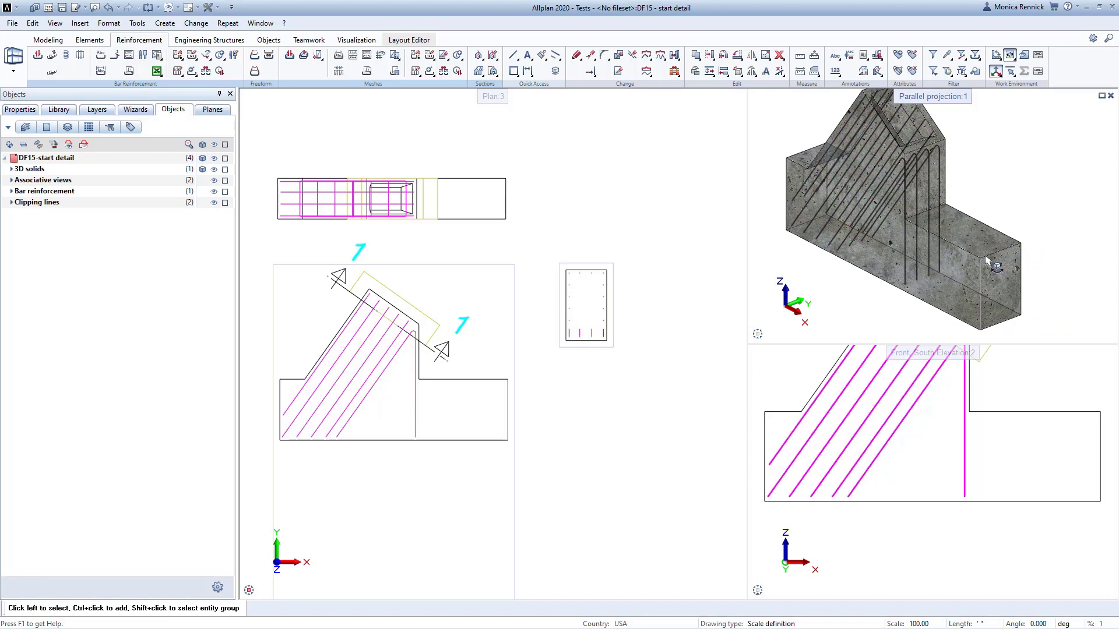
{"action": "middle_click_drag", "start_coordinate": [986, 261], "coordinate": [915, 233], "text": "shift"}
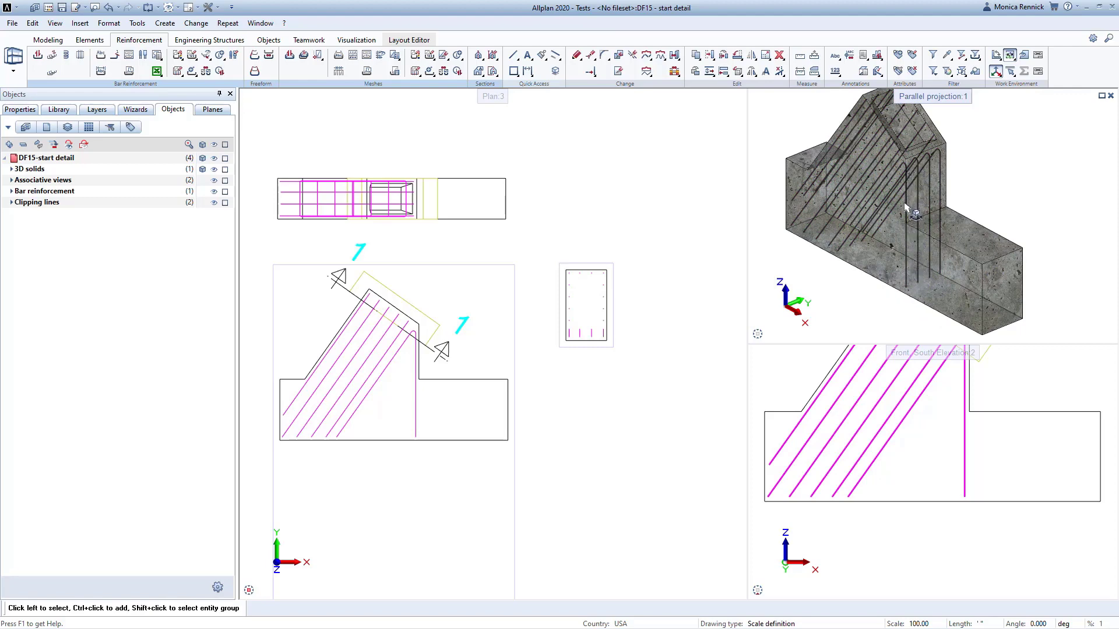
Step: Draw a vertical 3D line on the concrete's front face, from the lower corner of the leg's sloped top to the base's bottom edge
{"action": "middle_click_drag", "start_coordinate": [924, 232], "coordinate": [872, 239], "text": "shift"}
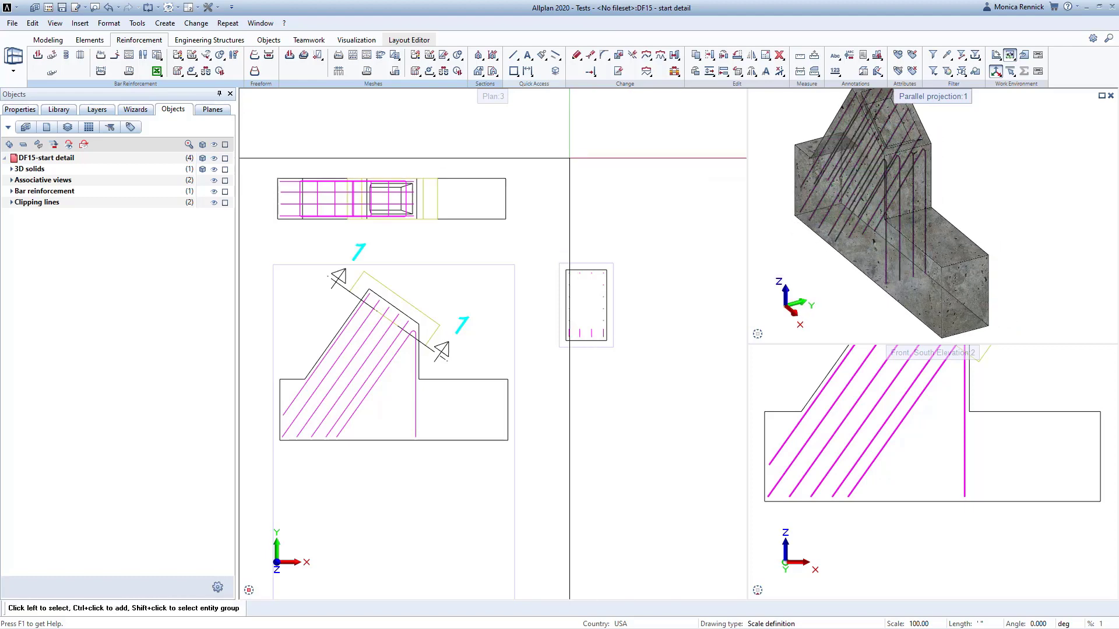
{"action": "left_click", "coordinate": [555, 57]}
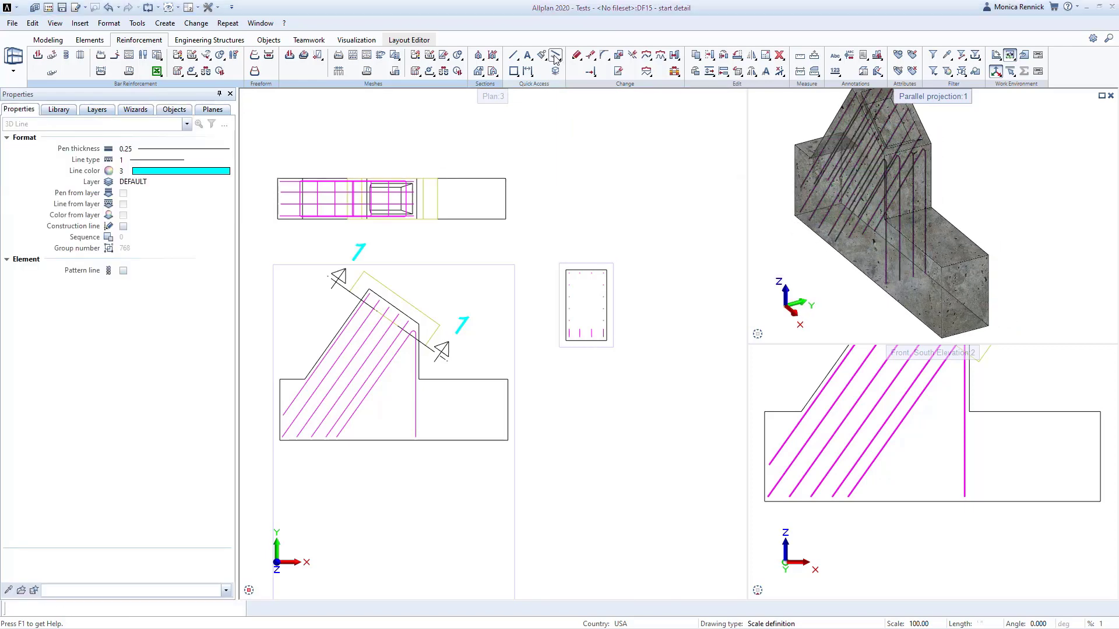
{"action": "mouse_move", "coordinate": [827, 336]}
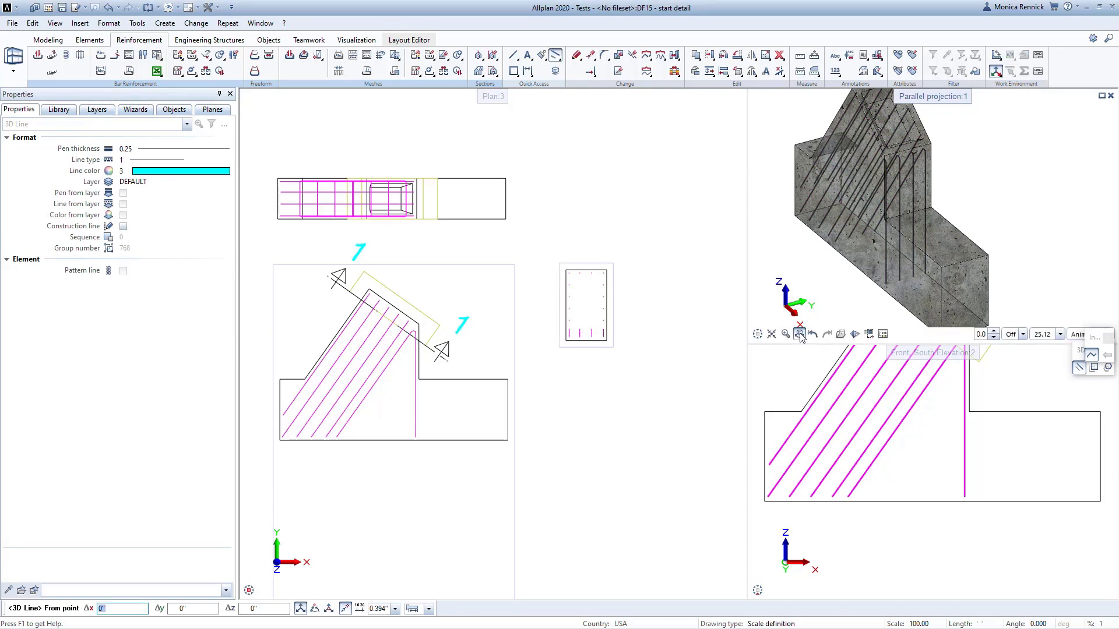
{"action": "left_click", "coordinate": [884, 155]}
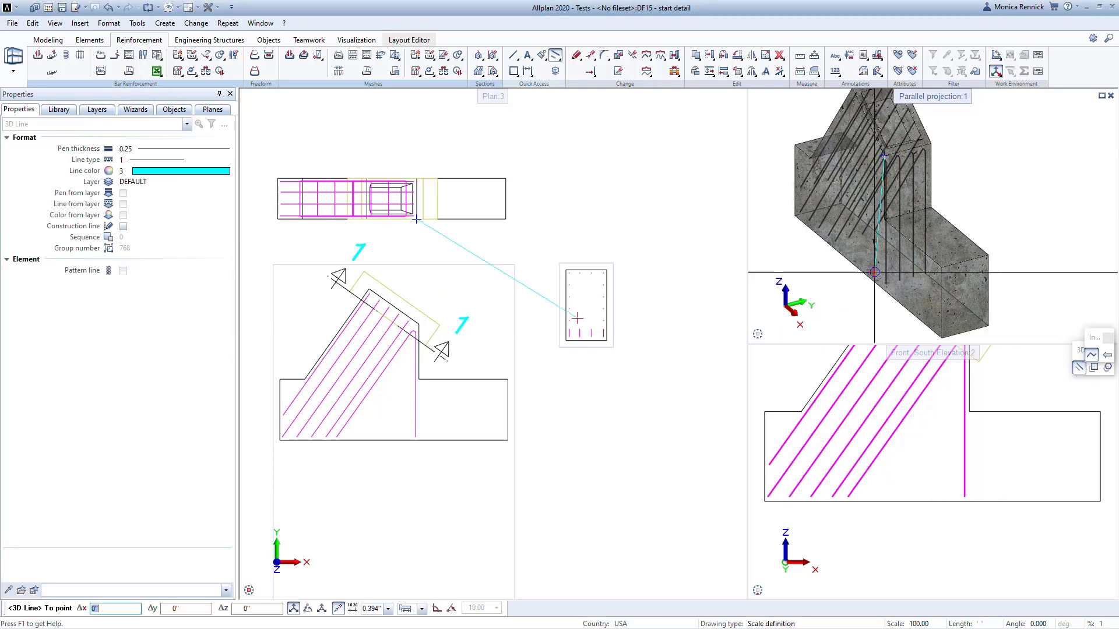
{"action": "left_click", "coordinate": [884, 289]}
{"action": "left_click", "coordinate": [915, 270]}
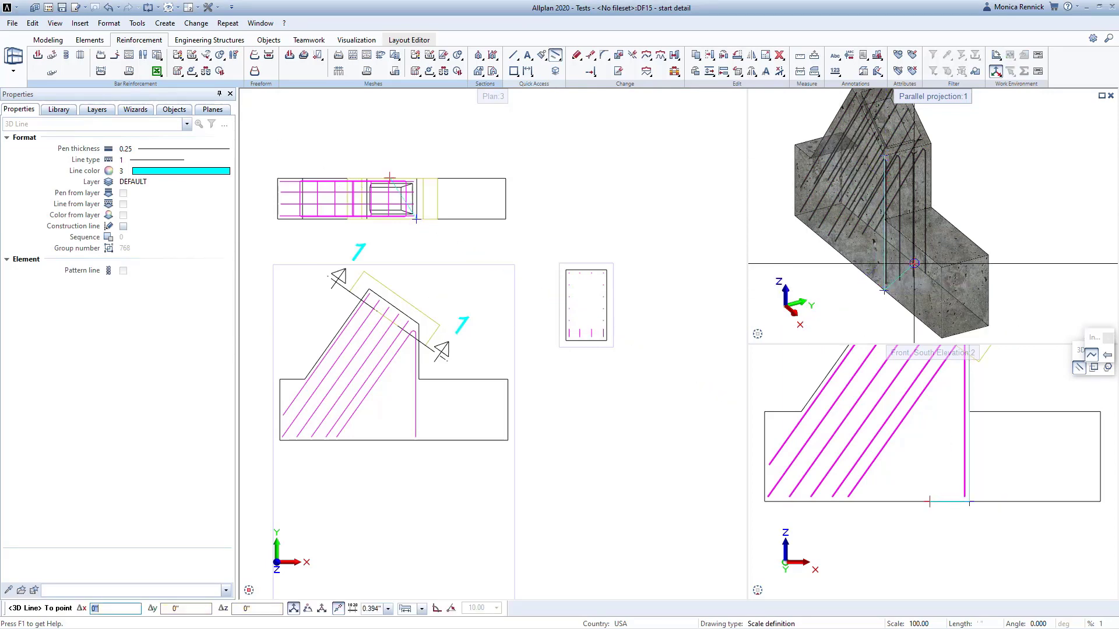
{"action": "key", "text": "Escape"}
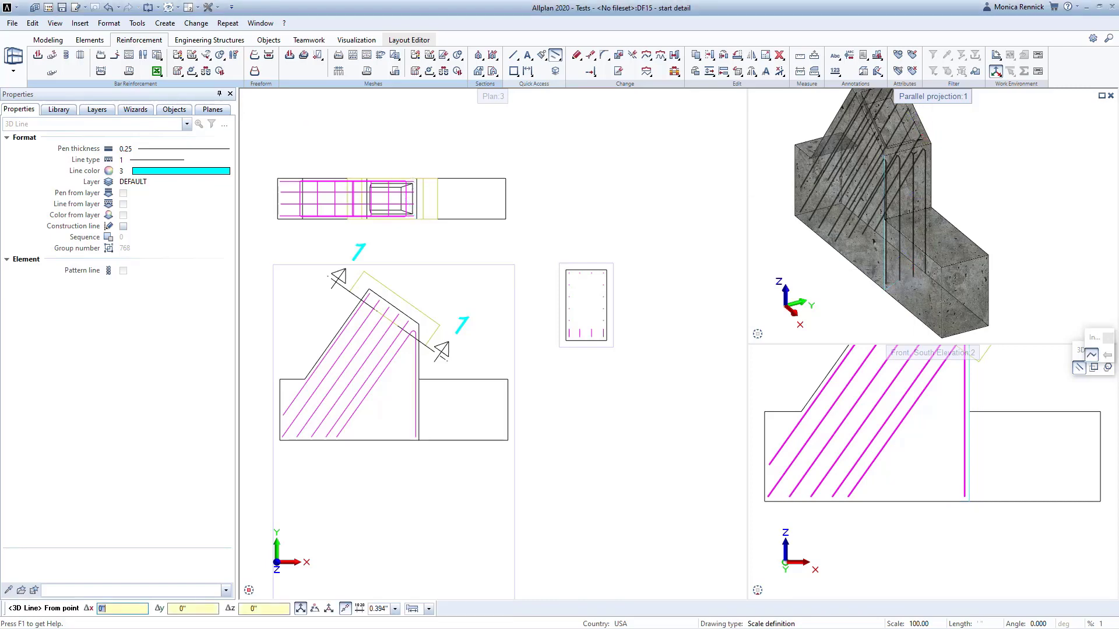
Step: Draw a matching vertical 3D line on the rear face, from the rear corner of the leg's sloped top to the base's bottom edge
{"action": "left_click", "coordinate": [931, 144]}
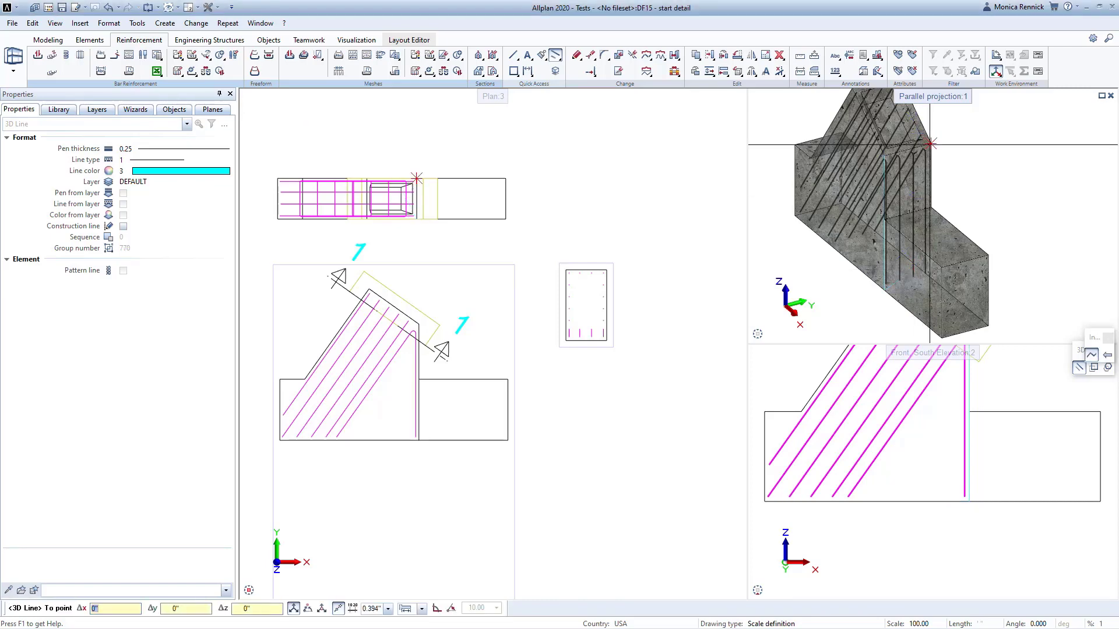
{"action": "left_click", "coordinate": [927, 278]}
{"action": "key", "text": "Escape"}
{"action": "key", "text": "Escape"}
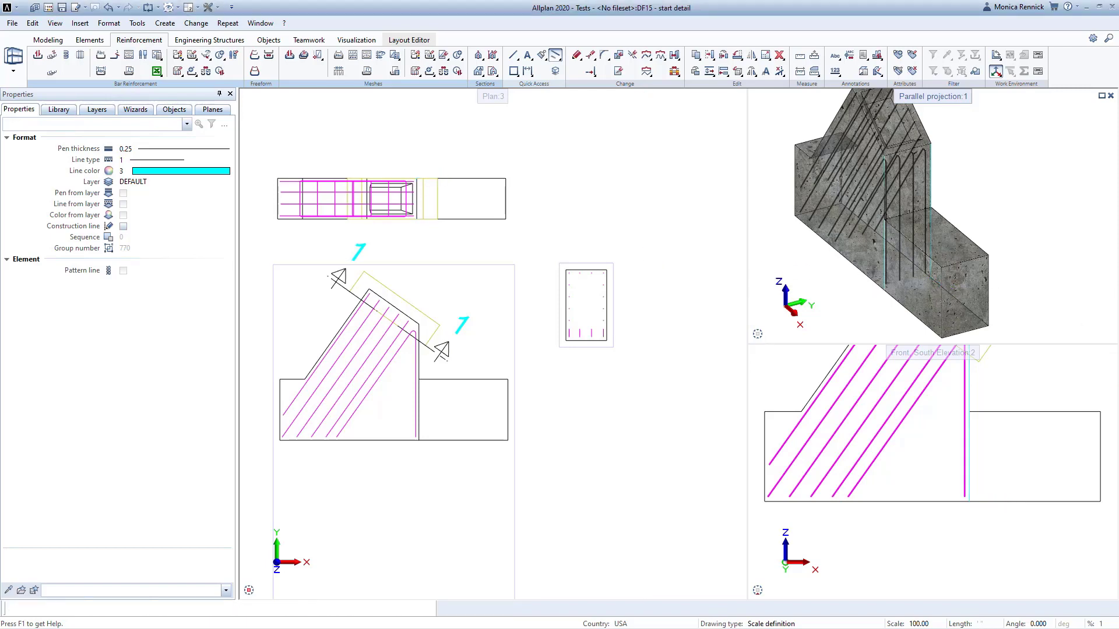
{"action": "left_click", "coordinate": [254, 72]}
{"action": "left_click", "coordinate": [257, 76]}
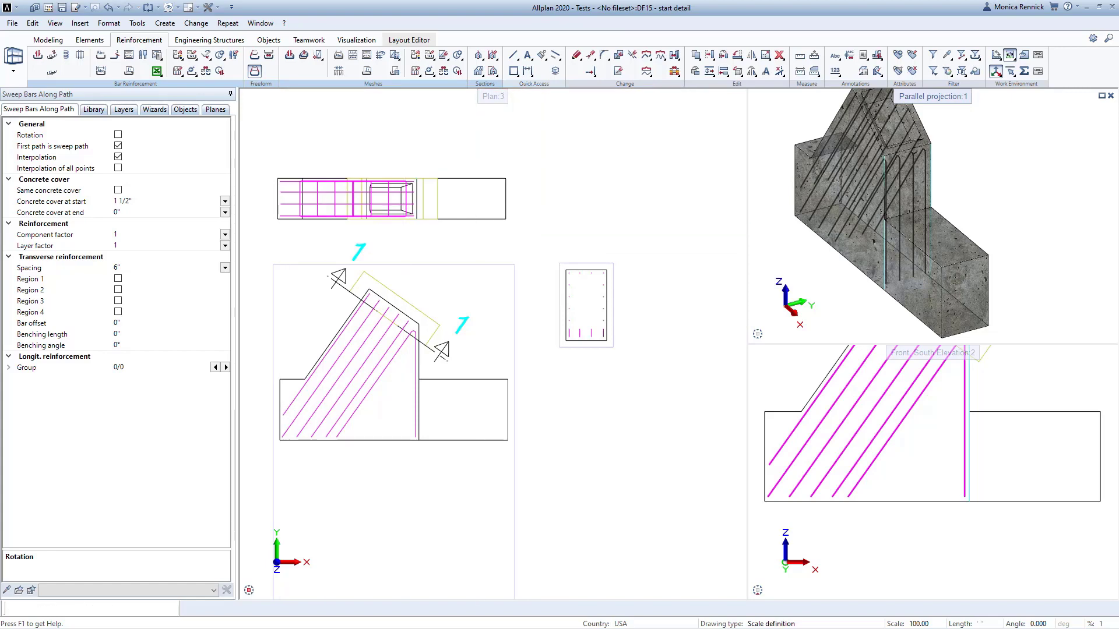
{"action": "key", "text": "Escape"}
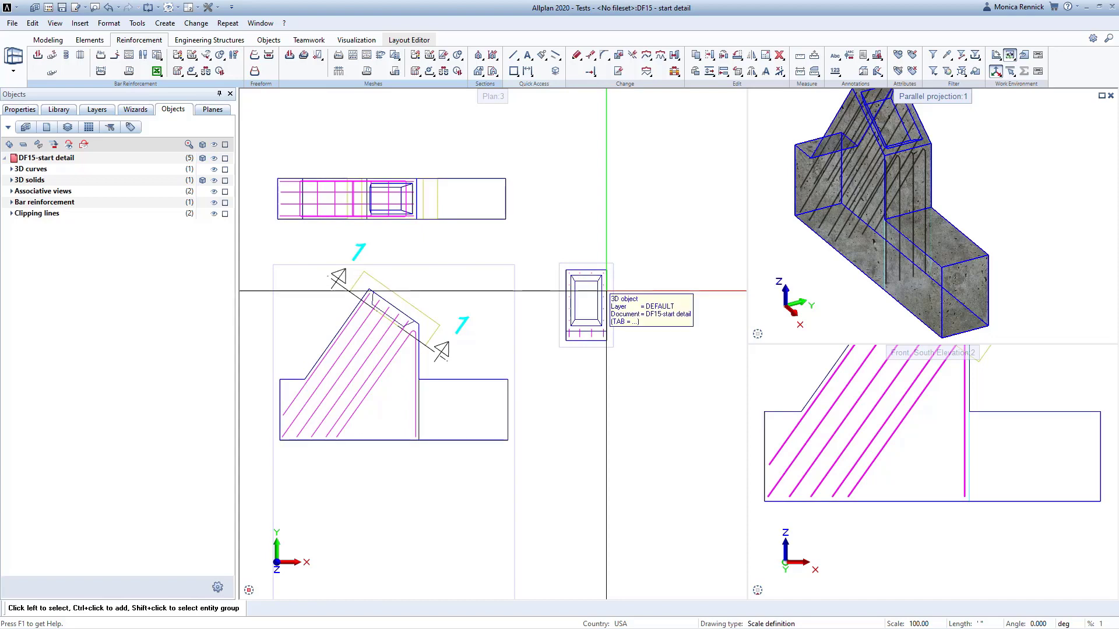
Step: Create another closed #3 stirrup inside the section 1 outline with 1 1/4" concrete cover, 90° hooks and 4" hook length
{"action": "left_click", "coordinate": [39, 56]}
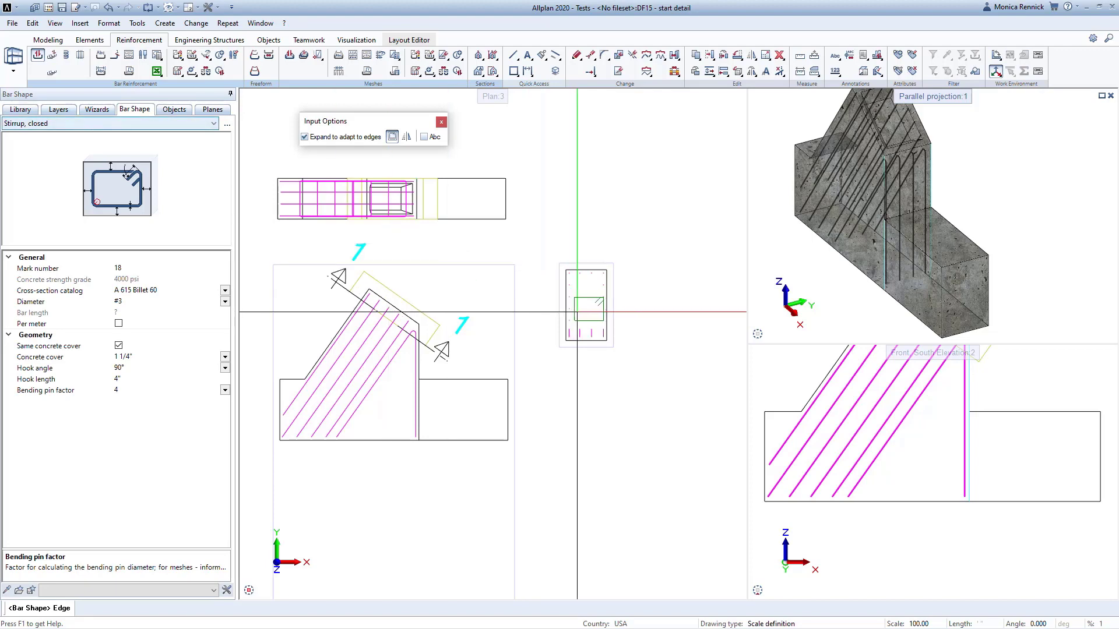
{"action": "left_click", "coordinate": [570, 312]}
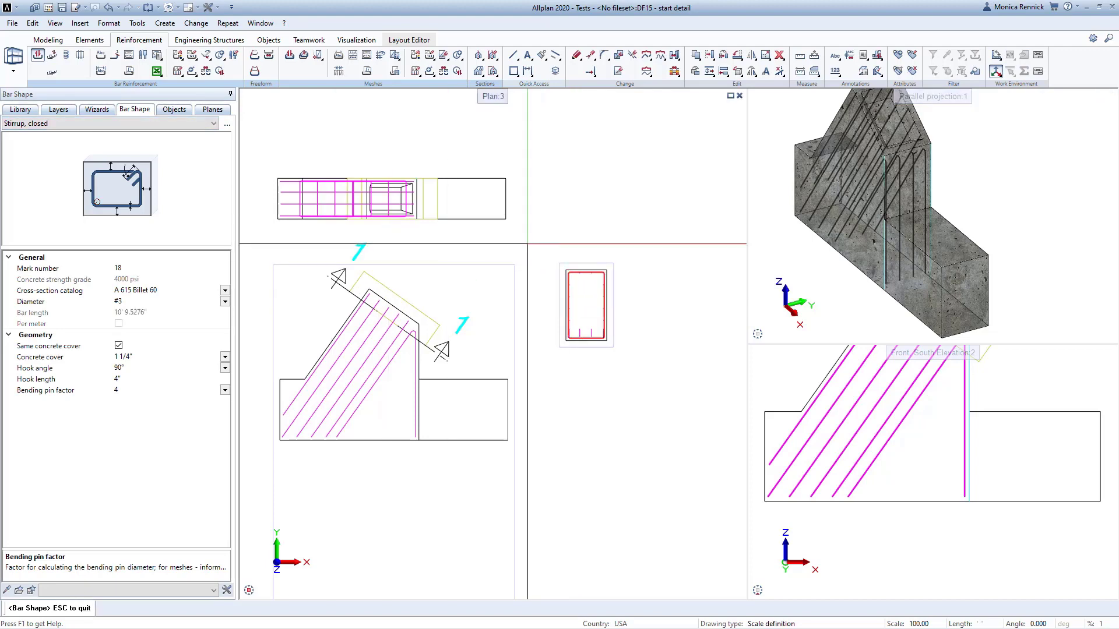
{"action": "key", "text": "Escape"}
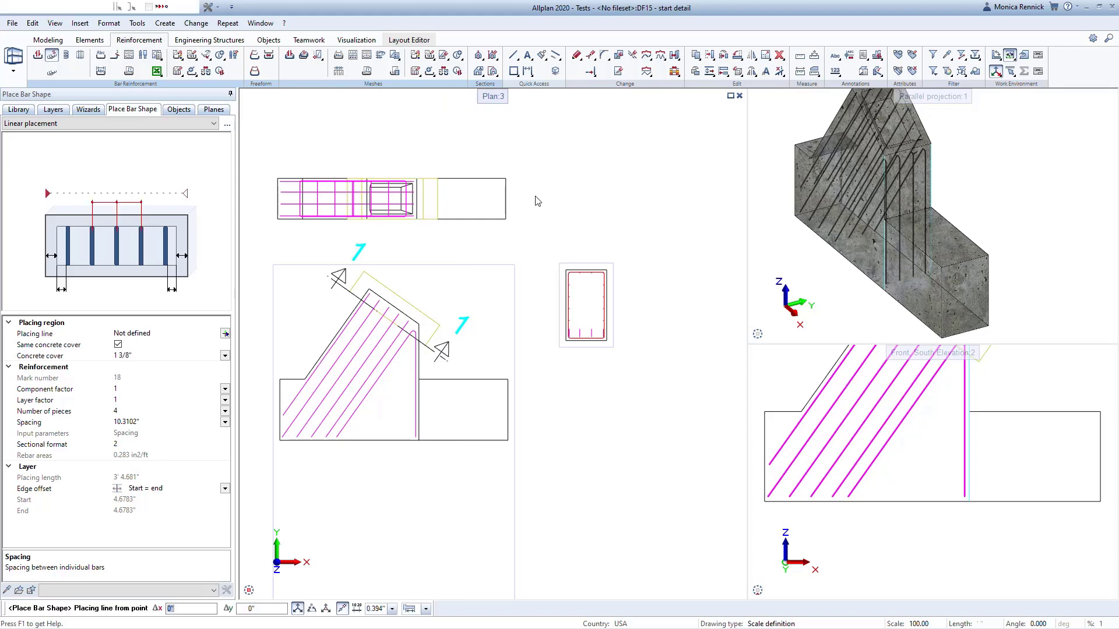
Step: Sweep the new stirrup along the leg's sloping edges and both vertical 3D lines at 6" spacing with 1 1/2" start cover and 0" end cover
{"action": "left_click", "coordinate": [254, 72]}
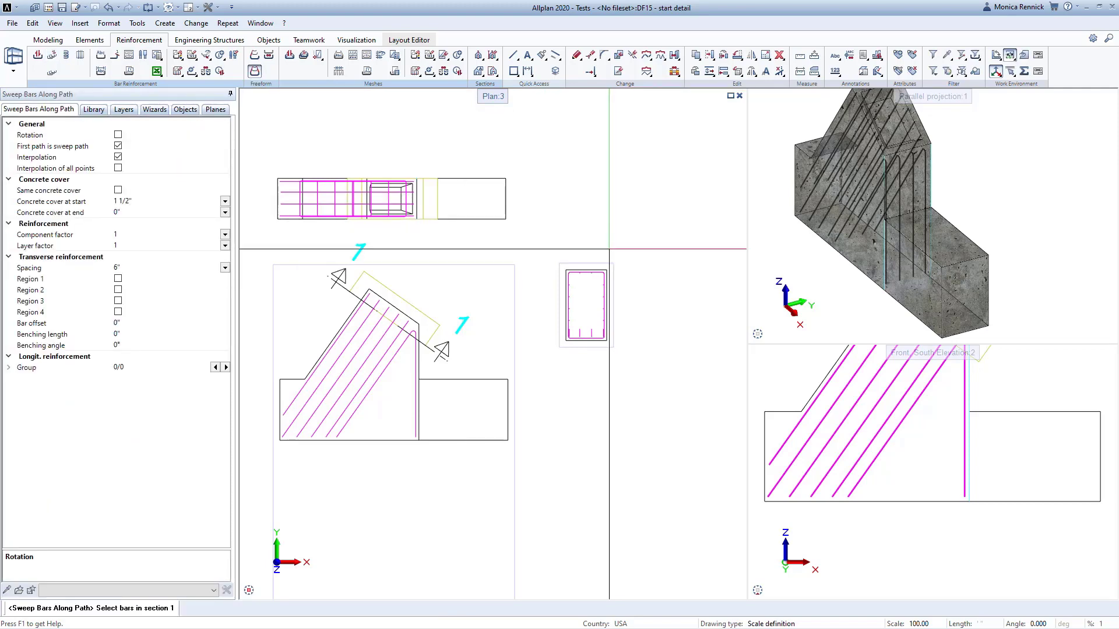
{"action": "left_click", "coordinate": [587, 272]}
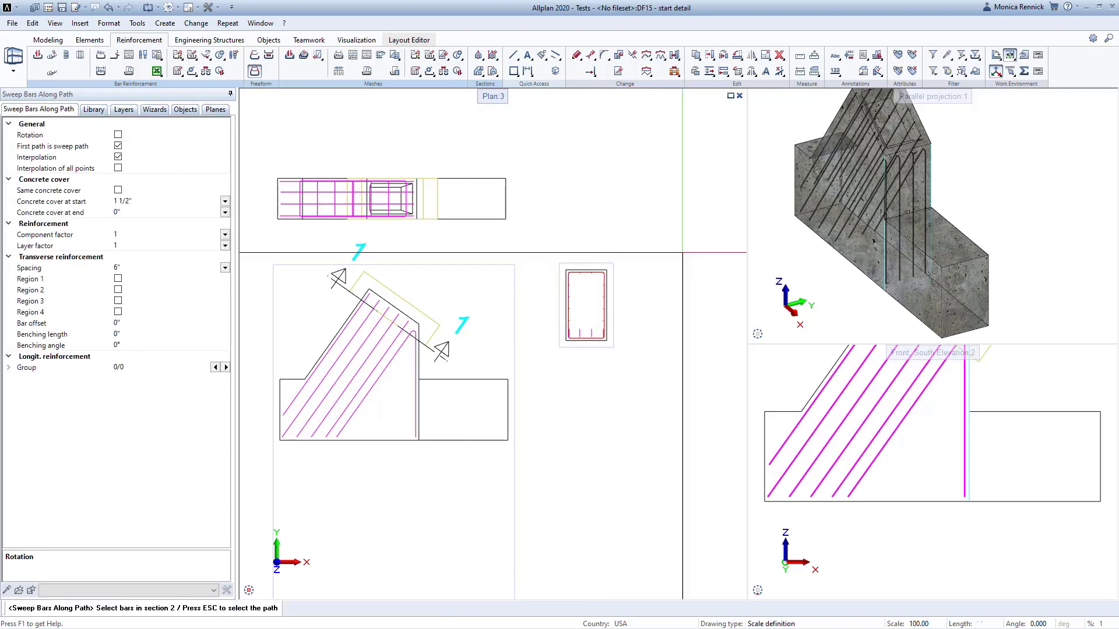
{"action": "key", "text": "Escape"}
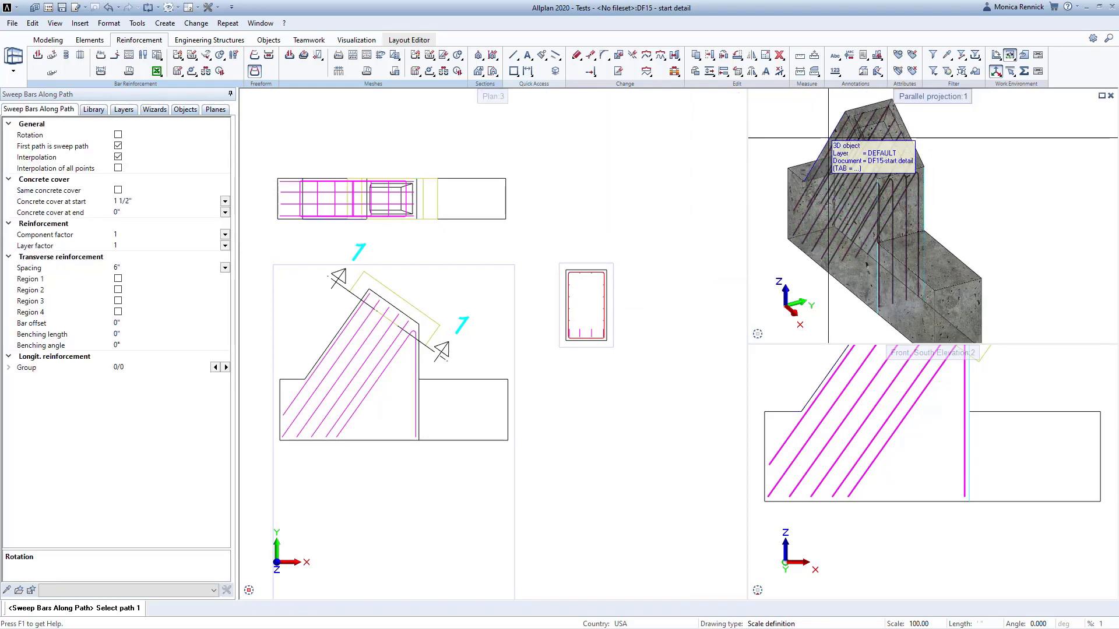
{"action": "left_click", "coordinate": [842, 120]}
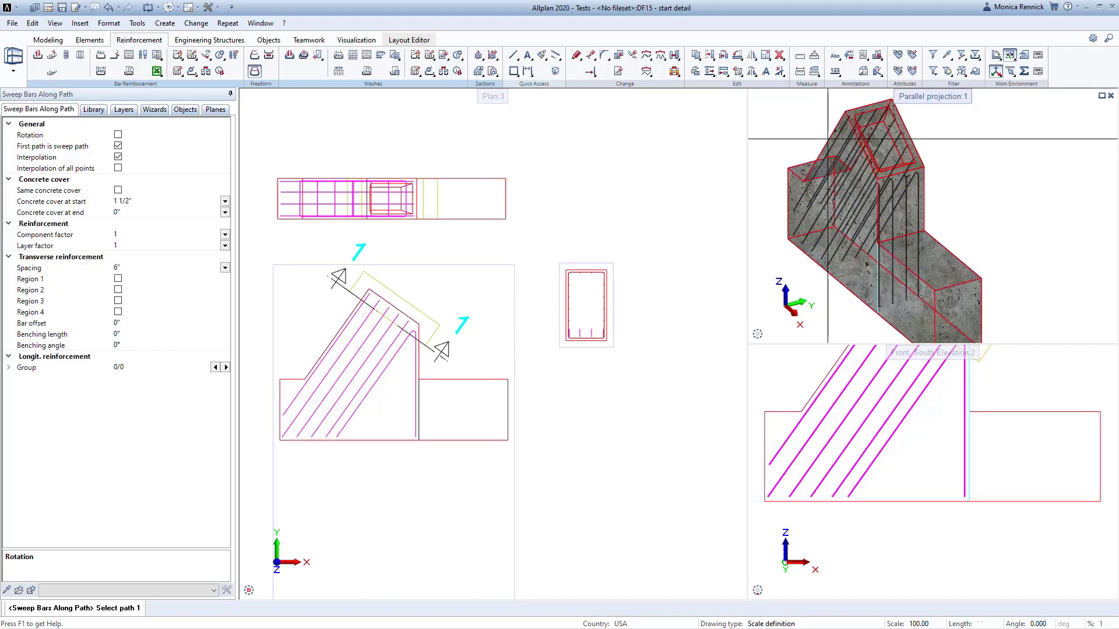
{"action": "left_click_drag", "start_coordinate": [948, 163], "coordinate": [662, 171], "text": "ctrl"}
{"action": "middle_click_drag", "start_coordinate": [932, 166], "coordinate": [972, 228]}
{"action": "left_click_drag", "start_coordinate": [972, 227], "coordinate": [816, 236], "text": "ctrl"}
{"action": "left_click_drag", "start_coordinate": [985, 196], "coordinate": [873, 223], "text": "ctrl"}
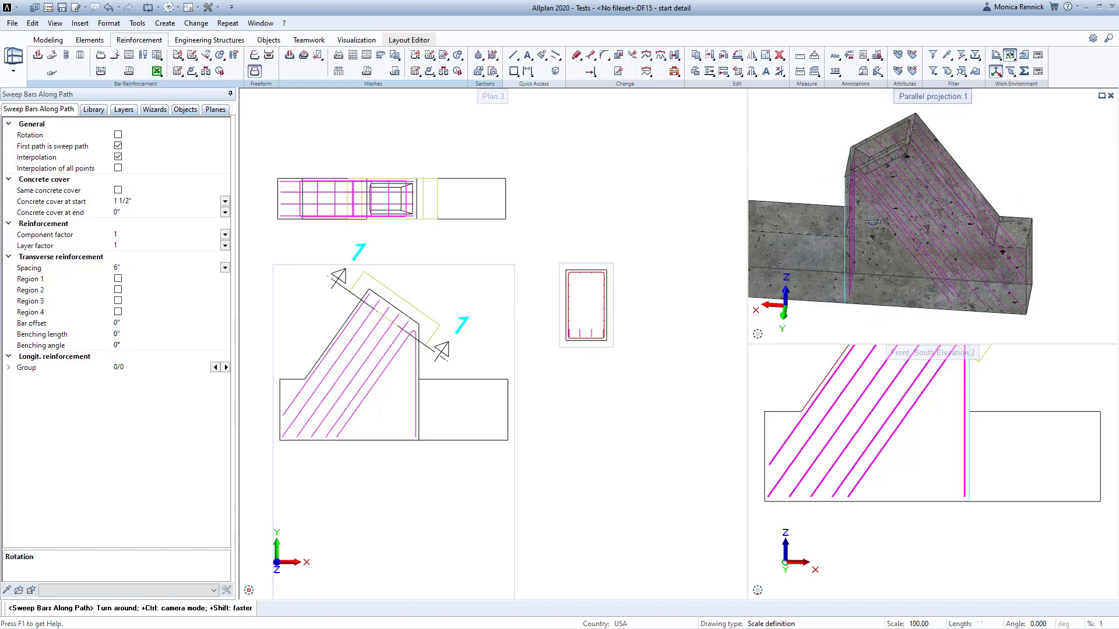
{"action": "middle_click_drag", "start_coordinate": [873, 222], "coordinate": [973, 214], "text": "shift"}
{"action": "scroll", "coordinate": [990, 199], "scroll_direction": "up", "scroll_amount": 4}
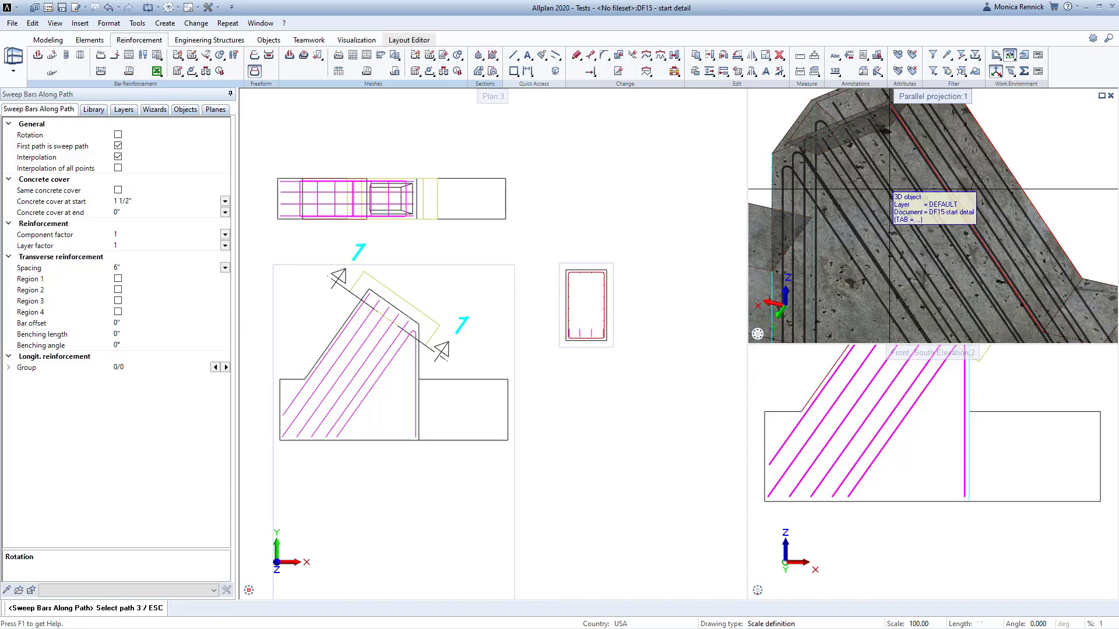
{"action": "scroll", "coordinate": [872, 220], "scroll_direction": "down", "scroll_amount": 3}
{"action": "middle_click_drag", "start_coordinate": [843, 238], "coordinate": [902, 257], "text": "shift"}
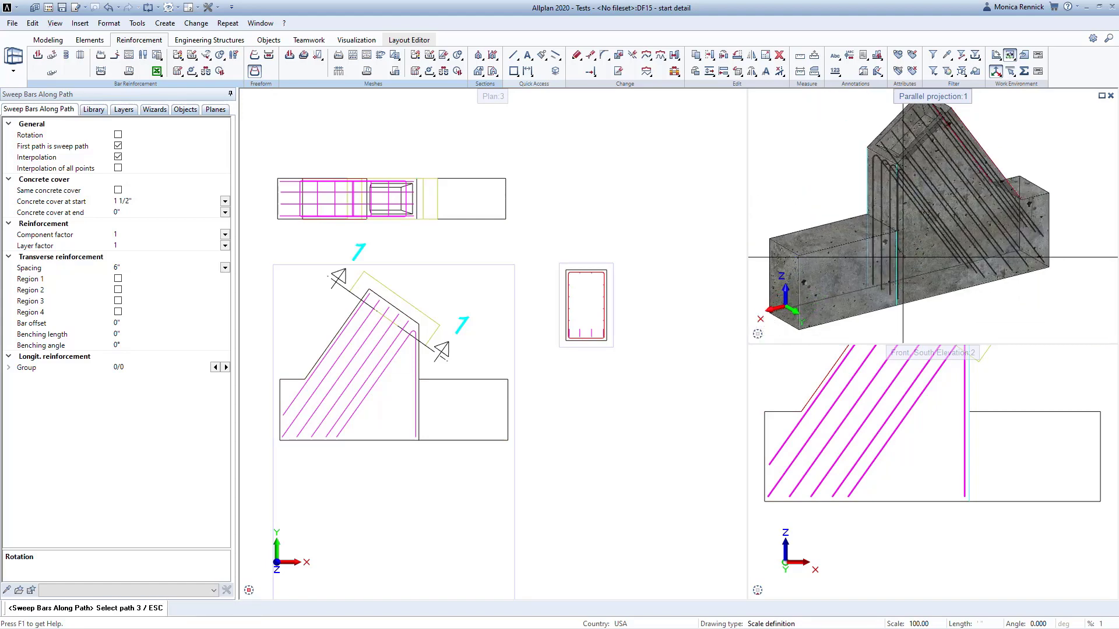
{"action": "middle_click_drag", "start_coordinate": [845, 236], "coordinate": [1003, 254], "text": "shift"}
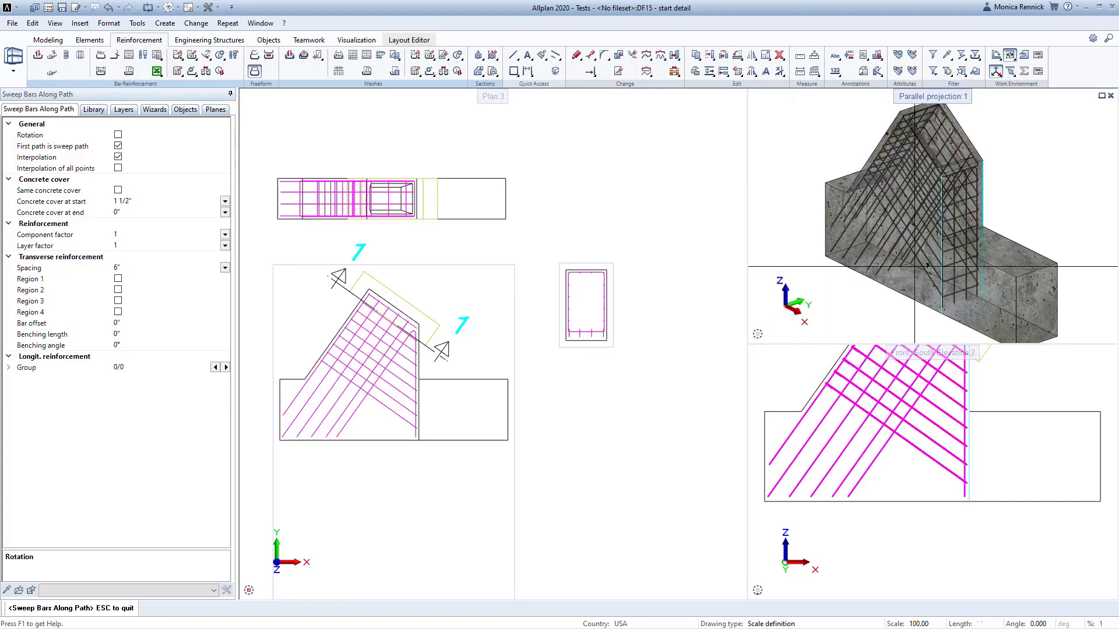
Step: Examine the swept stirrups in the sloping leg from several directions in the 3D view
{"action": "scroll", "coordinate": [915, 268], "scroll_direction": "up", "scroll_amount": 5}
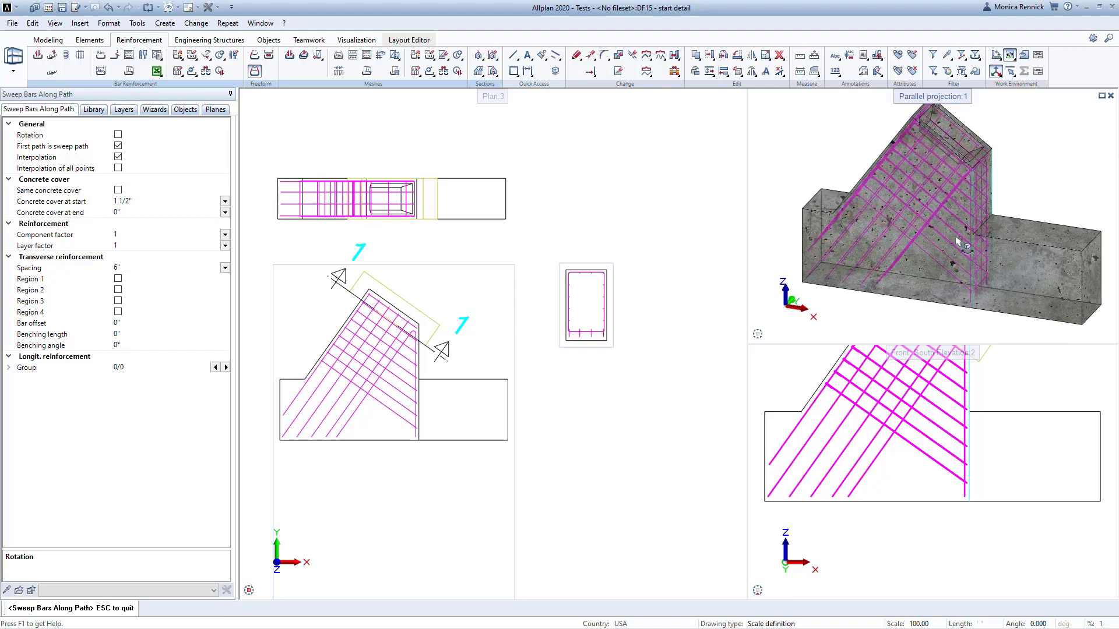
{"action": "left_click_drag", "start_coordinate": [935, 234], "coordinate": [797, 268]}
{"action": "scroll", "coordinate": [912, 268], "scroll_direction": "down", "scroll_amount": 3}
{"action": "left_click_drag", "start_coordinate": [912, 268], "coordinate": [995, 214]}
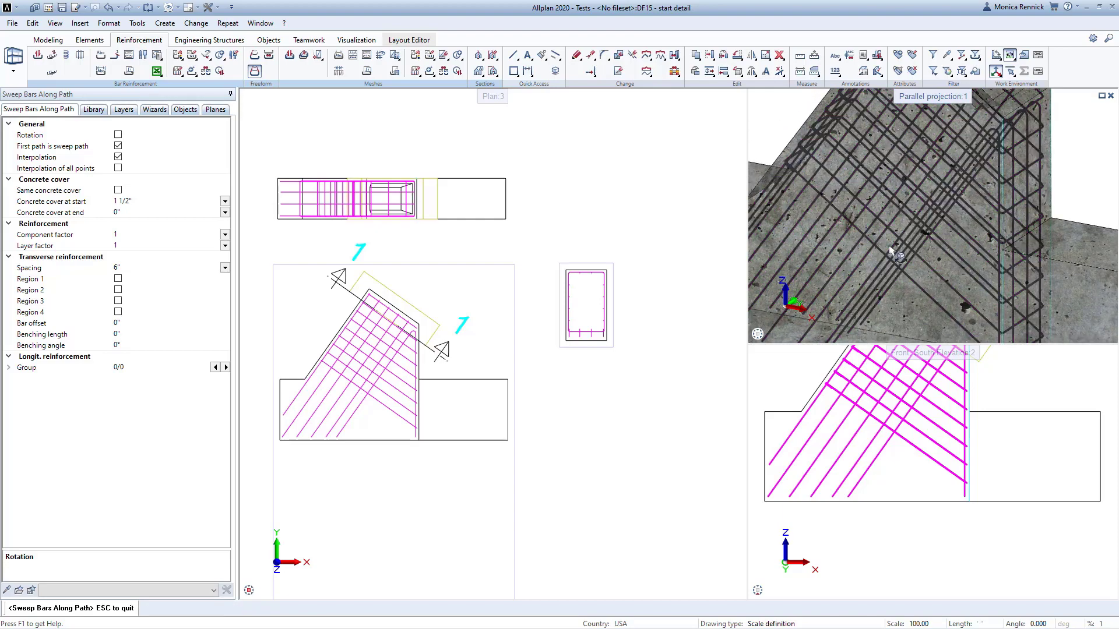
{"action": "scroll", "coordinate": [940, 287], "scroll_direction": "down", "scroll_amount": 3}
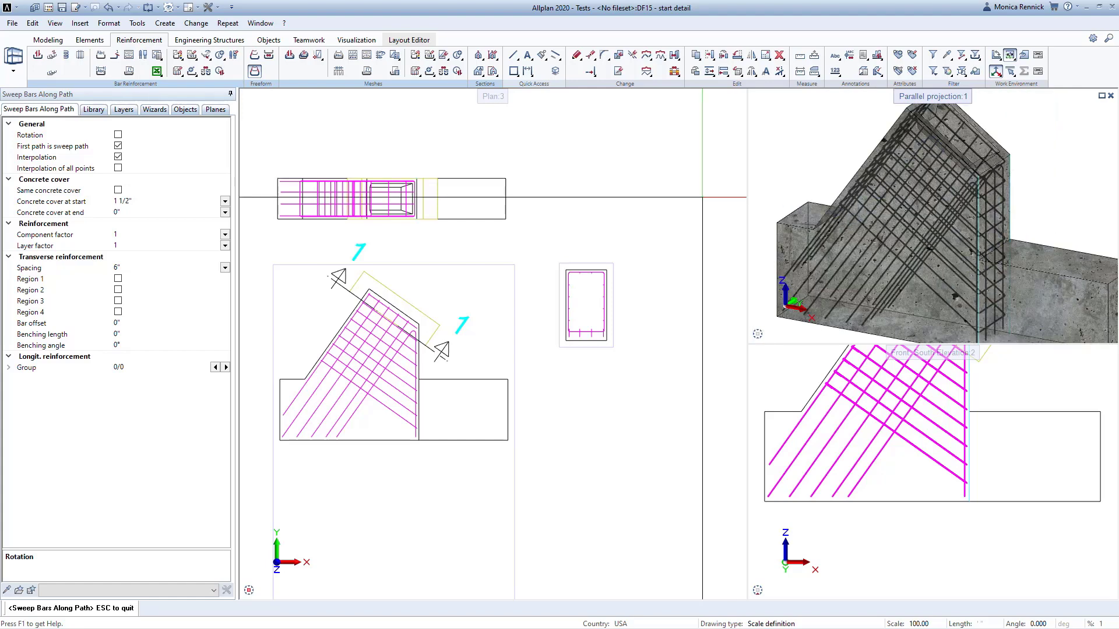
Step: Try to draw clipping path 2 around the whole plan view with the height from elements option off
{"action": "middle_click_drag", "start_coordinate": [660, 261], "coordinate": [642, 239]}
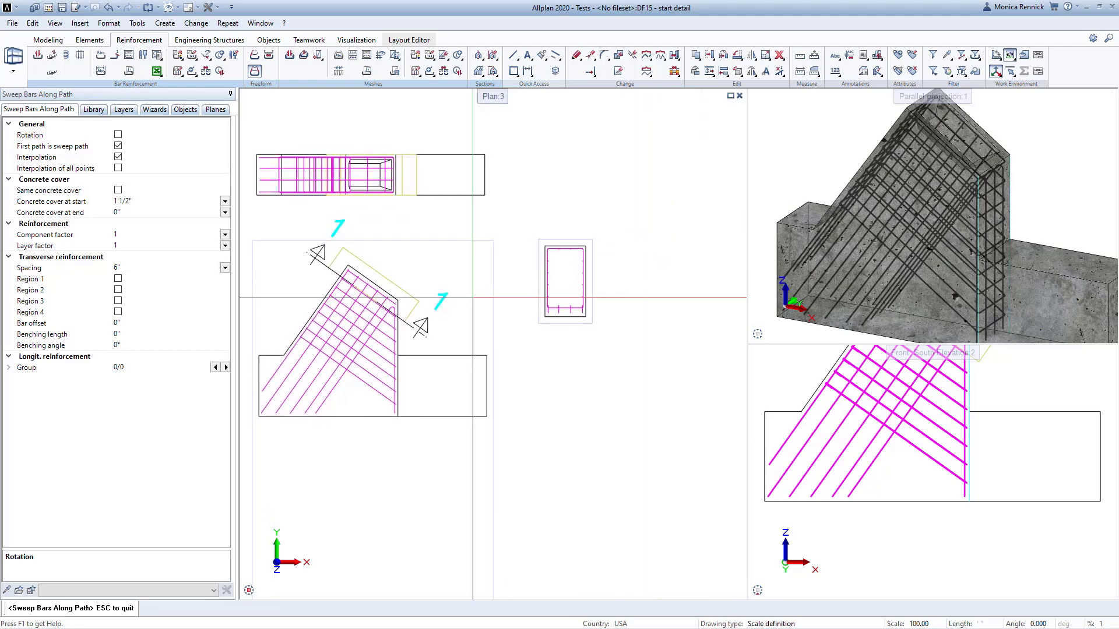
{"action": "left_click", "coordinate": [479, 57]}
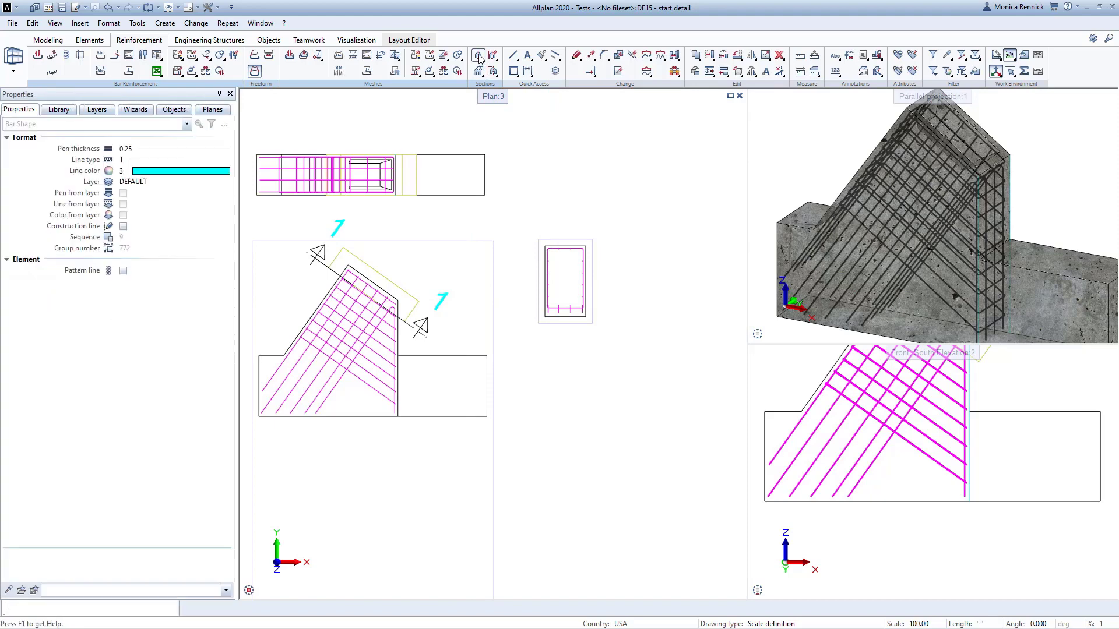
{"action": "left_click", "coordinate": [250, 143]}
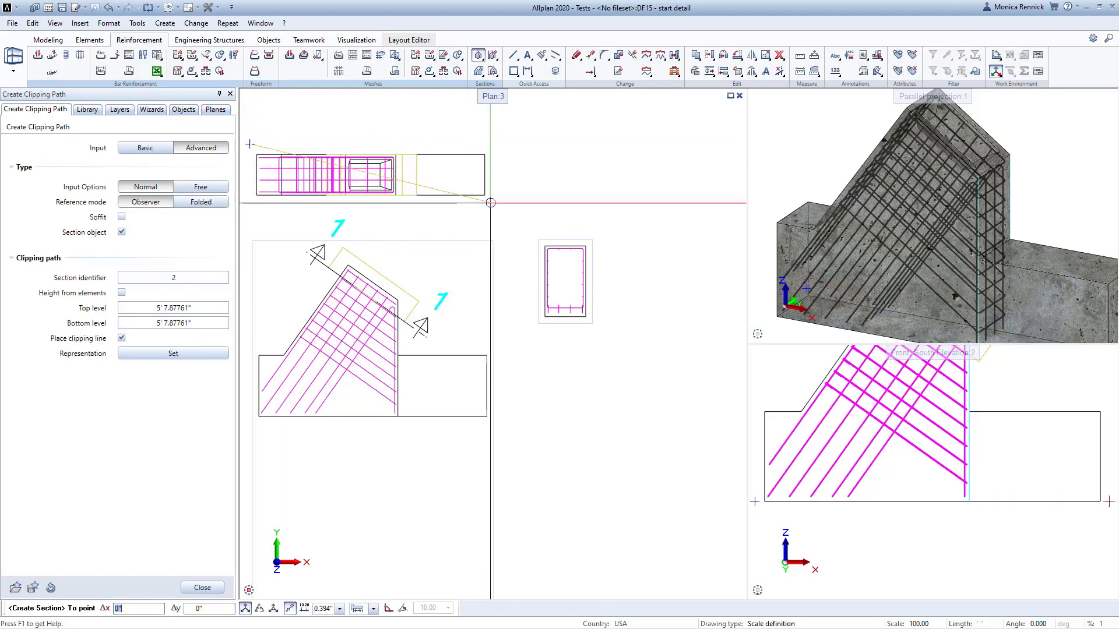
{"action": "left_click", "coordinate": [490, 202]}
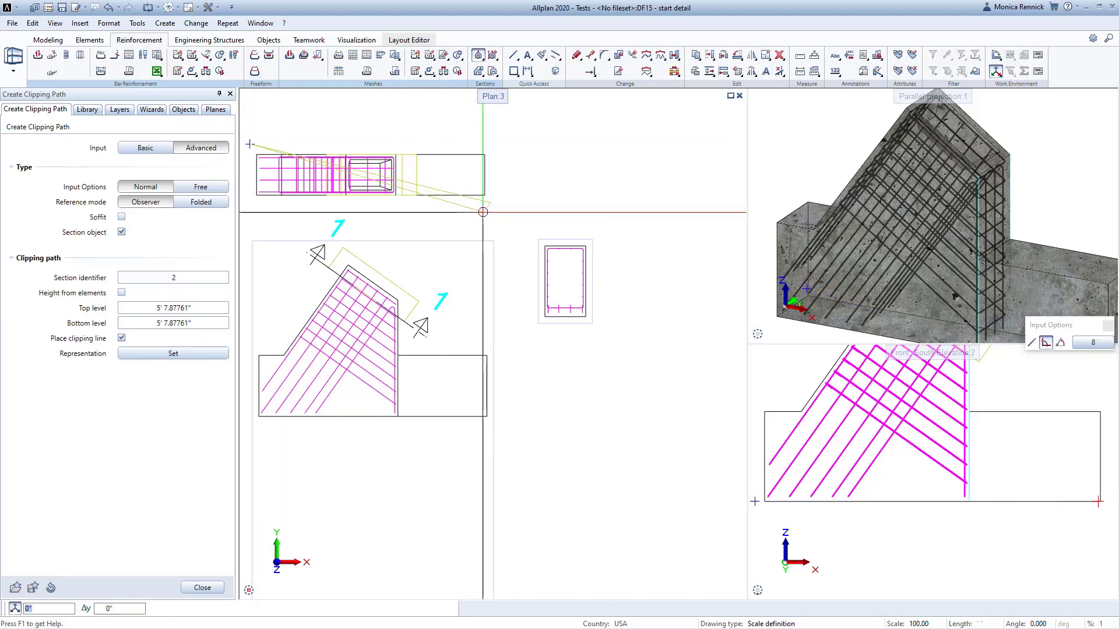
{"action": "left_click", "coordinate": [362, 166]}
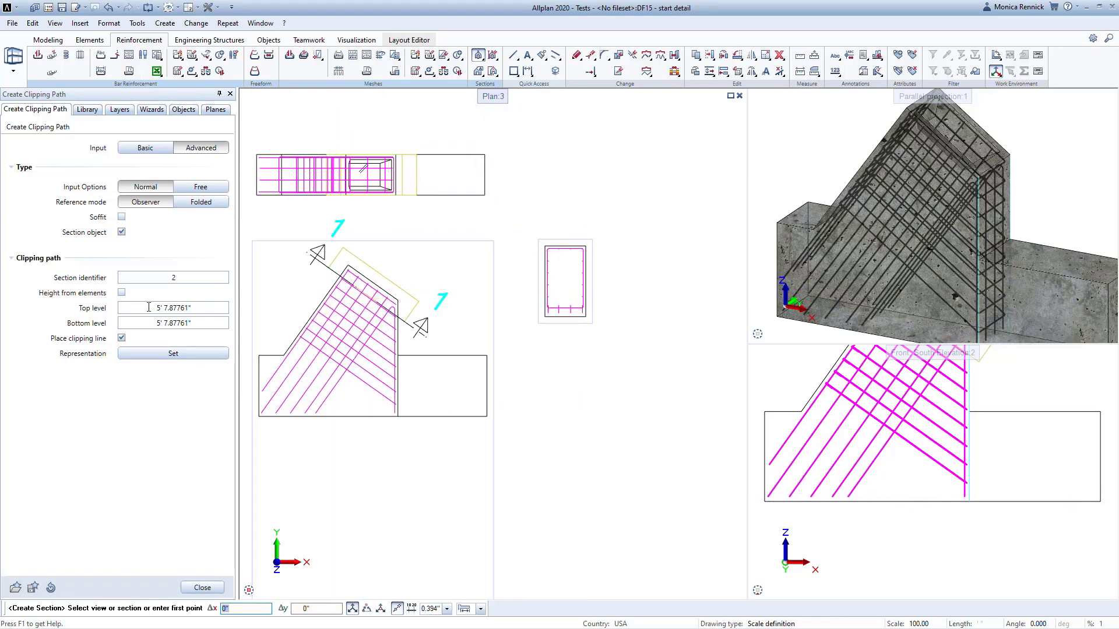
Step: Create clipping path 2 around the whole plan view with height from elements, viewed from above, and place its section unrotated below section 1
{"action": "left_click", "coordinate": [121, 293]}
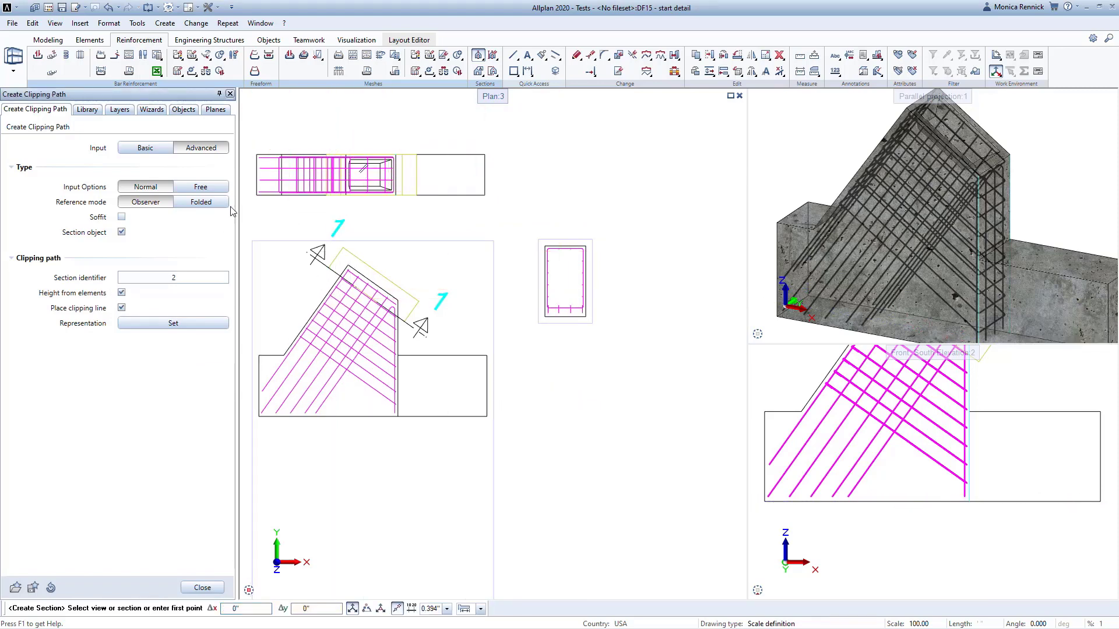
{"action": "left_click", "coordinate": [249, 145]}
{"action": "left_click", "coordinate": [504, 204]}
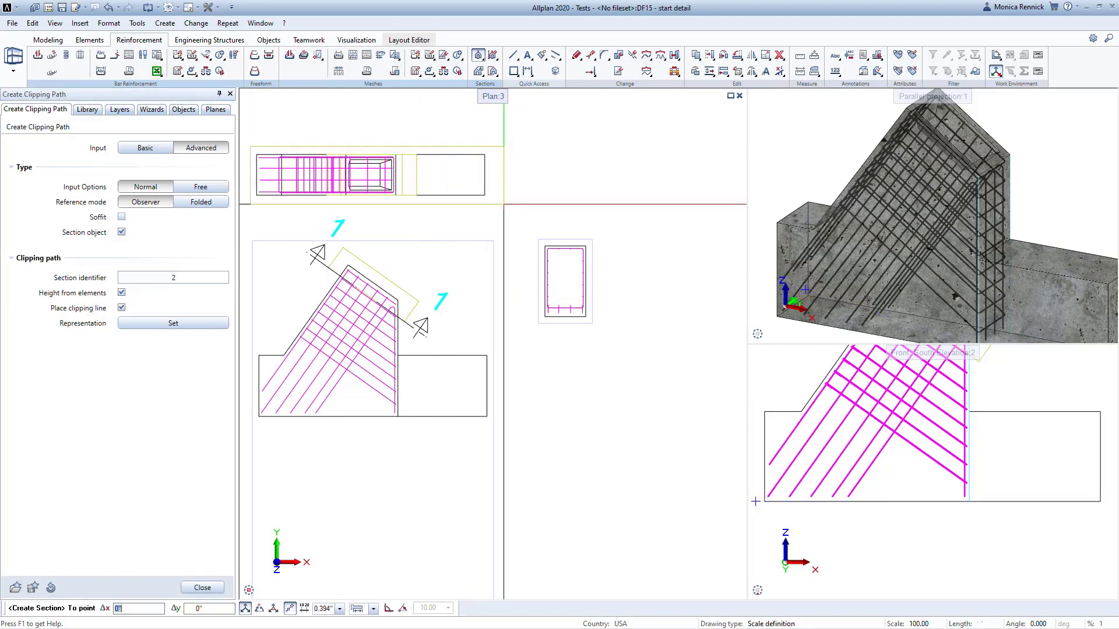
{"action": "key", "text": "Escape"}
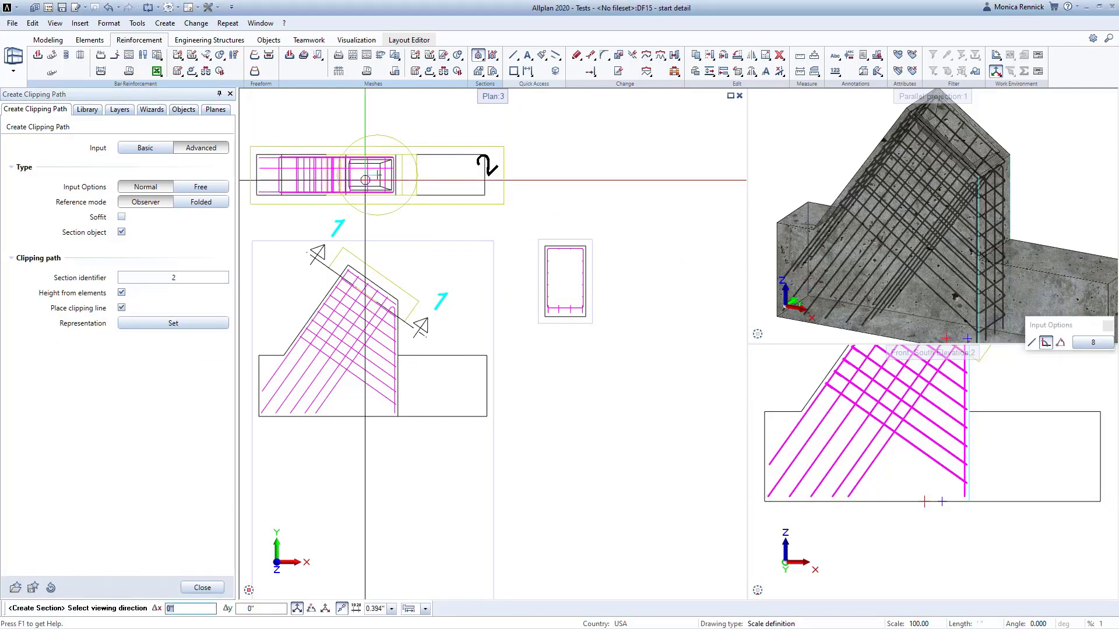
{"action": "left_click", "coordinate": [364, 180]}
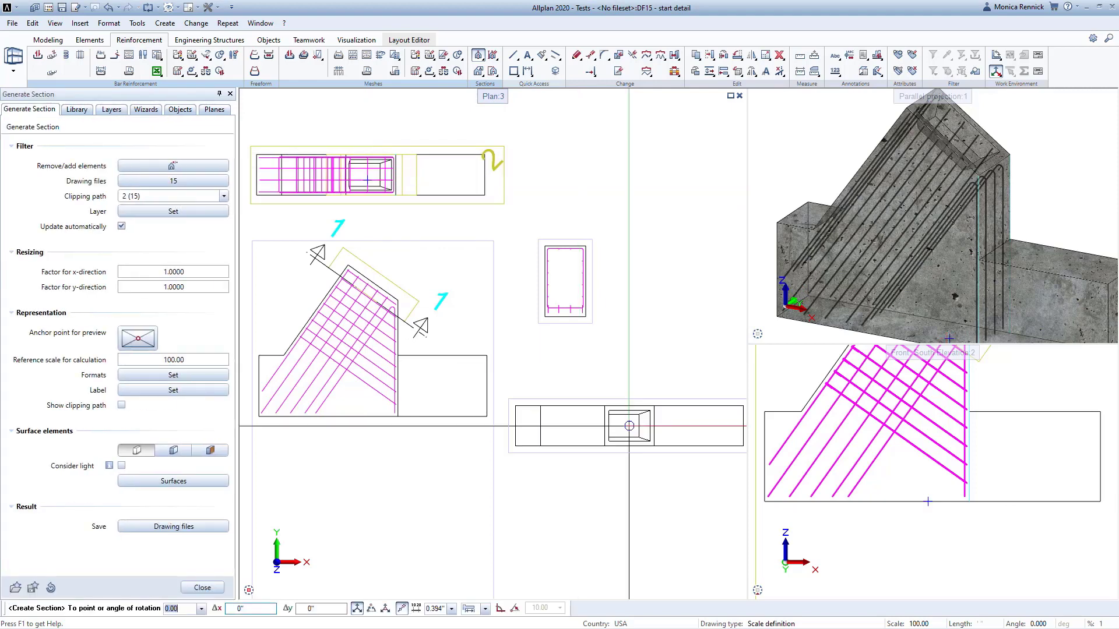
{"action": "left_click", "coordinate": [638, 391]}
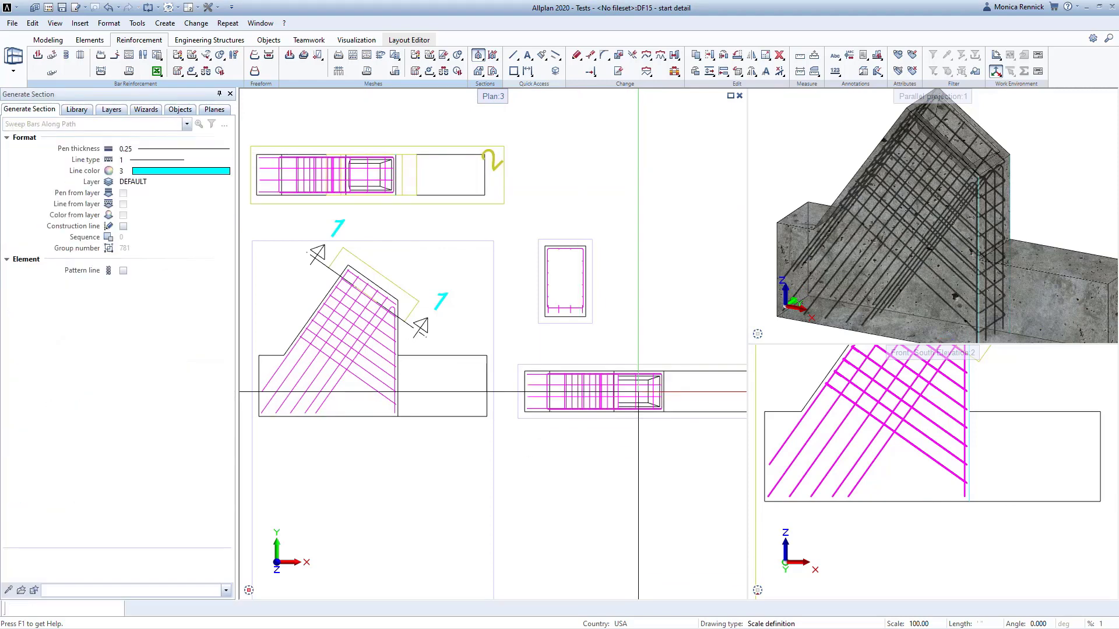
Step: Create clipping path 3 across the base beyond the sloping leg in the plan and place its section unrotated to the right of section 1
{"action": "left_click", "coordinate": [428, 129]}
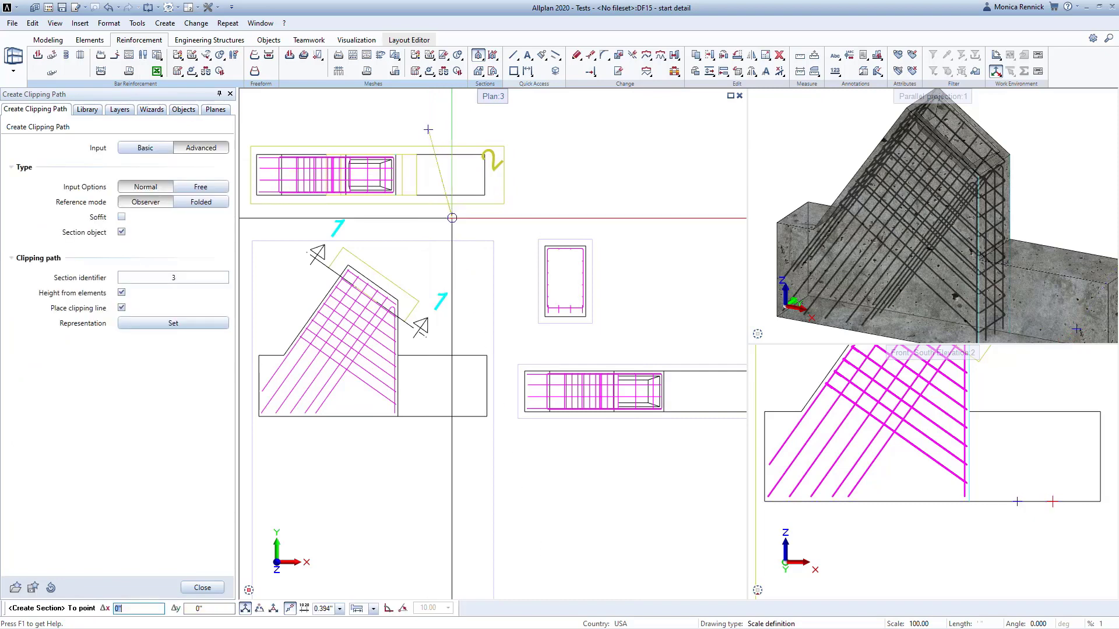
{"action": "left_click", "coordinate": [452, 218]}
{"action": "key", "text": "Escape"}
{"action": "left_click", "coordinate": [361, 169]}
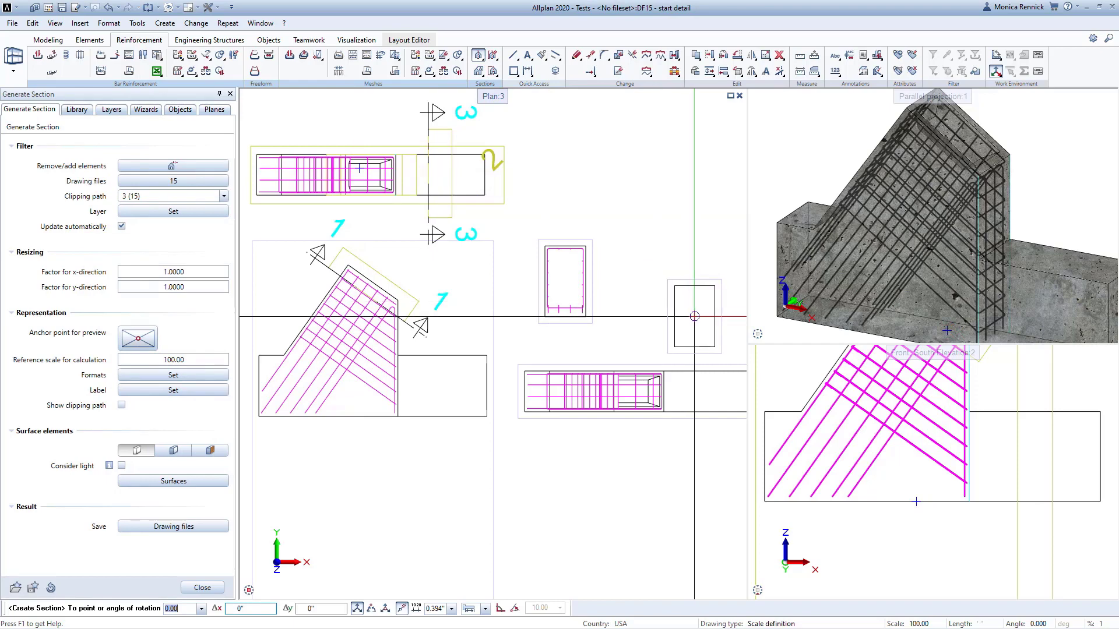
{"action": "left_click", "coordinate": [694, 307]}
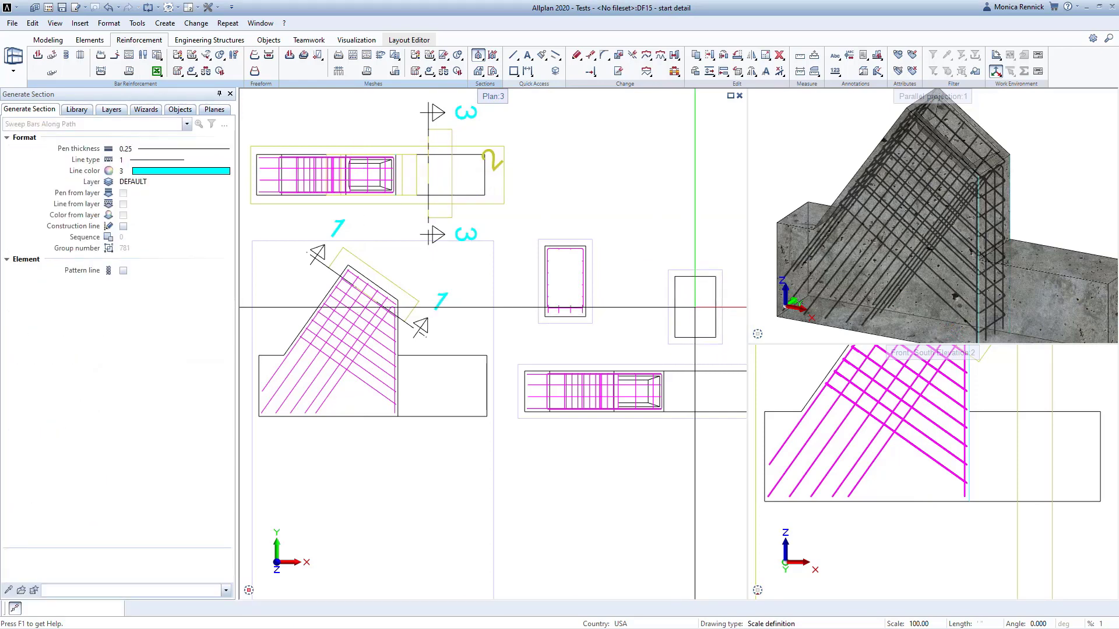
{"action": "key", "text": "Escape"}
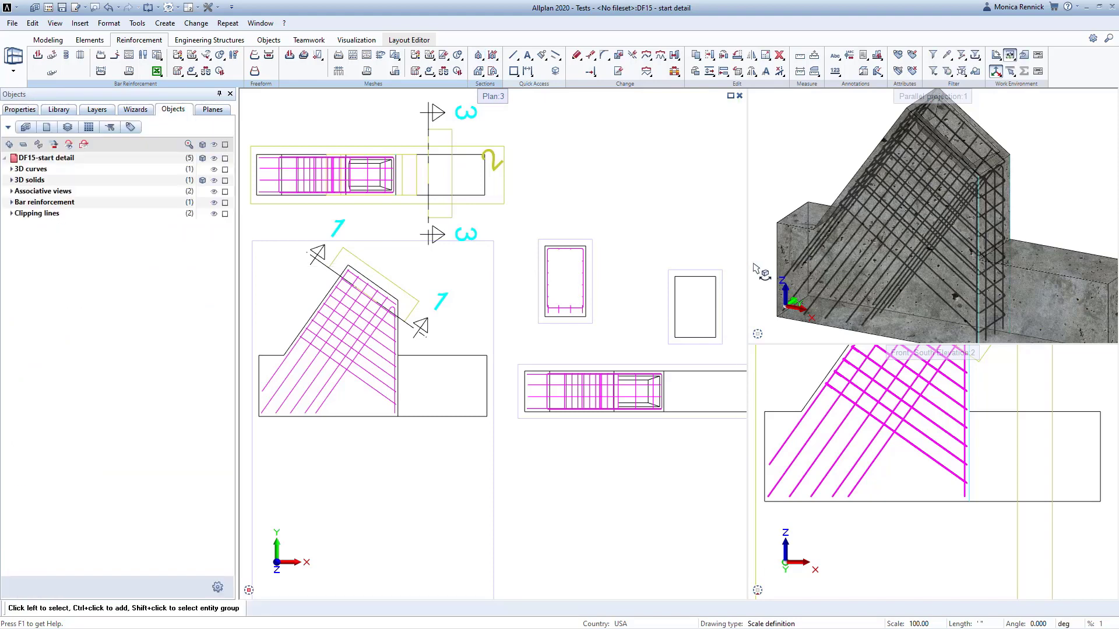
Step: Widen the plan viewport and create a closed #3 stirrup with 1 1/4" concrete cover inside section 3
{"action": "left_click_drag", "start_coordinate": [747, 263], "coordinate": [816, 263]}
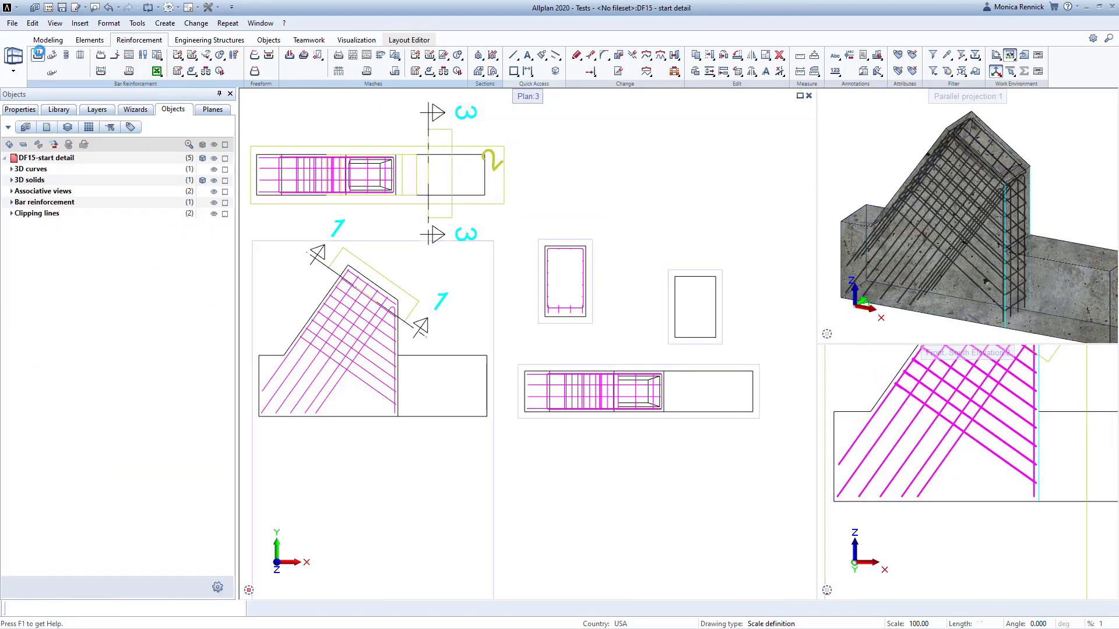
{"action": "left_click", "coordinate": [38, 54]}
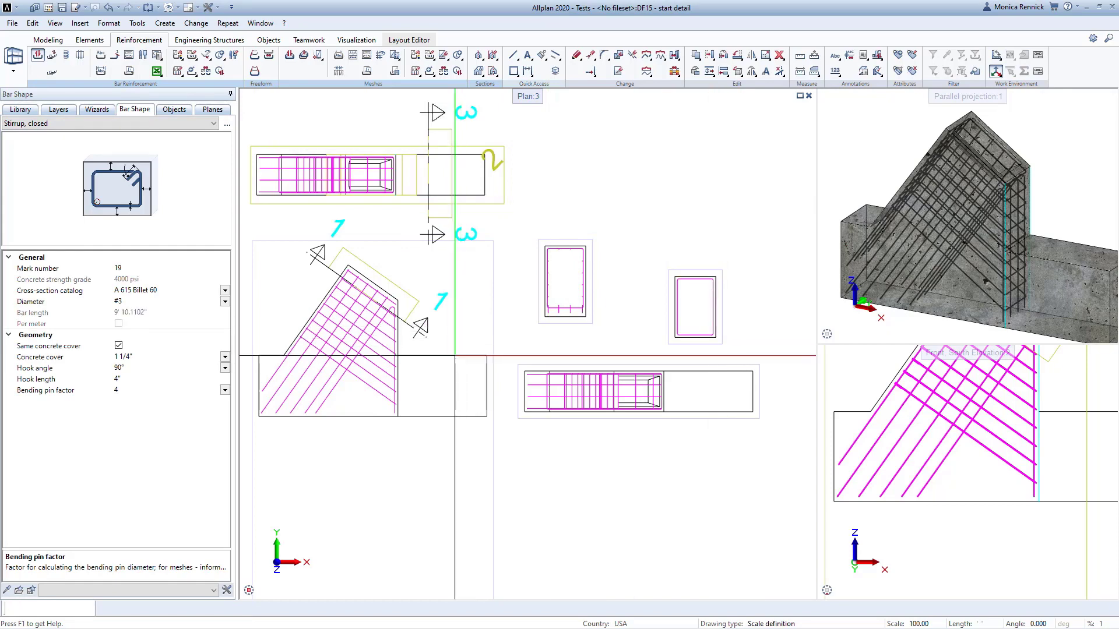
{"action": "key", "text": "Escape"}
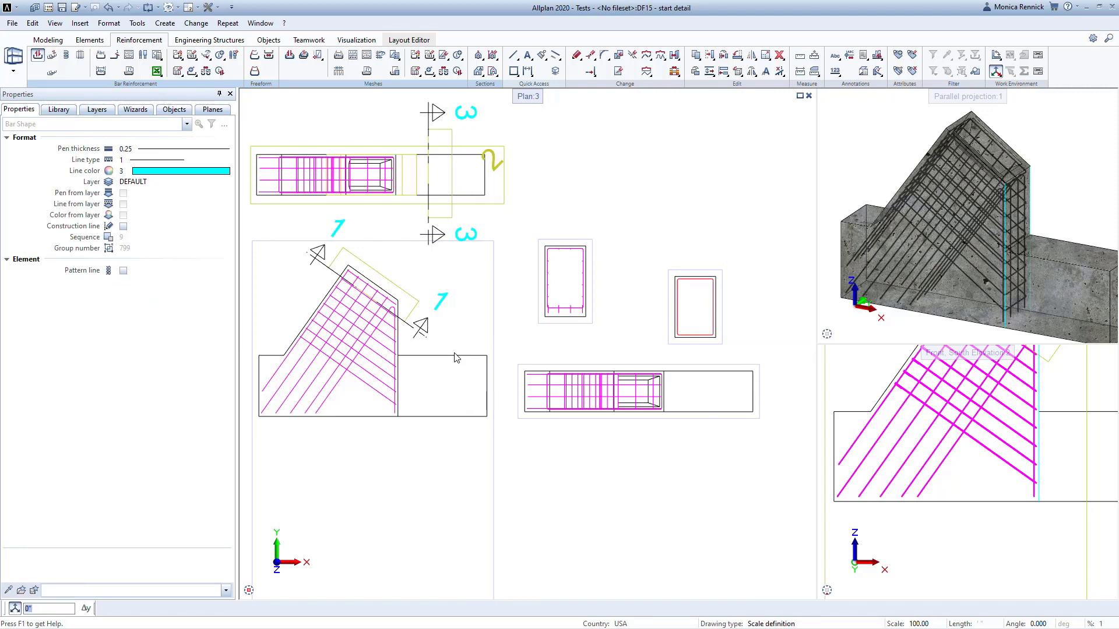
{"action": "key", "text": "Return"}
Step: Place the closed stirrup linearly along the whole base at 1' spacing with 1 3/8" concrete cover
{"action": "left_click", "coordinate": [306, 138]}
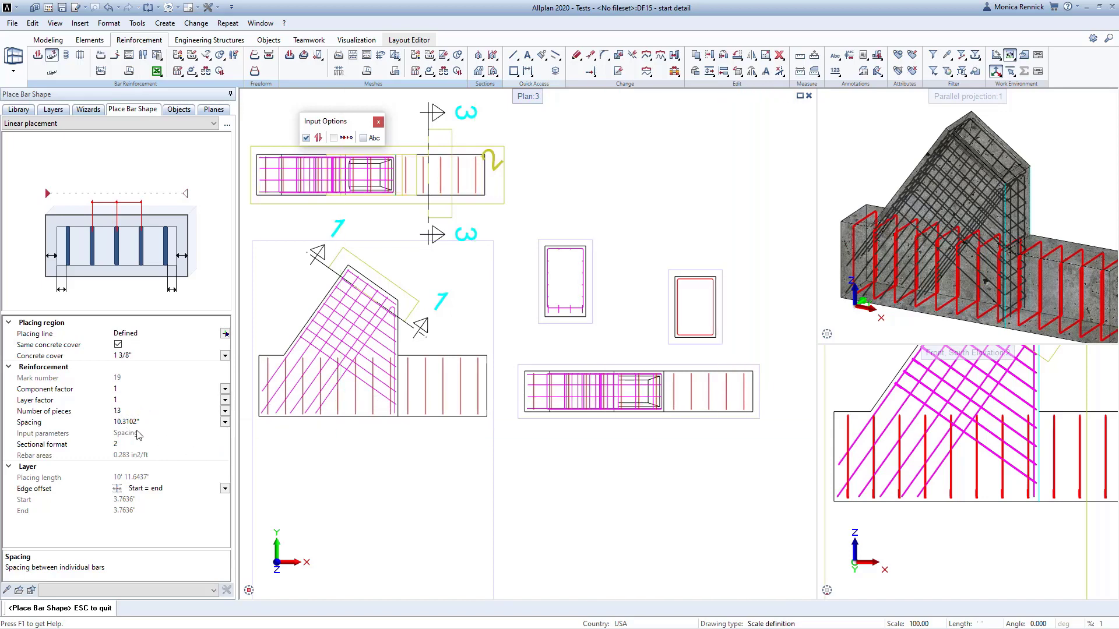
{"action": "left_click", "coordinate": [155, 422]}
{"action": "key", "text": "Return"}
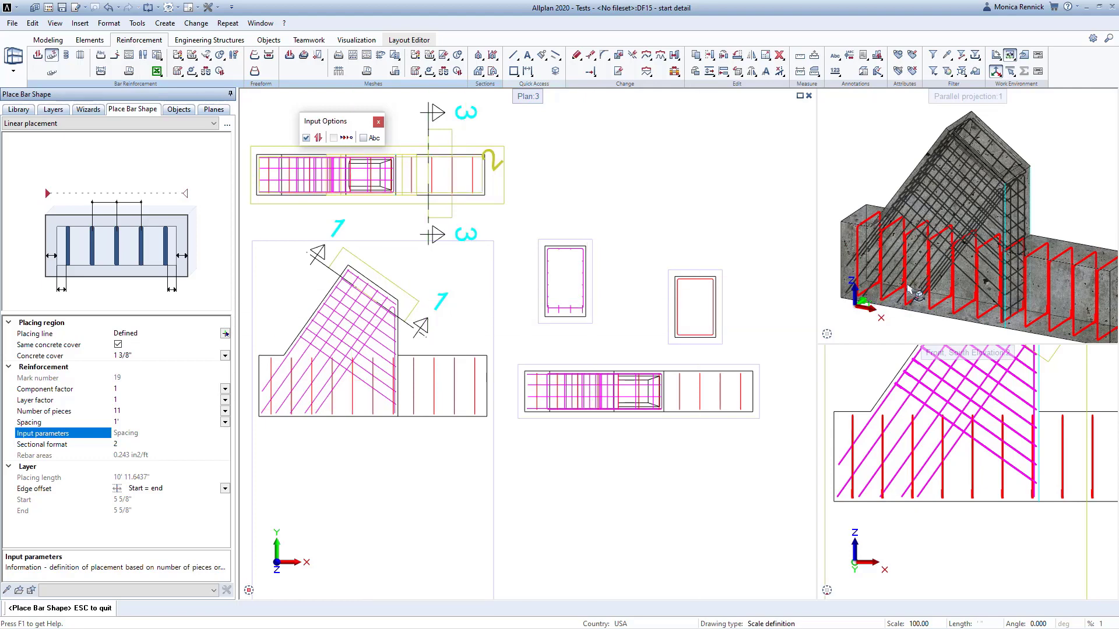
{"action": "middle_click_drag", "start_coordinate": [915, 302], "coordinate": [898, 252]}
{"action": "key", "text": "Escape"}
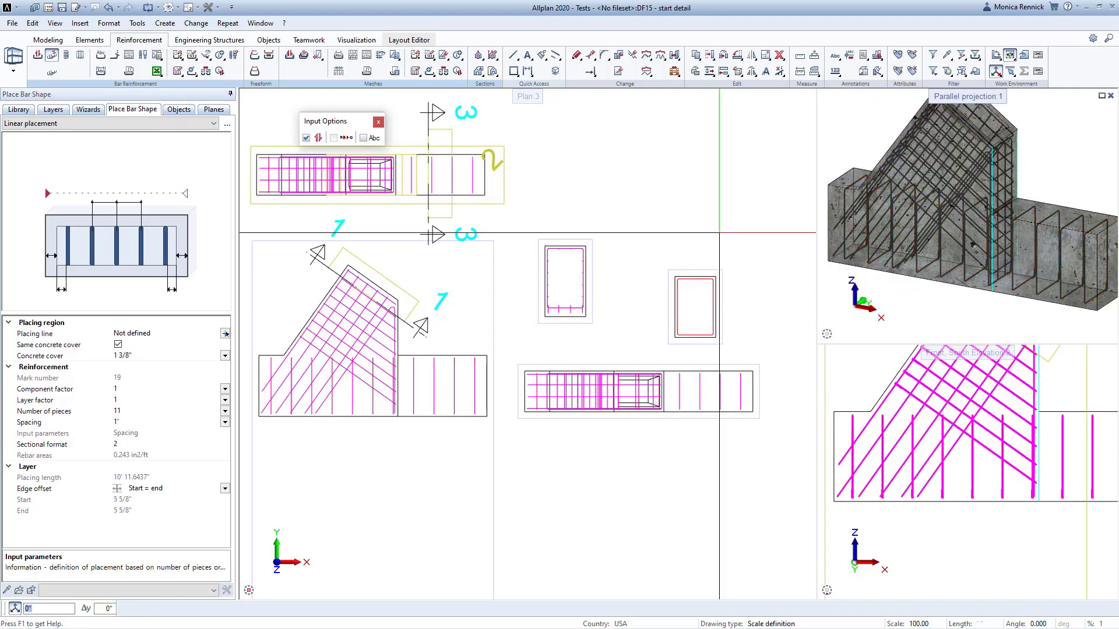
{"action": "left_click", "coordinate": [225, 333]}
{"action": "key", "text": "Escape"}
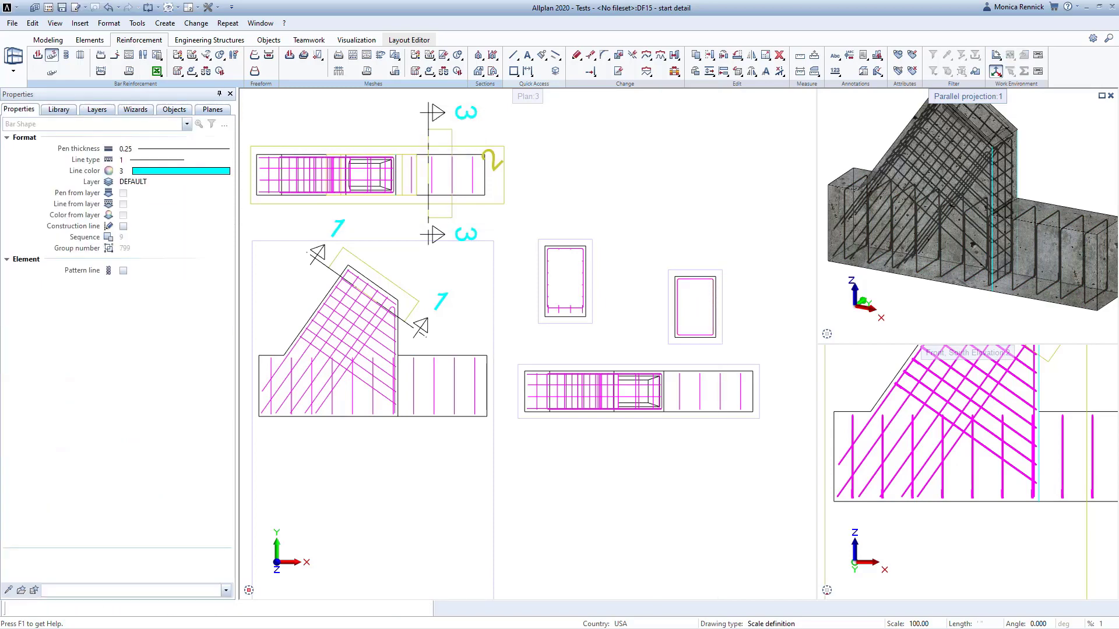
Step: Draw a U-shaped #3 freeform bar in section 2 along the base's lower edge and both ends, with 6" start and end covers
{"action": "key", "text": "Return"}
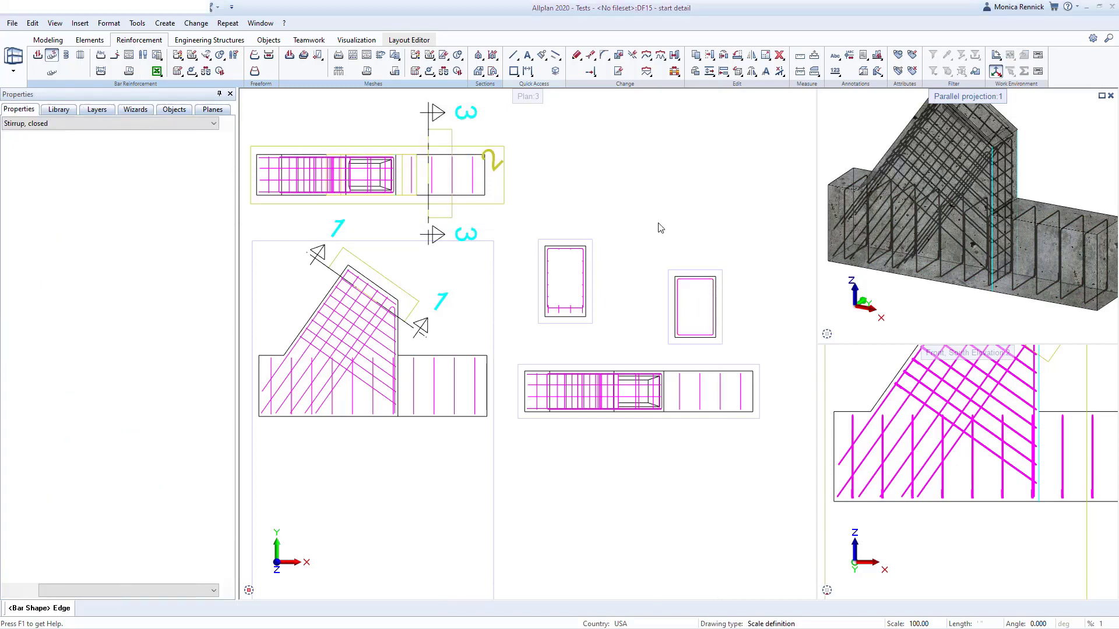
{"action": "left_click", "coordinate": [189, 124]}
{"action": "left_click", "coordinate": [181, 135]}
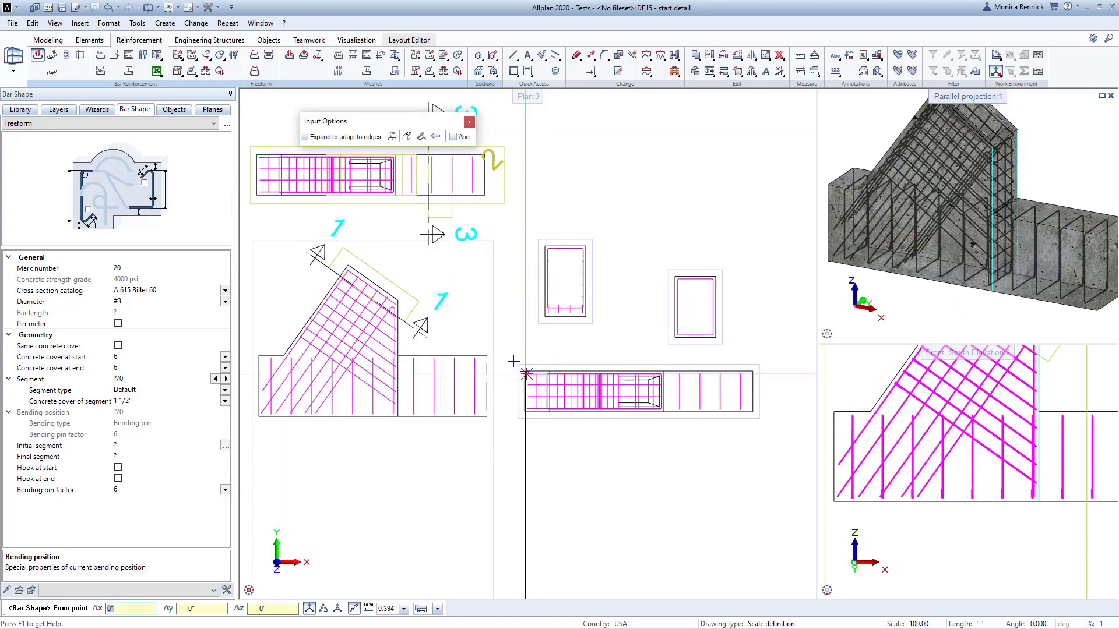
{"action": "left_click", "coordinate": [524, 369]}
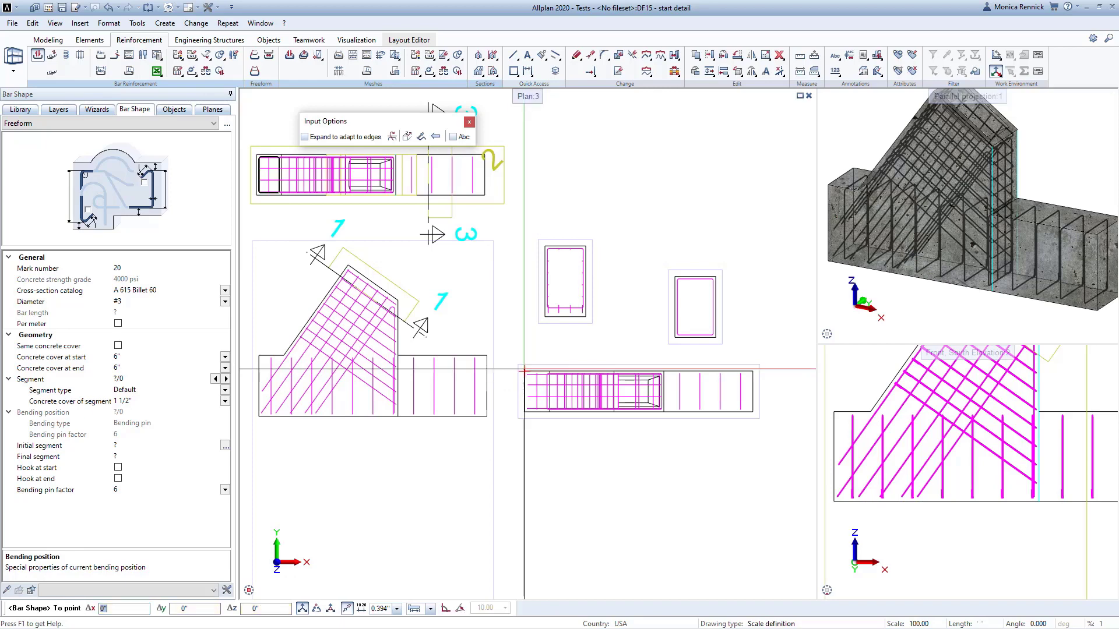
{"action": "left_click", "coordinate": [512, 401]}
{"action": "left_click", "coordinate": [752, 412]}
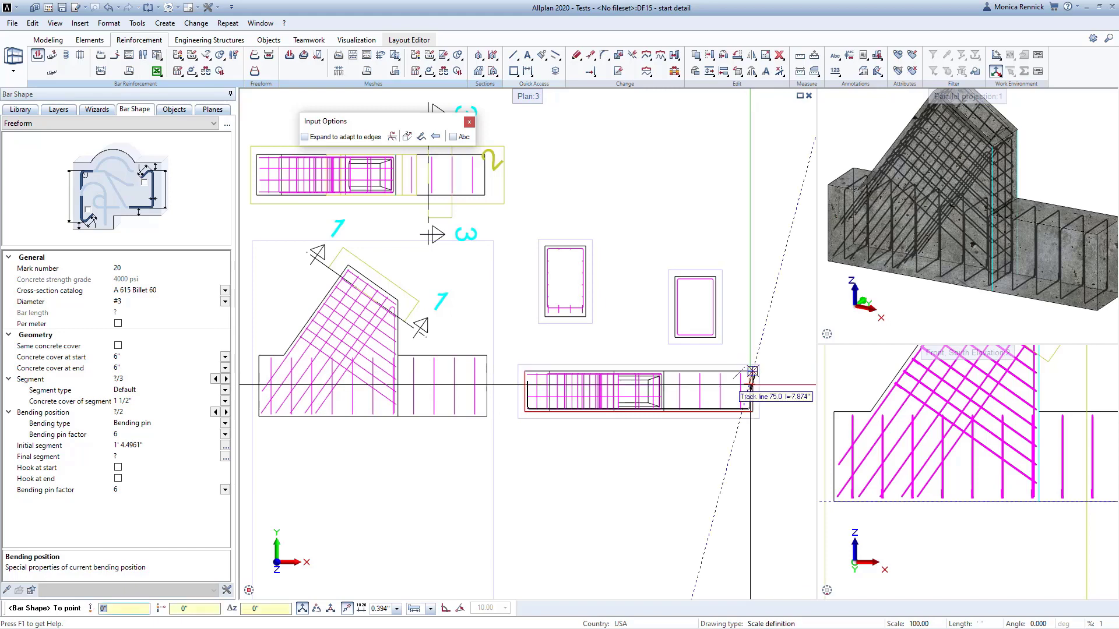
{"action": "left_click", "coordinate": [752, 371]}
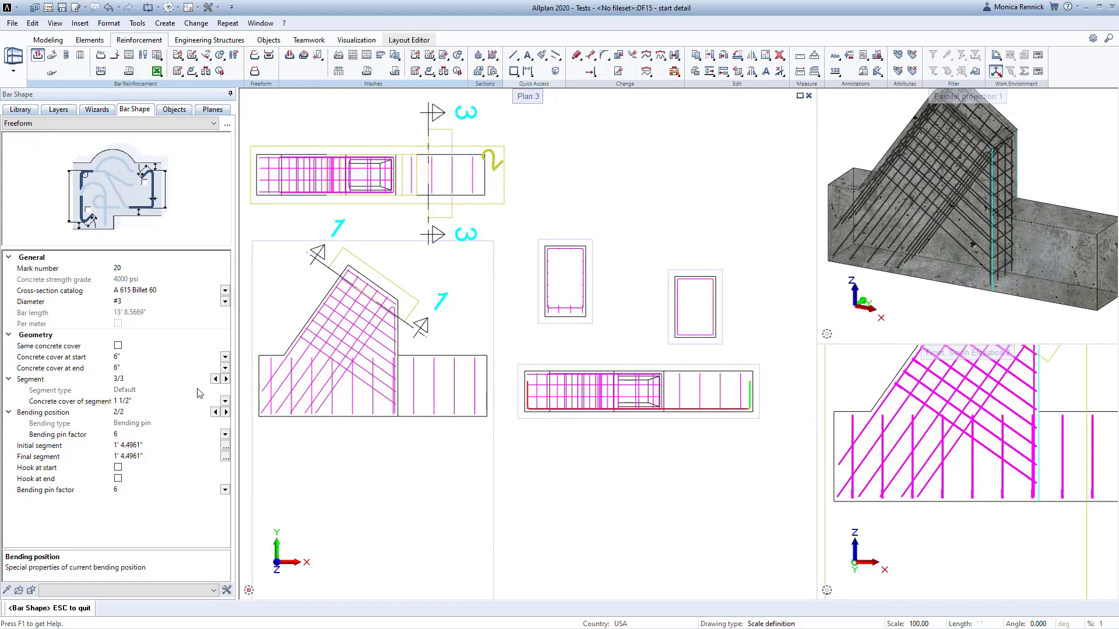
Step: Set the concrete cover of the freeform bar's long middle segment to 2" and finish the shape
{"action": "left_click", "coordinate": [215, 379]}
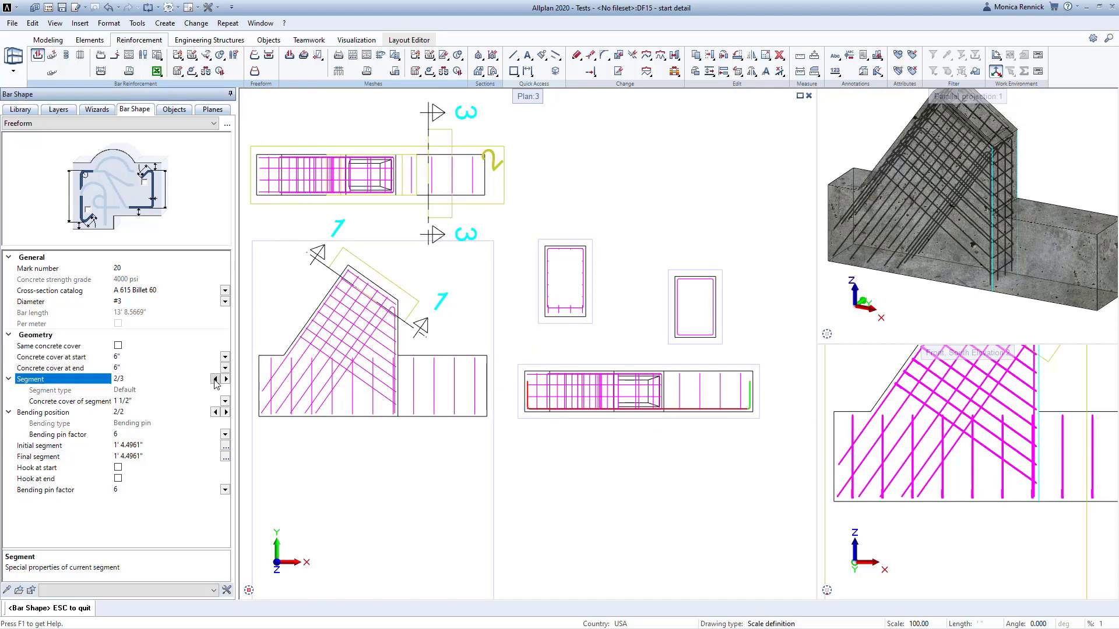
{"action": "left_click", "coordinate": [144, 402]}
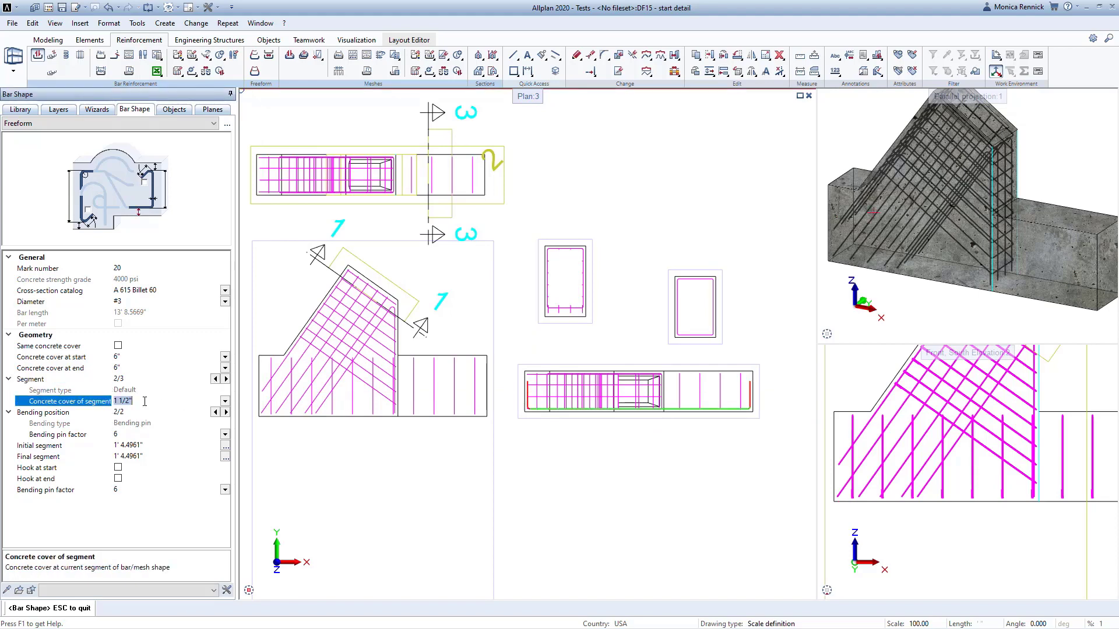
{"action": "type", "text": "2\""}
{"action": "key", "text": "Return"}
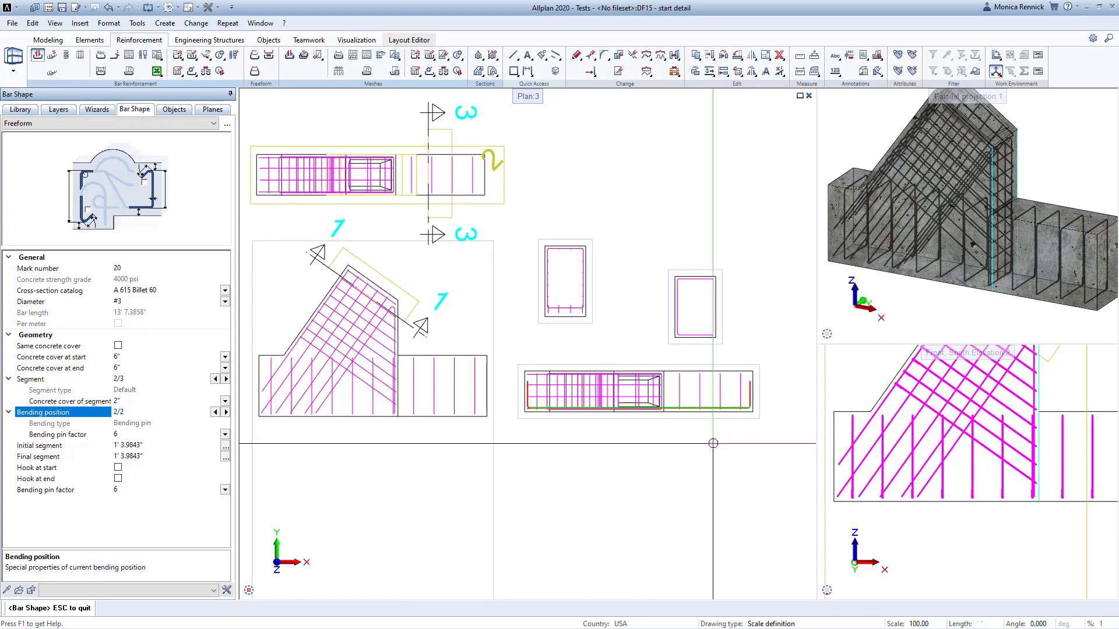
{"action": "key", "text": "Escape"}
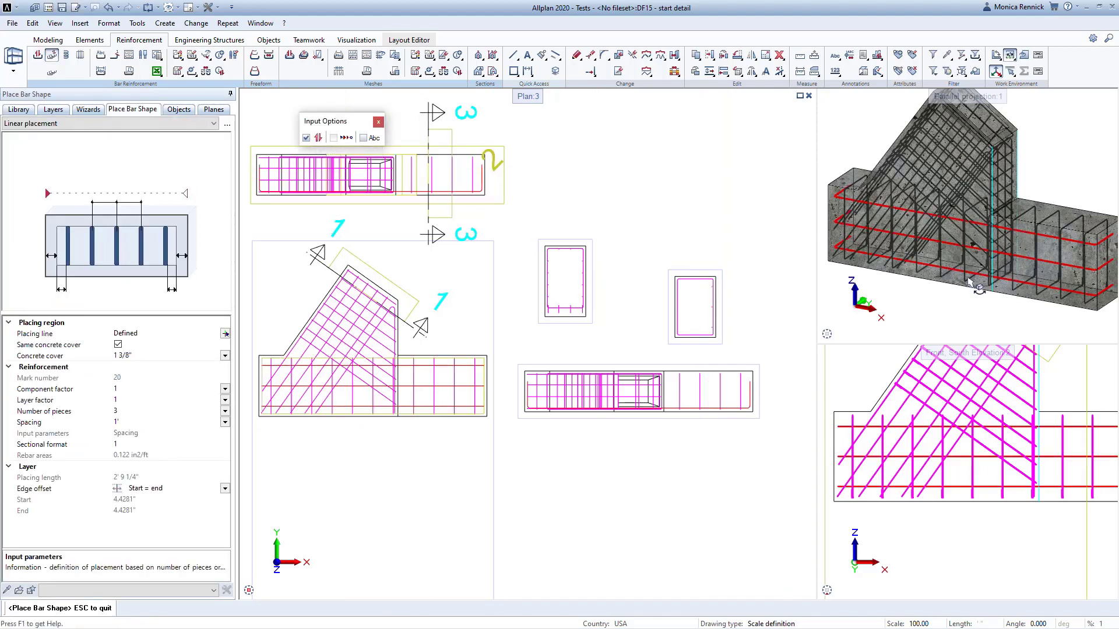
Step: Place four pieces of the U-shaped bar linearly over the base's height with 1 3/8" concrete cover
{"action": "left_click", "coordinate": [128, 422]}
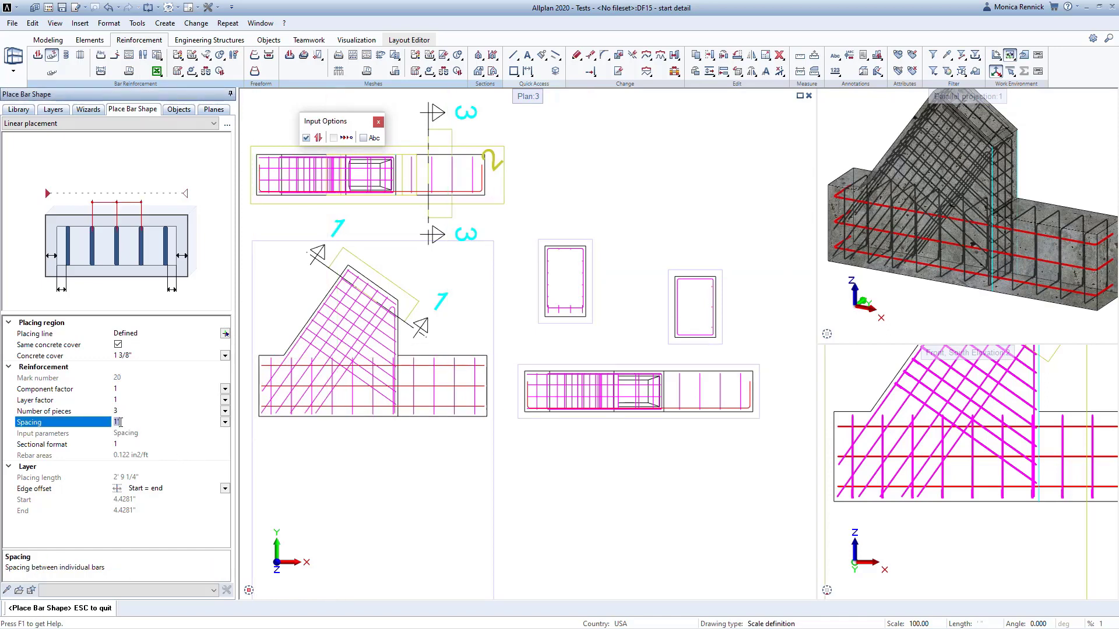
{"action": "left_click", "coordinate": [123, 411]}
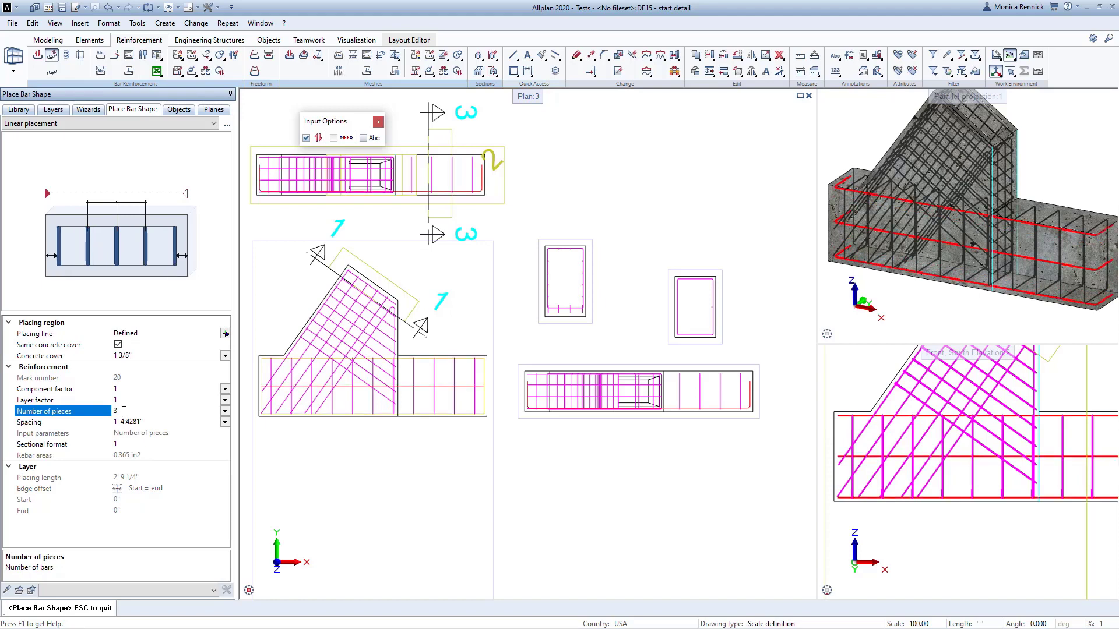
{"action": "type", "text": "4"}
{"action": "key", "text": "Tab"}
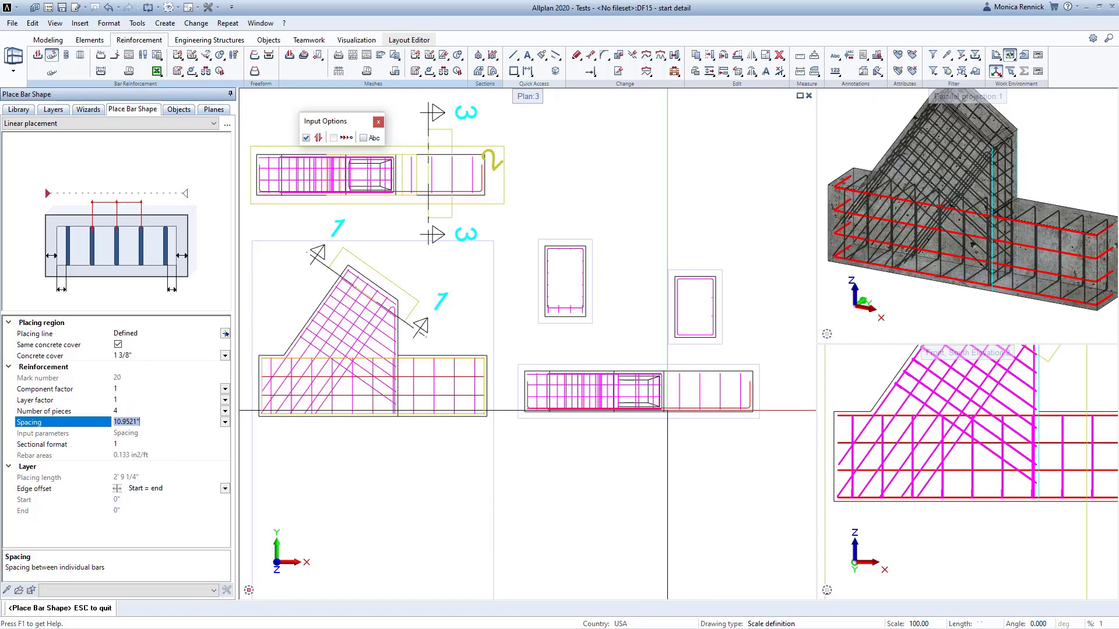
{"action": "key", "text": "Escape"}
{"action": "left_click", "coordinate": [224, 333]}
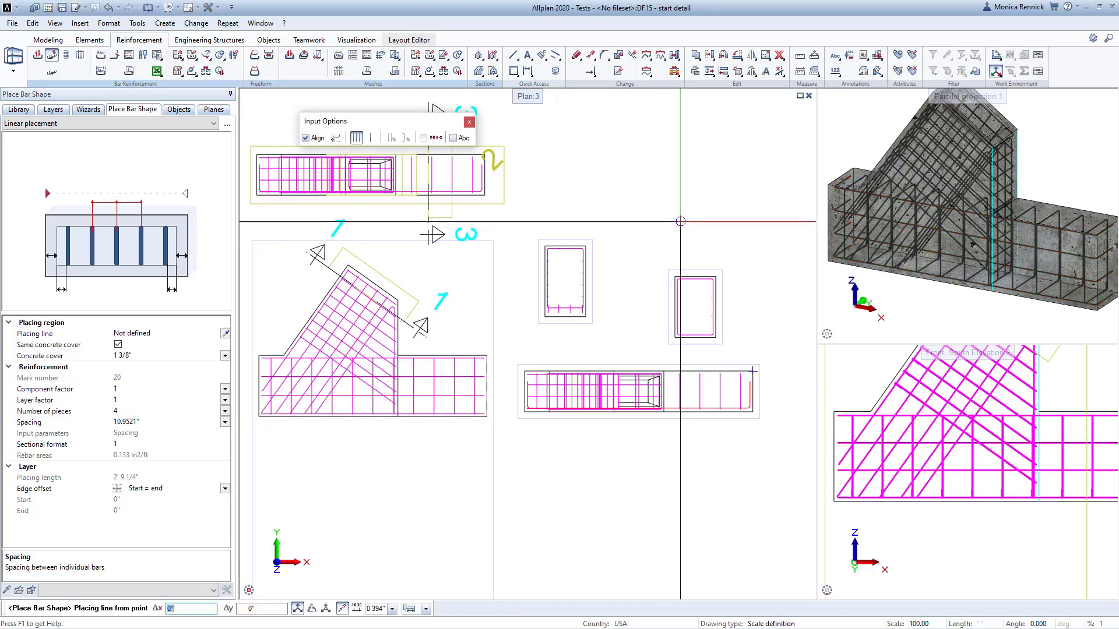
{"action": "key", "text": "Escape"}
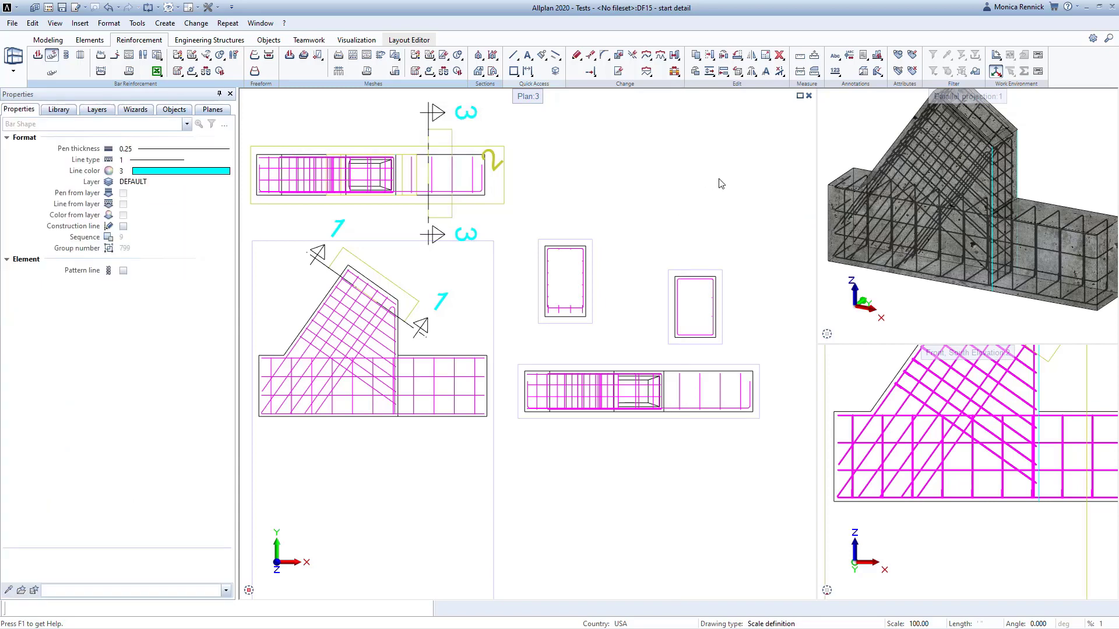
Step: Copy and mirror the U-shaped bars in section 2 about the base's lengthwise centre axis
{"action": "key", "text": "Return"}
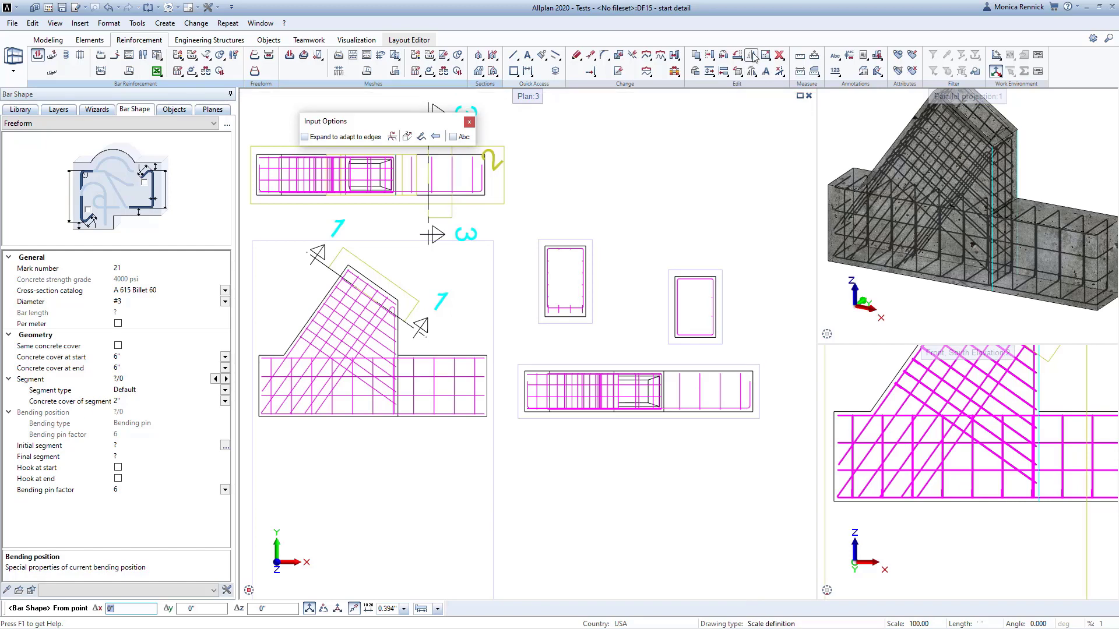
{"action": "mouse_move", "coordinate": [754, 55]}
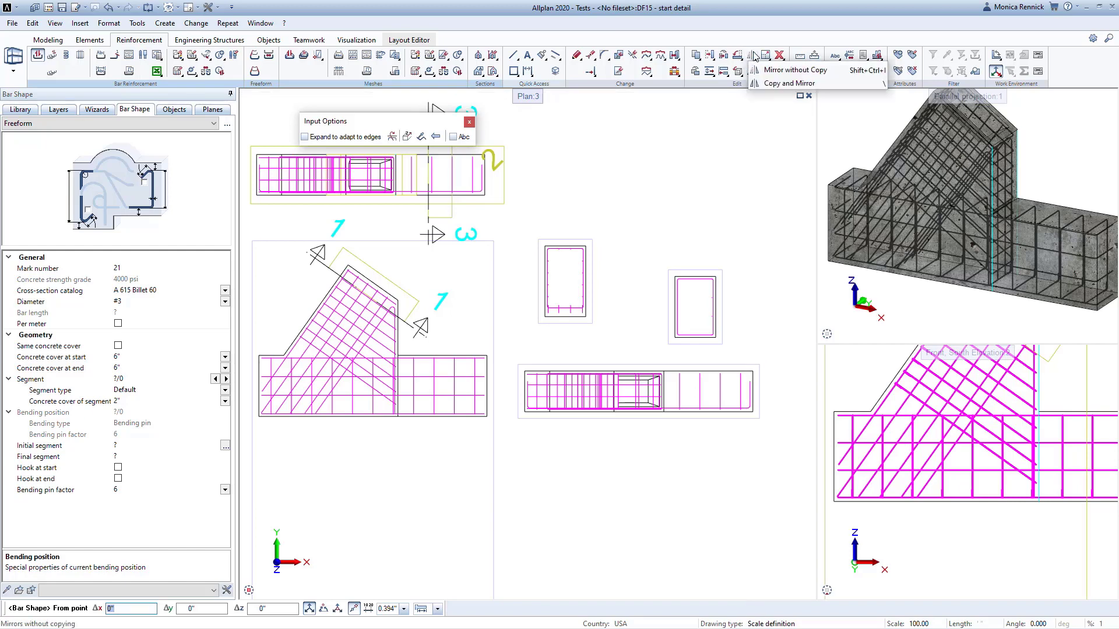
{"action": "left_click", "coordinate": [805, 83]}
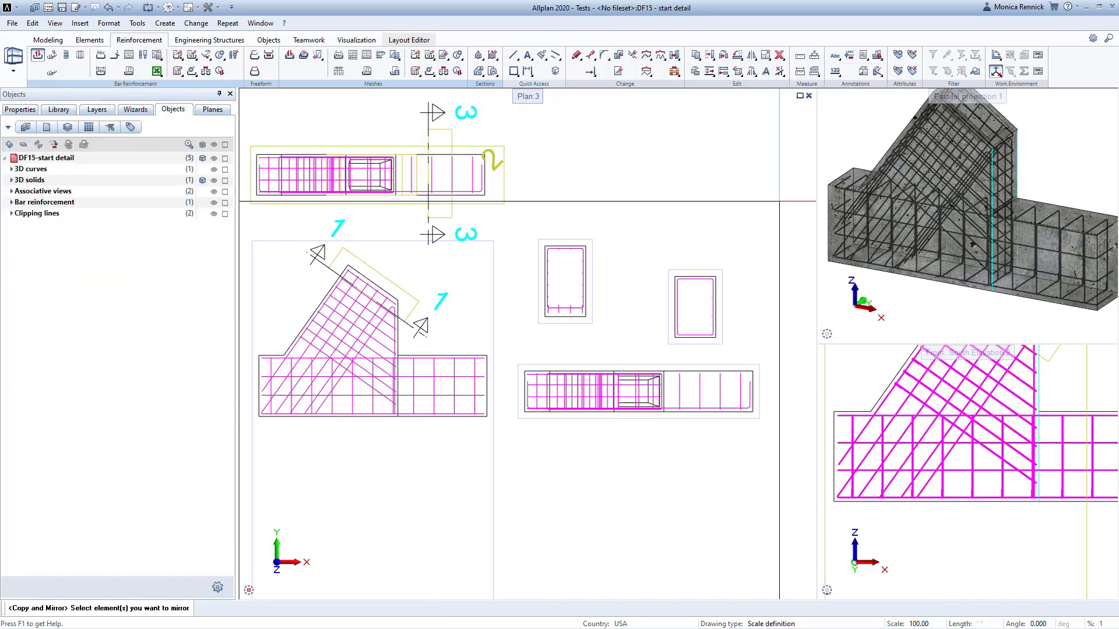
{"action": "scroll", "coordinate": [750, 376], "scroll_direction": "up", "scroll_amount": 6}
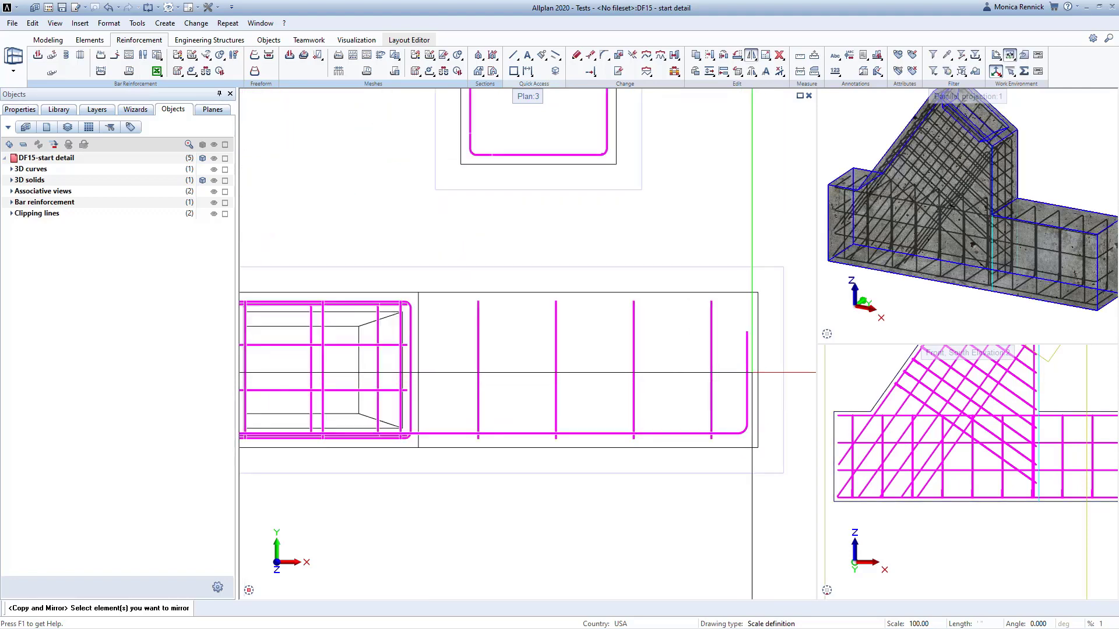
{"action": "left_click", "coordinate": [748, 376]}
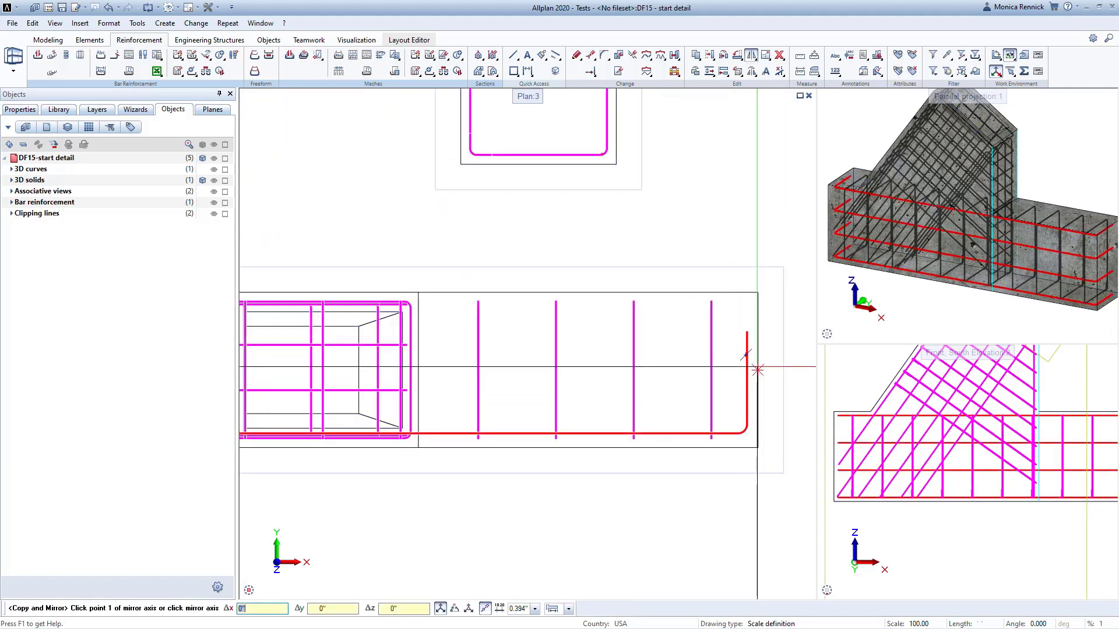
{"action": "left_click", "coordinate": [758, 370]}
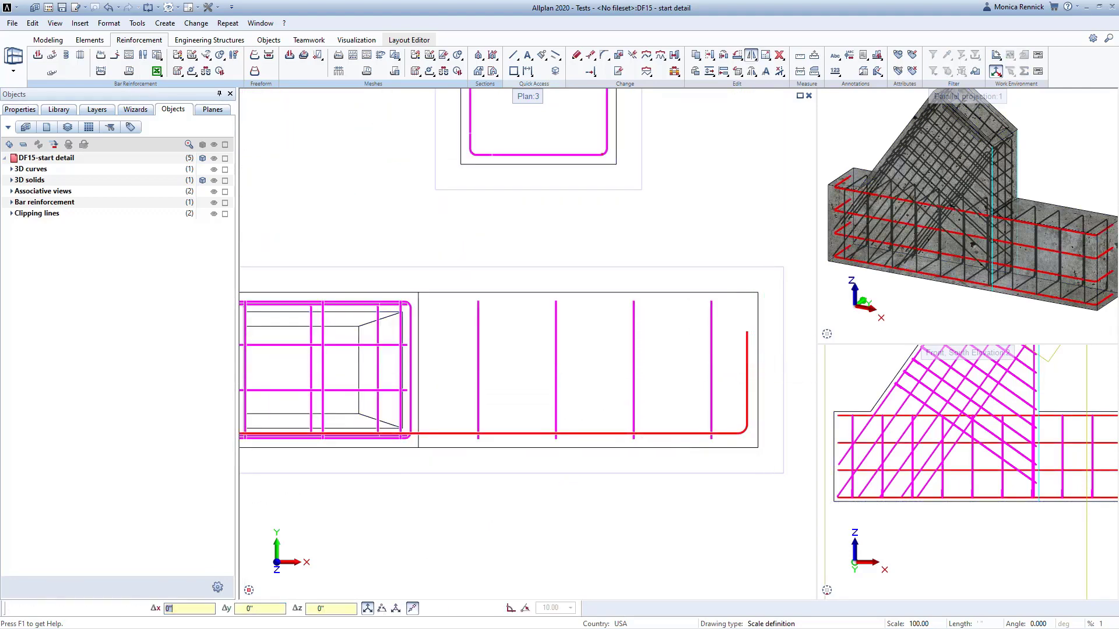
{"action": "left_click", "coordinate": [770, 369]}
Step: Examine the U-shaped bars on both faces of the base in the 3D view and recentre the plan view
{"action": "scroll", "coordinate": [675, 366], "scroll_direction": "down", "scroll_amount": 5}
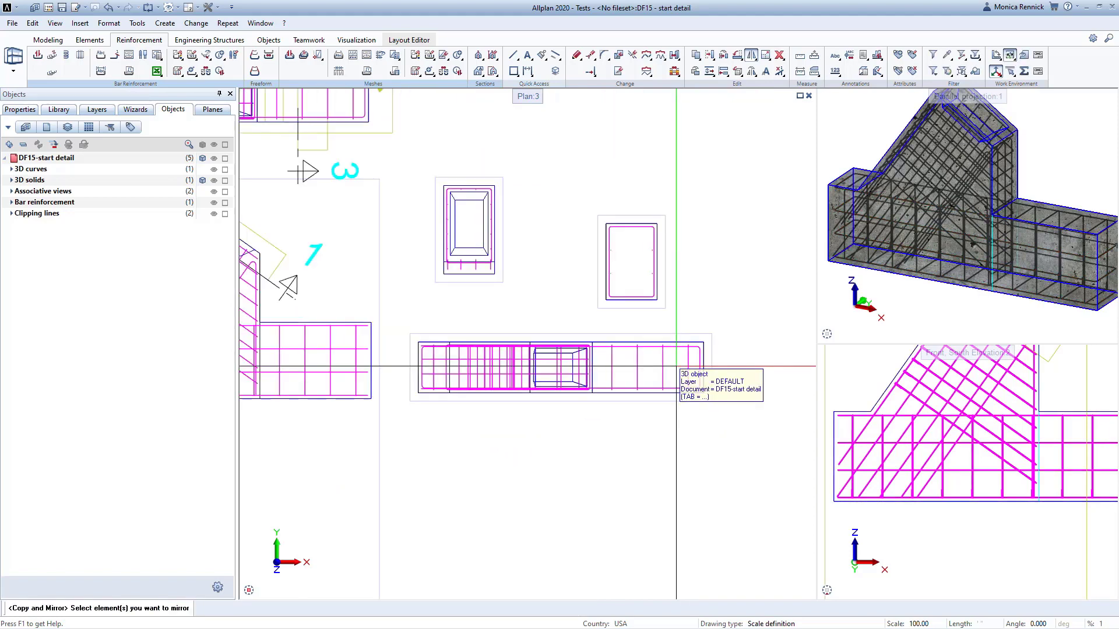
{"action": "left_click_drag", "start_coordinate": [1043, 272], "coordinate": [864, 259], "text": "ctrl"}
{"action": "middle_click_drag", "start_coordinate": [984, 270], "coordinate": [1012, 260], "text": "shift"}
{"action": "scroll", "coordinate": [1013, 259], "scroll_direction": "down", "scroll_amount": 1}
{"action": "key", "text": "Escape"}
{"action": "scroll", "coordinate": [573, 318], "scroll_direction": "down", "scroll_amount": 2}
{"action": "middle_click_drag", "start_coordinate": [550, 323], "coordinate": [606, 332]}
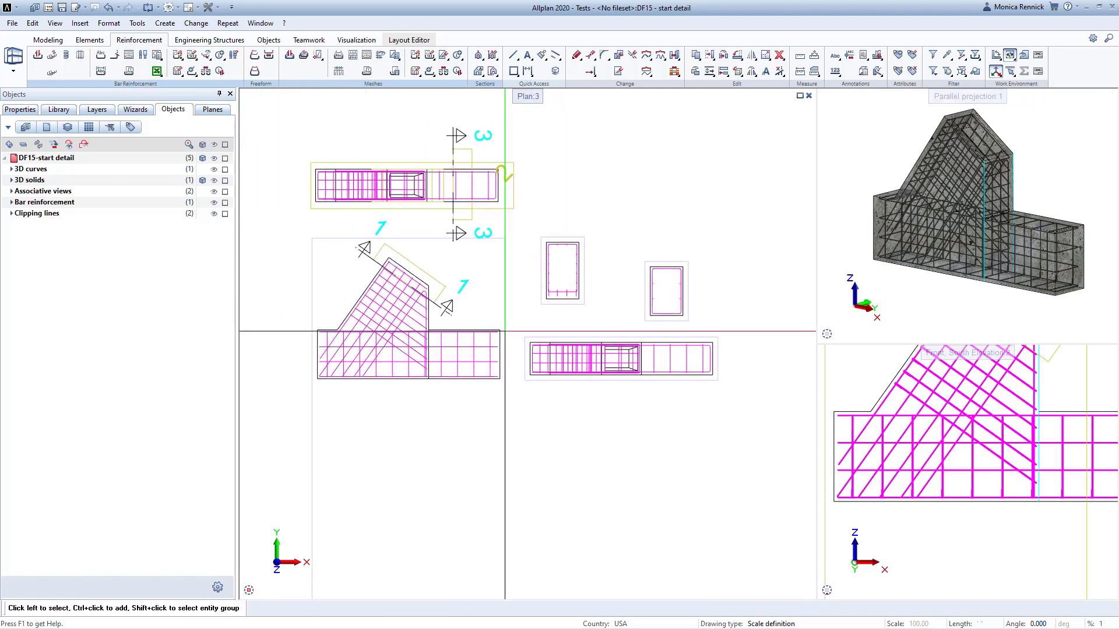
Step: Choose the straight bar shape and enable expansion to adapt to edges
{"action": "left_click", "coordinate": [38, 56]}
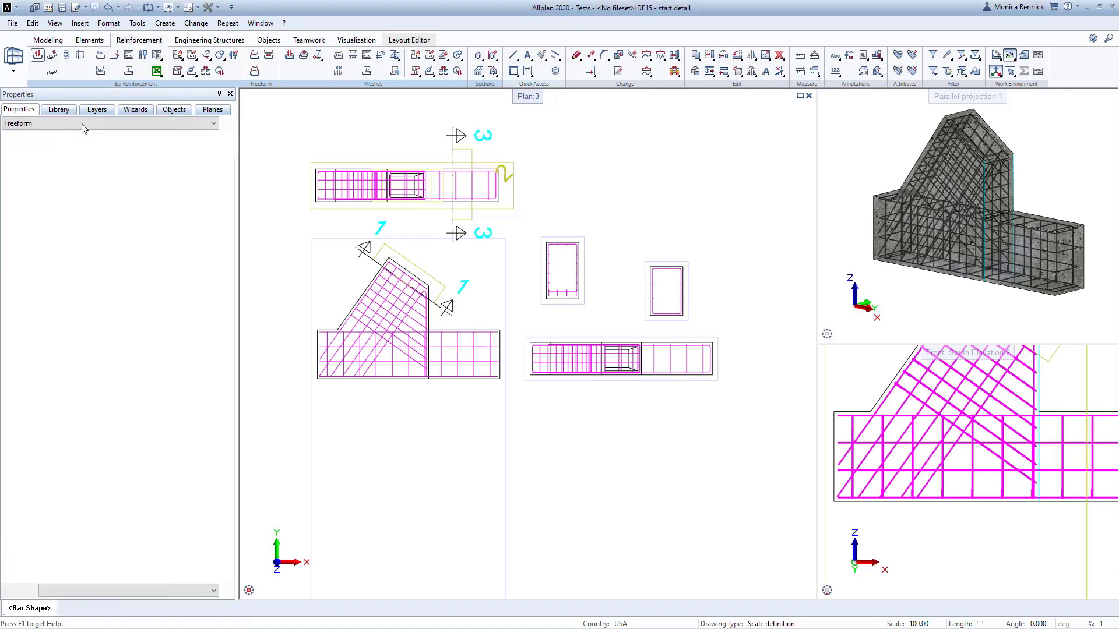
{"action": "left_click", "coordinate": [86, 127]}
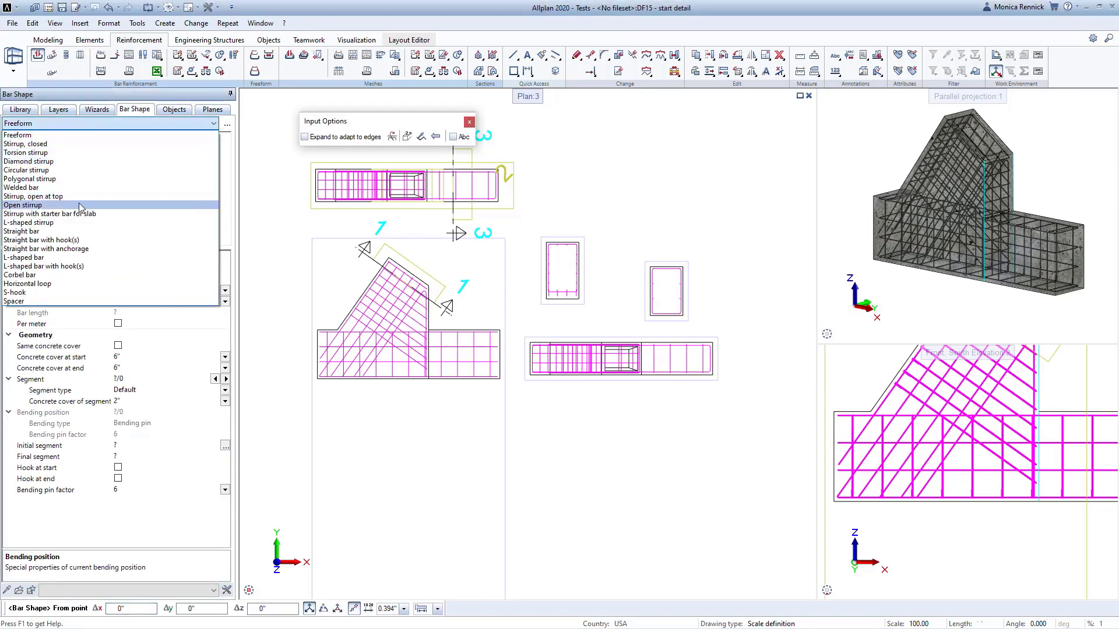
{"action": "left_click", "coordinate": [79, 232]}
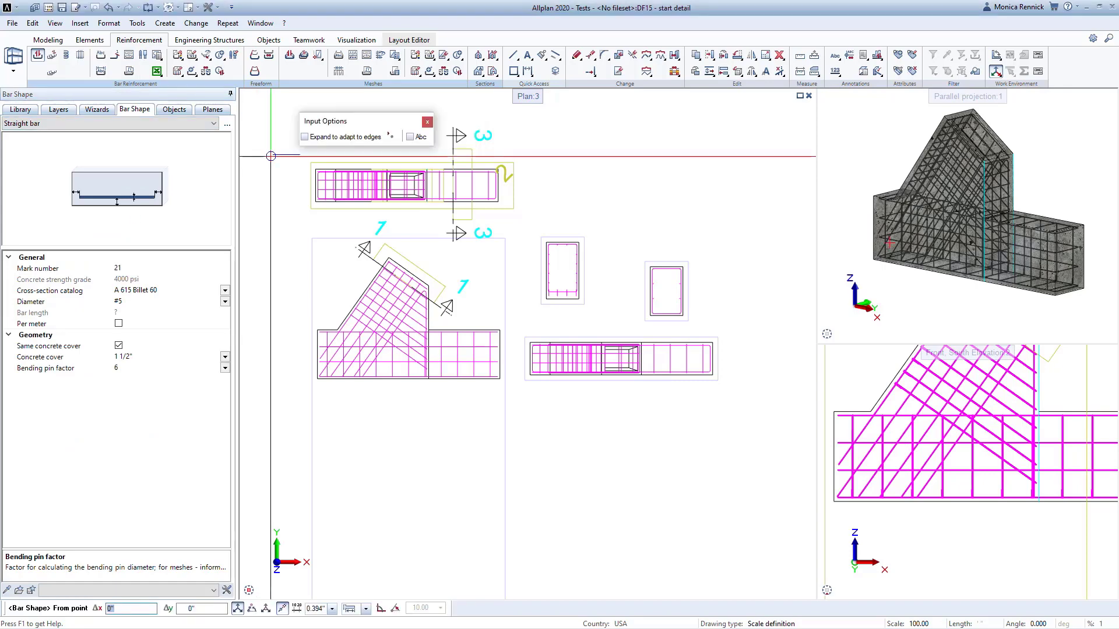
{"action": "left_click", "coordinate": [304, 138]}
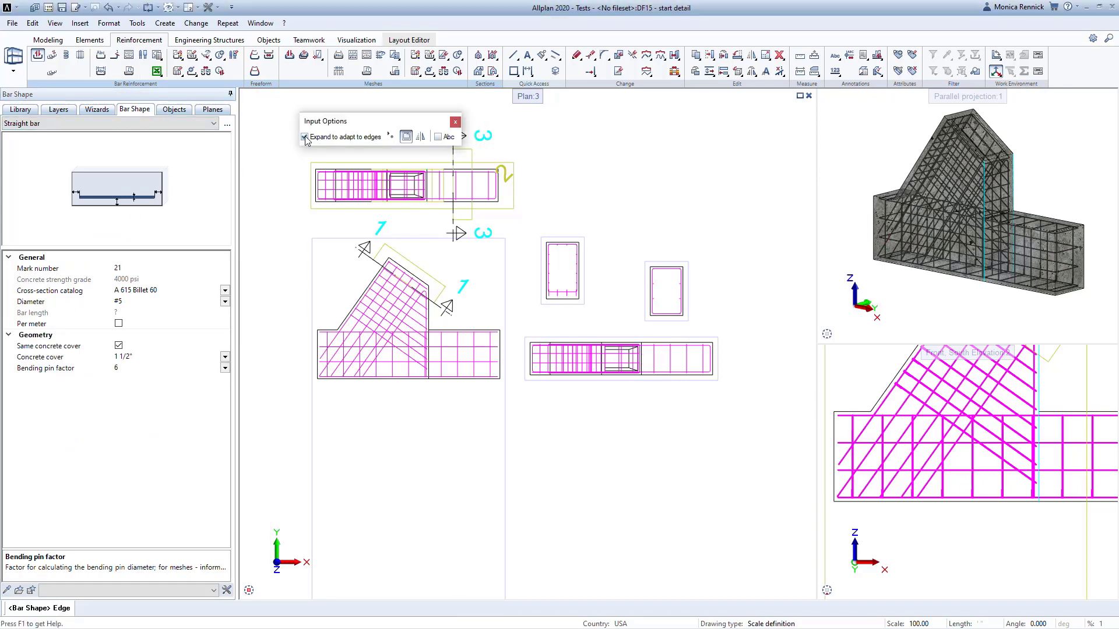
{"action": "scroll", "coordinate": [417, 363], "scroll_direction": "up", "scroll_amount": 3}
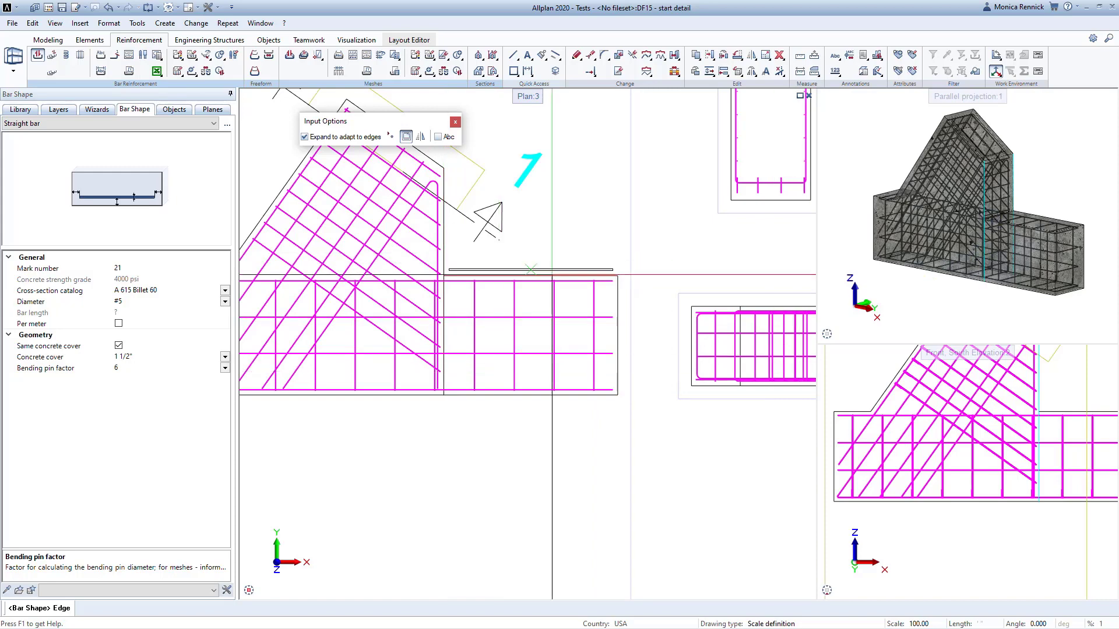
{"action": "key", "text": "Escape"}
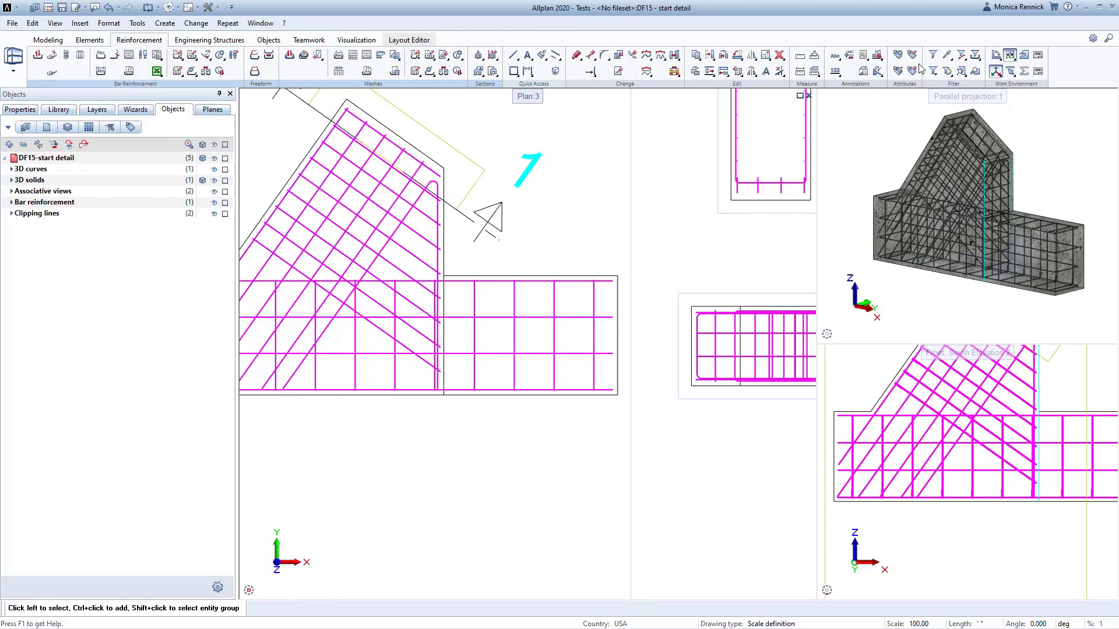
Step: Filter the selection by line color 3 and delete the cyan 3D curve at the leg's vertical face
{"action": "left_click", "coordinate": [947, 75]}
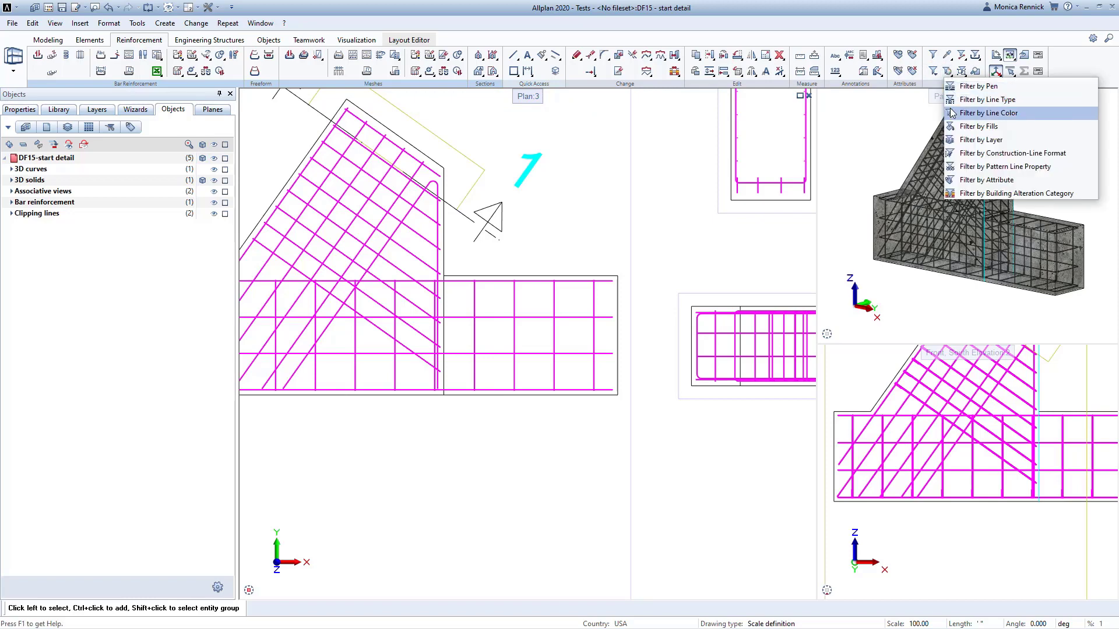
{"action": "left_click", "coordinate": [1015, 113]}
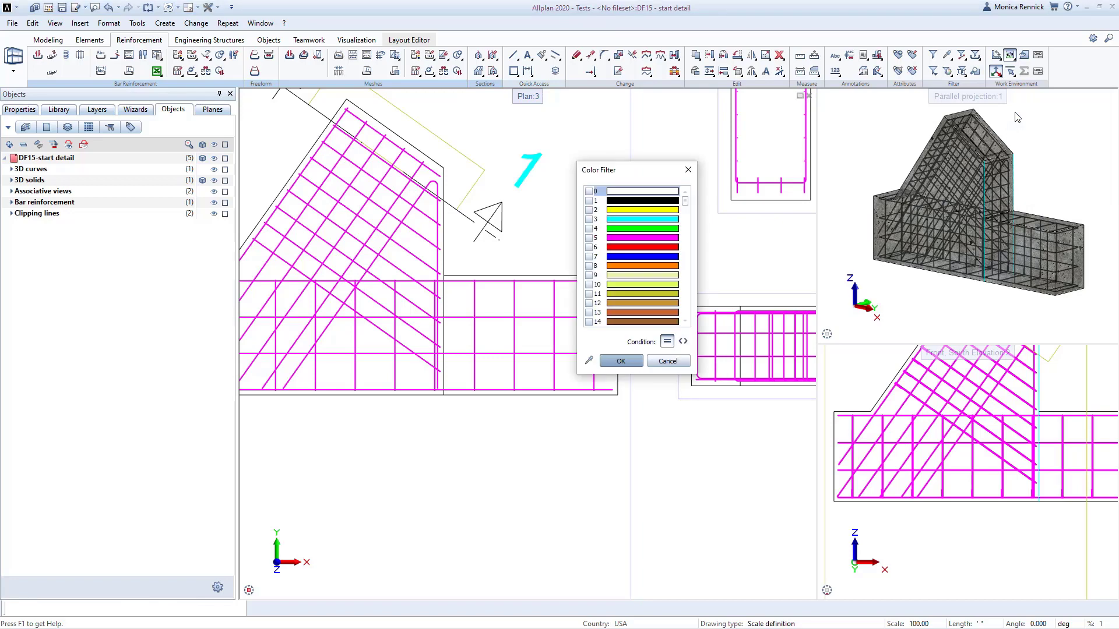
{"action": "left_click", "coordinate": [589, 219]}
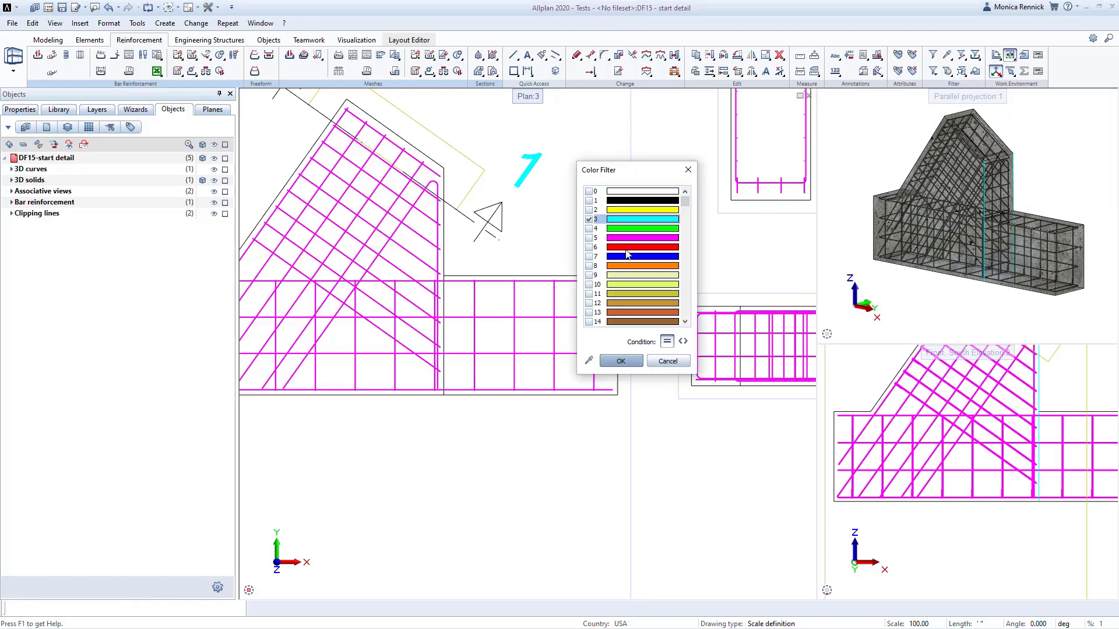
{"action": "left_click", "coordinate": [620, 361]}
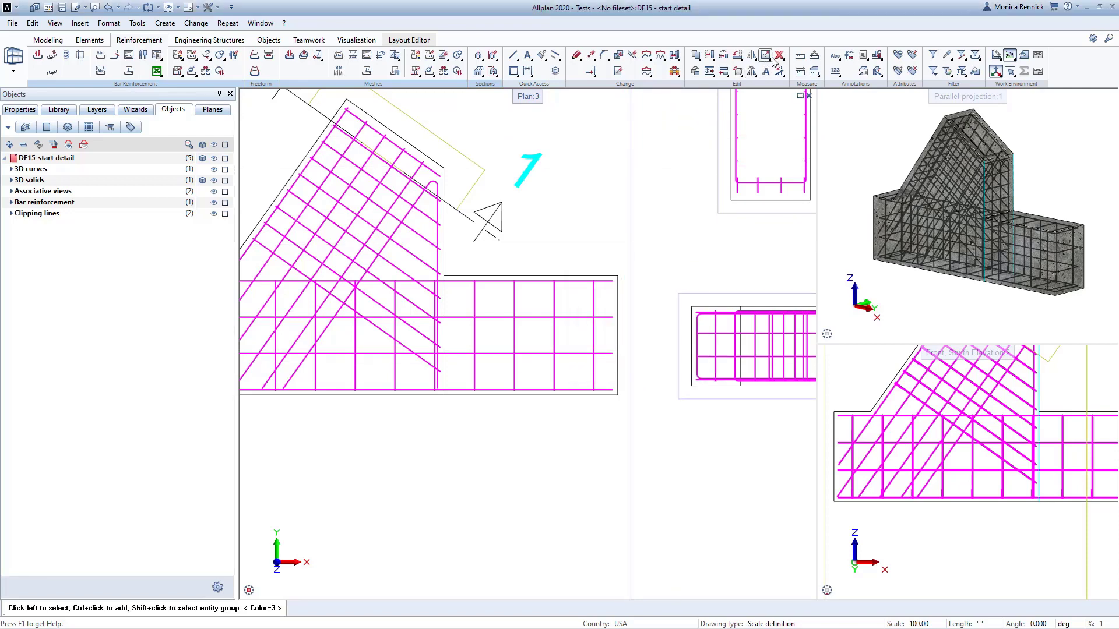
{"action": "left_click", "coordinate": [867, 335]}
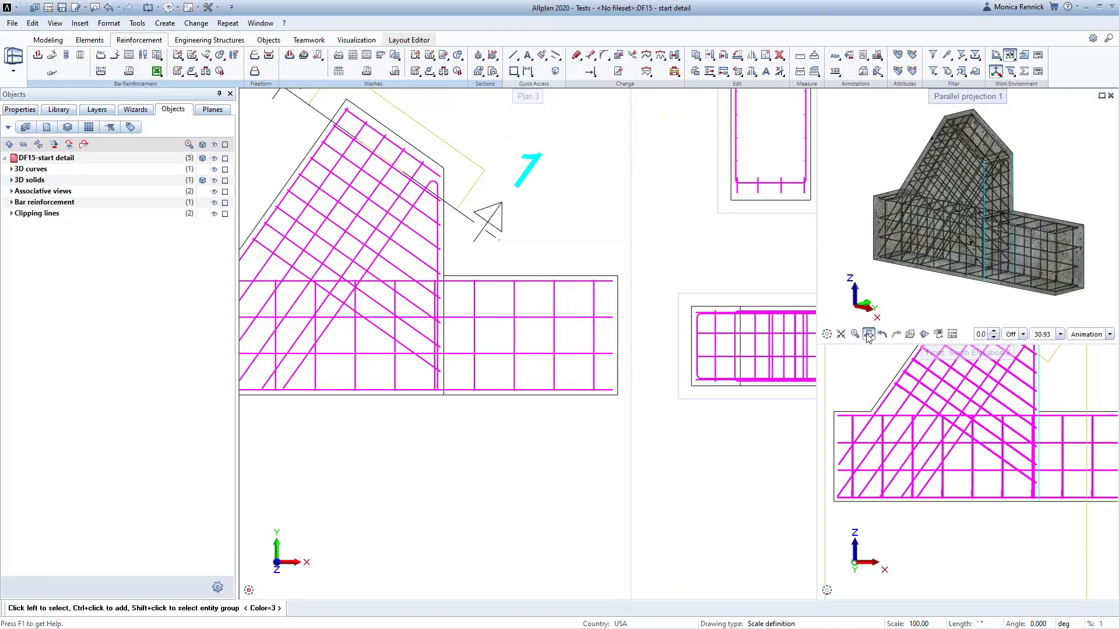
{"action": "left_click_drag", "start_coordinate": [874, 119], "coordinate": [1040, 308]}
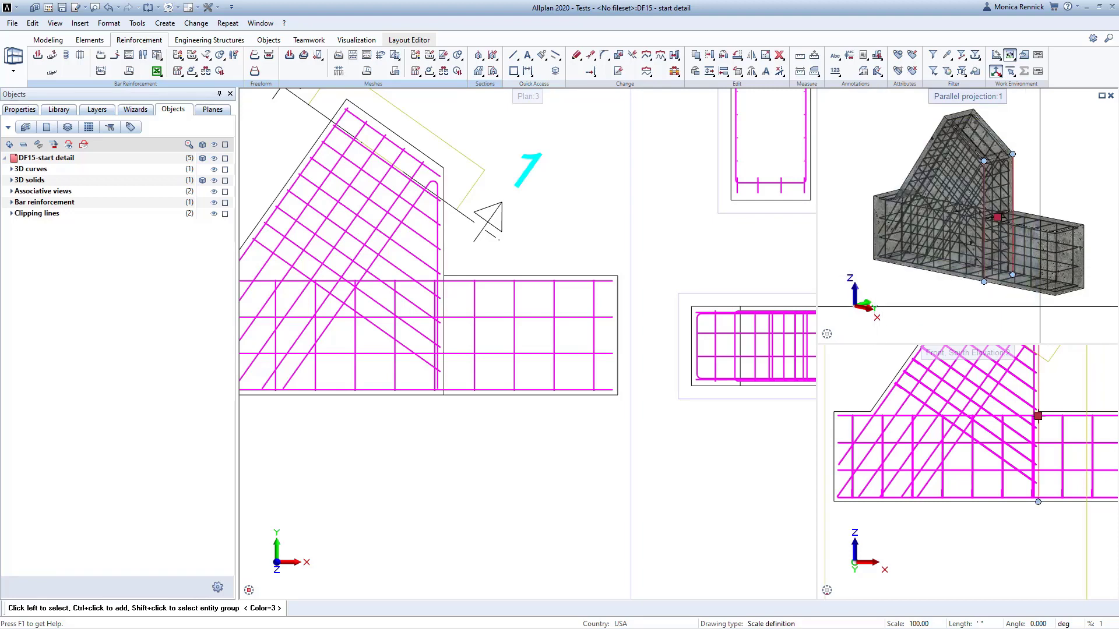
{"action": "key", "text": "Delete"}
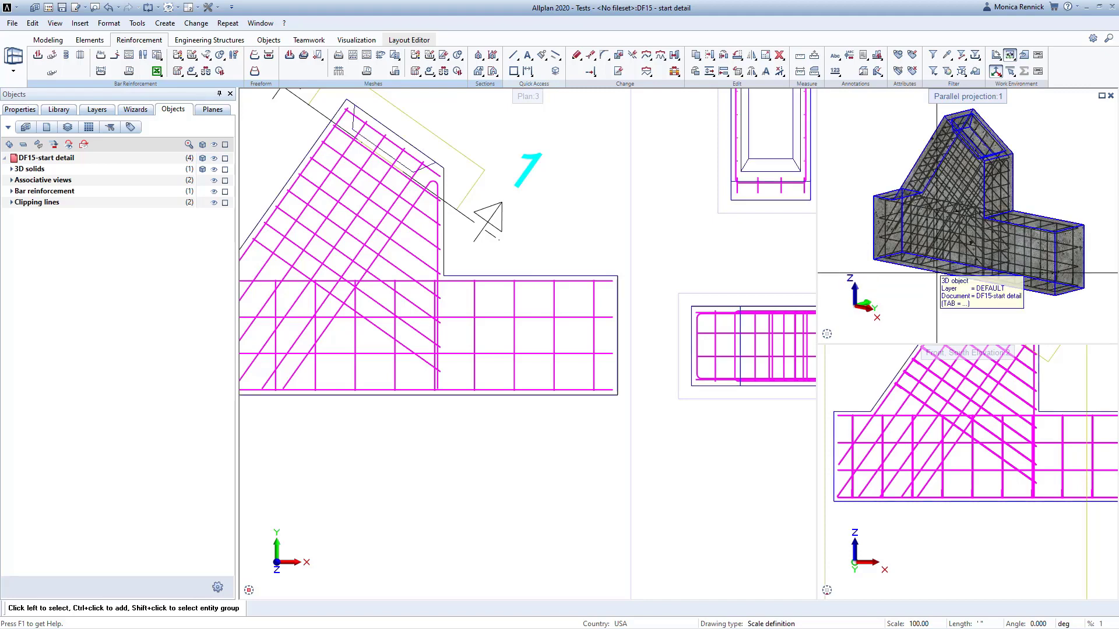
Step: Define a #5 straight bar along the base's bottom edge in the elevation with 2" concrete cover
{"action": "scroll", "coordinate": [632, 254], "scroll_direction": "down", "scroll_amount": 3}
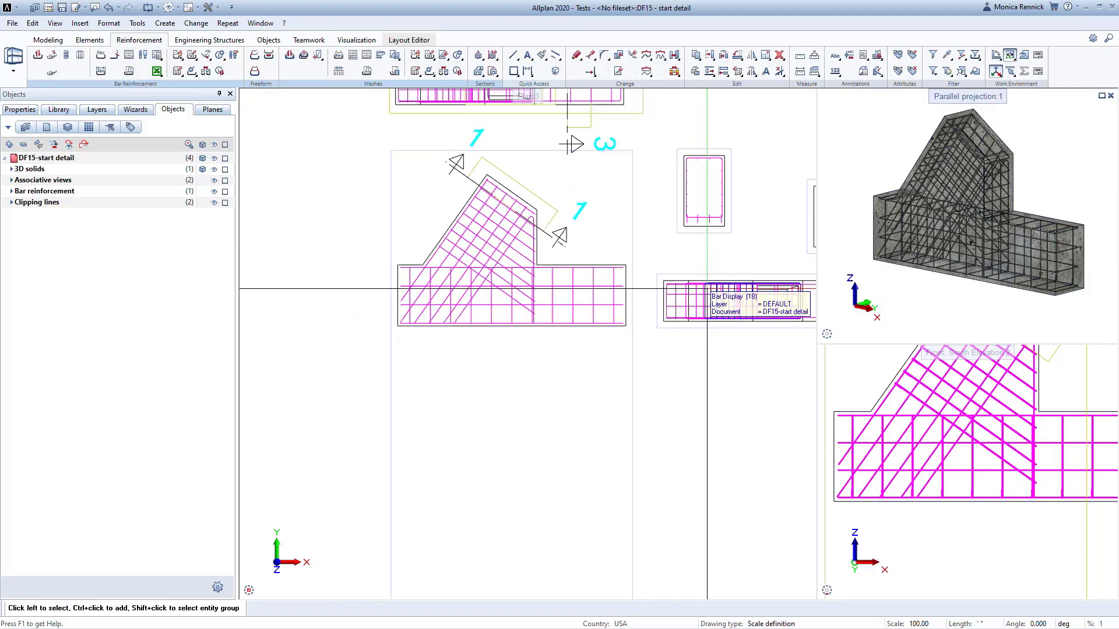
{"action": "left_click", "coordinate": [38, 56]}
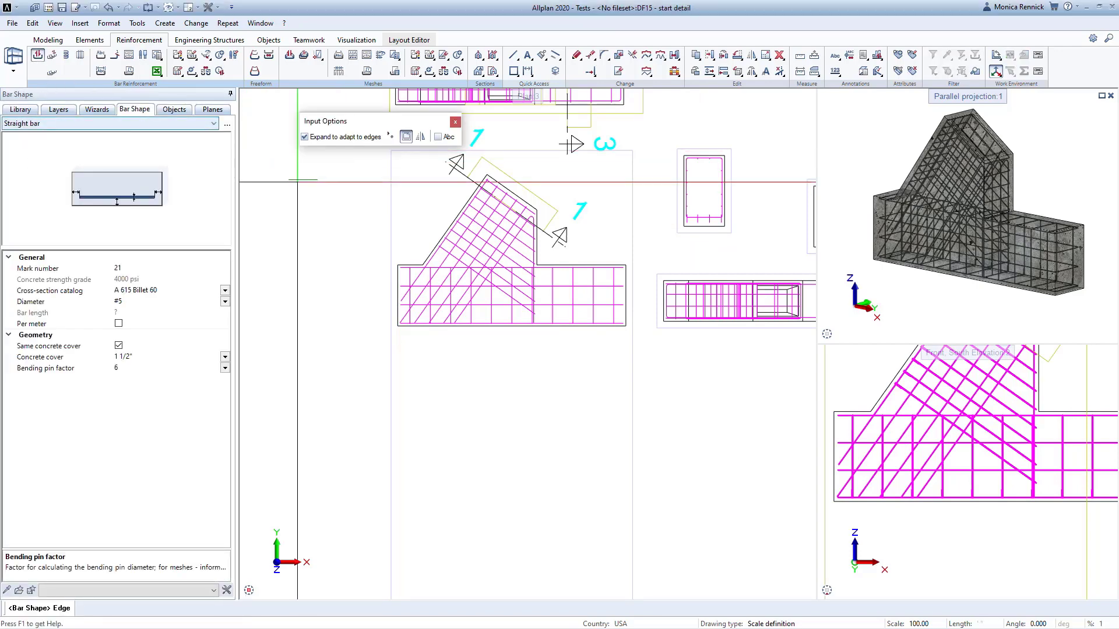
{"action": "scroll", "coordinate": [506, 324], "scroll_direction": "up", "scroll_amount": 1}
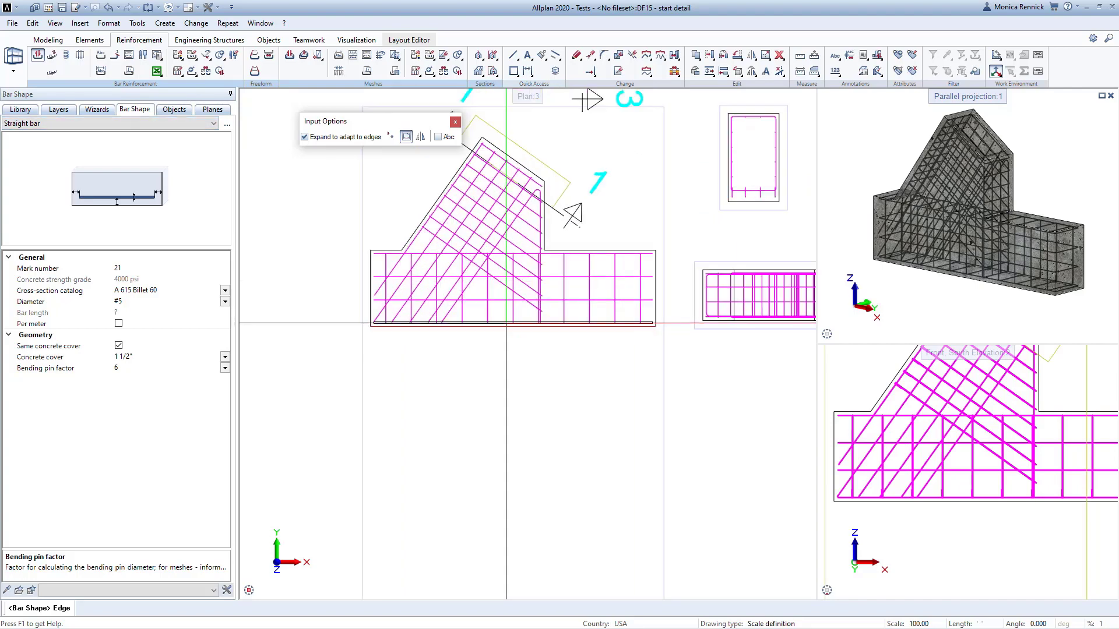
{"action": "scroll", "coordinate": [506, 324], "scroll_direction": "up", "scroll_amount": 1}
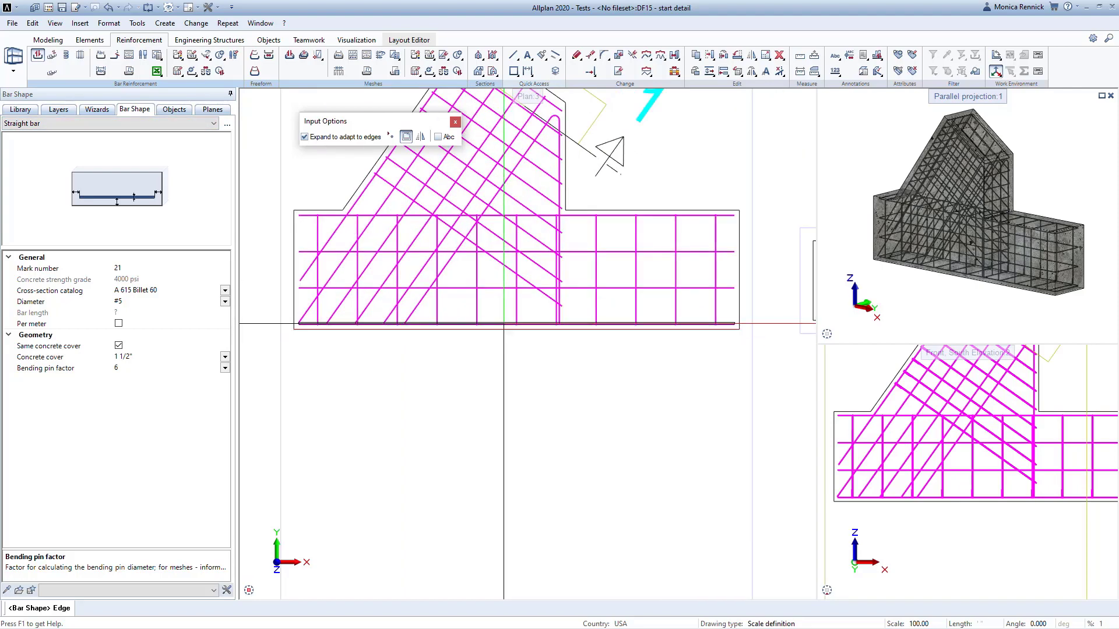
{"action": "left_click", "coordinate": [505, 324]}
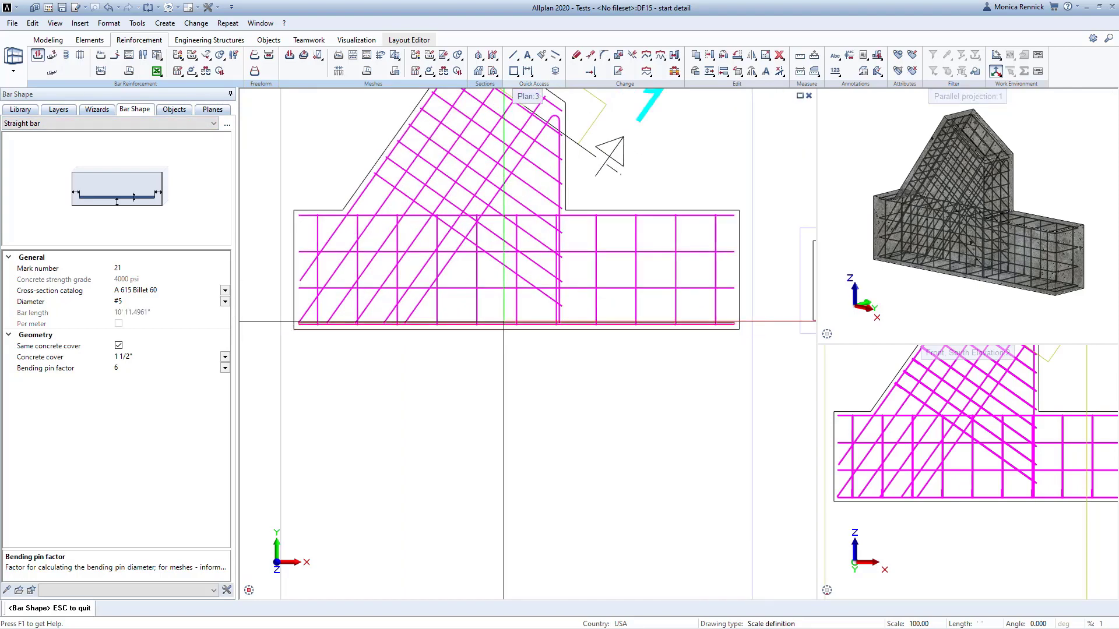
{"action": "left_click", "coordinate": [152, 356]}
{"action": "key", "text": "Tab"}
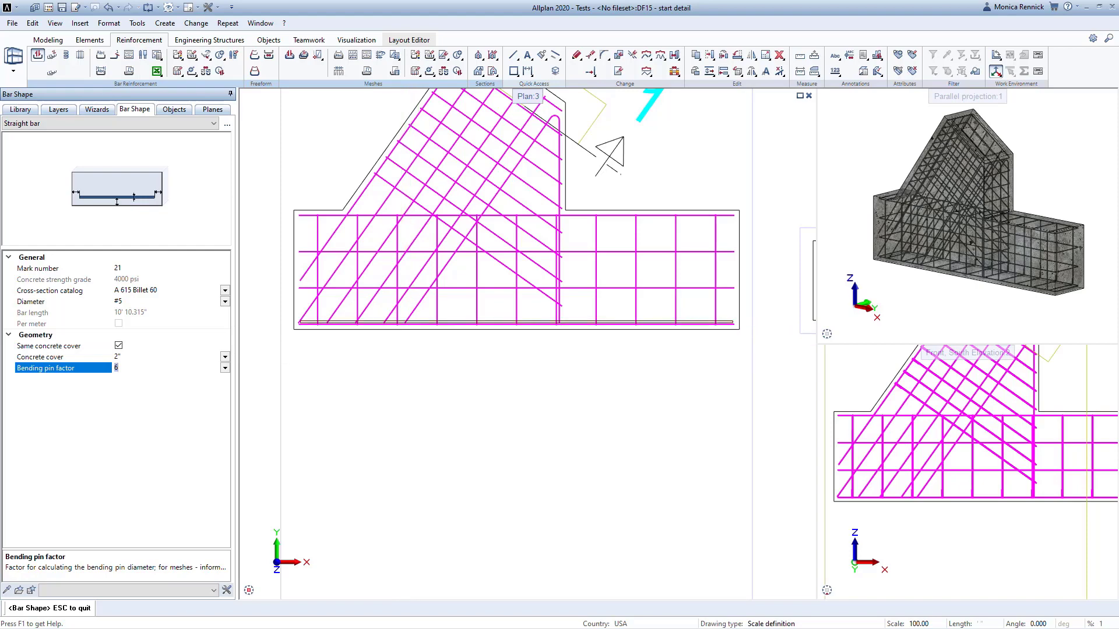
{"action": "key", "text": "Escape"}
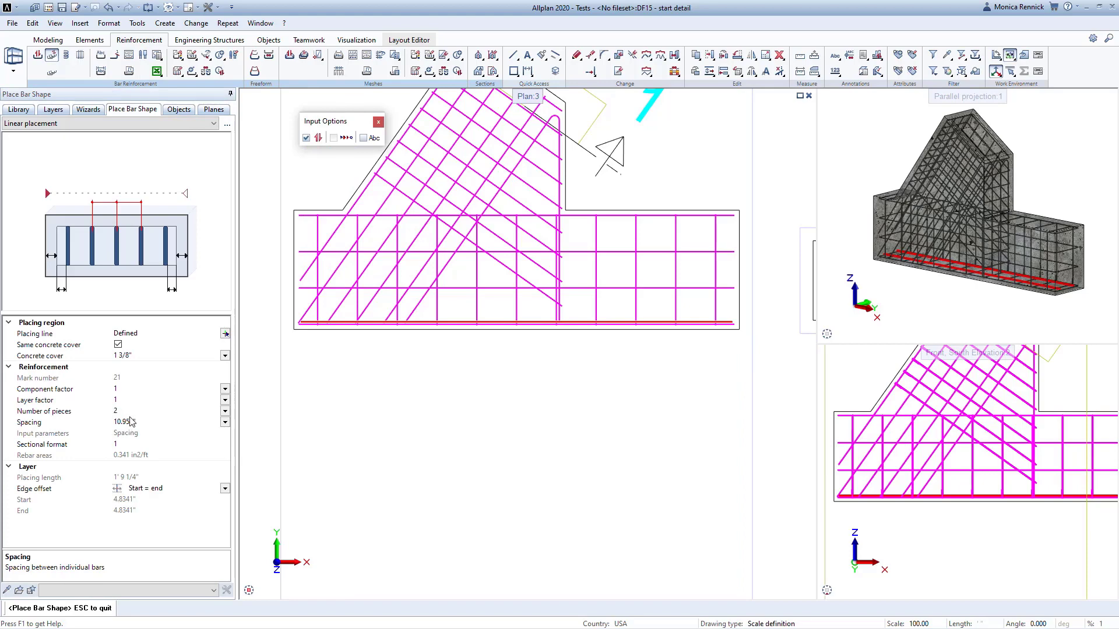
Step: Place three pieces of the straight bar linearly across the base's width with 1 3/8" concrete cover
{"action": "left_click", "coordinate": [130, 411]}
{"action": "type", "text": "3"}
{"action": "key", "text": "Tab"}
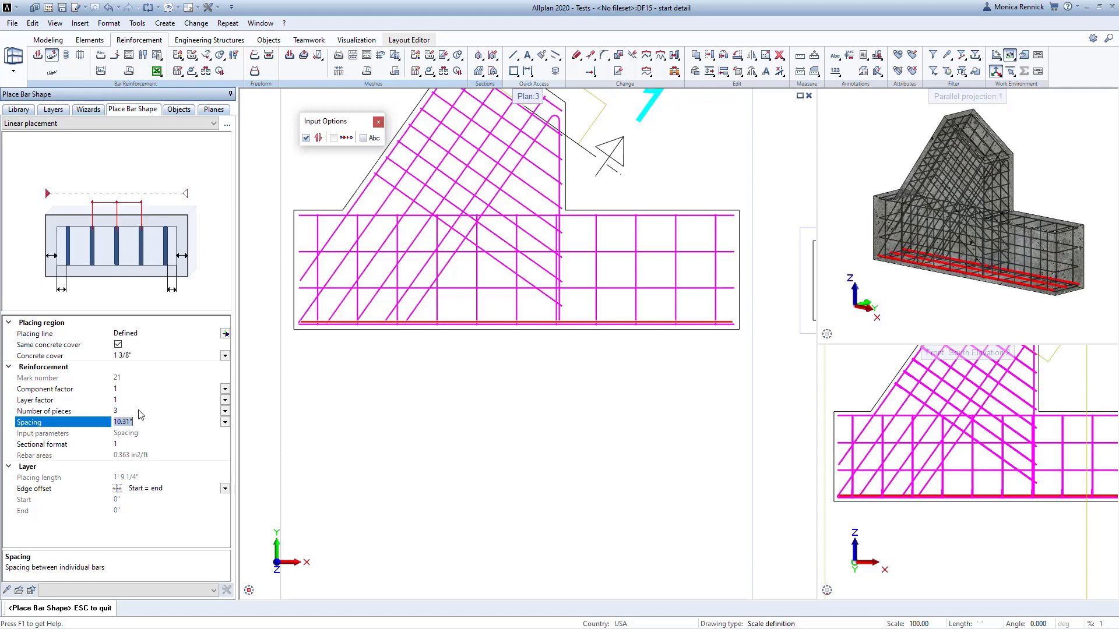
{"action": "middle_click_drag", "start_coordinate": [461, 367], "coordinate": [446, 397]}
{"action": "key", "text": "Escape"}
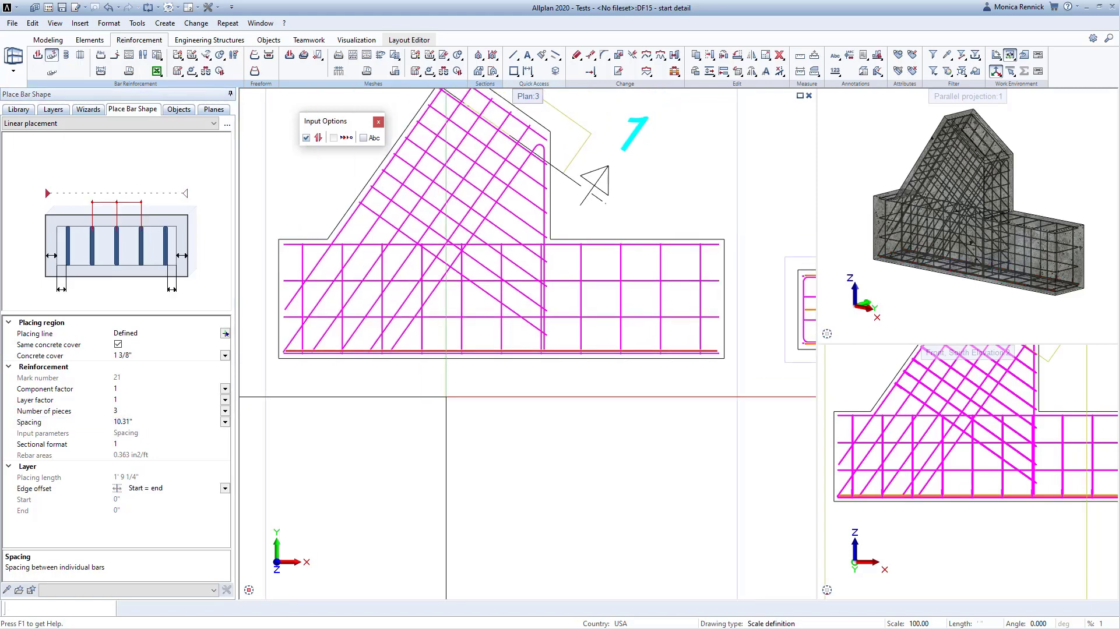
{"action": "key", "text": "Escape"}
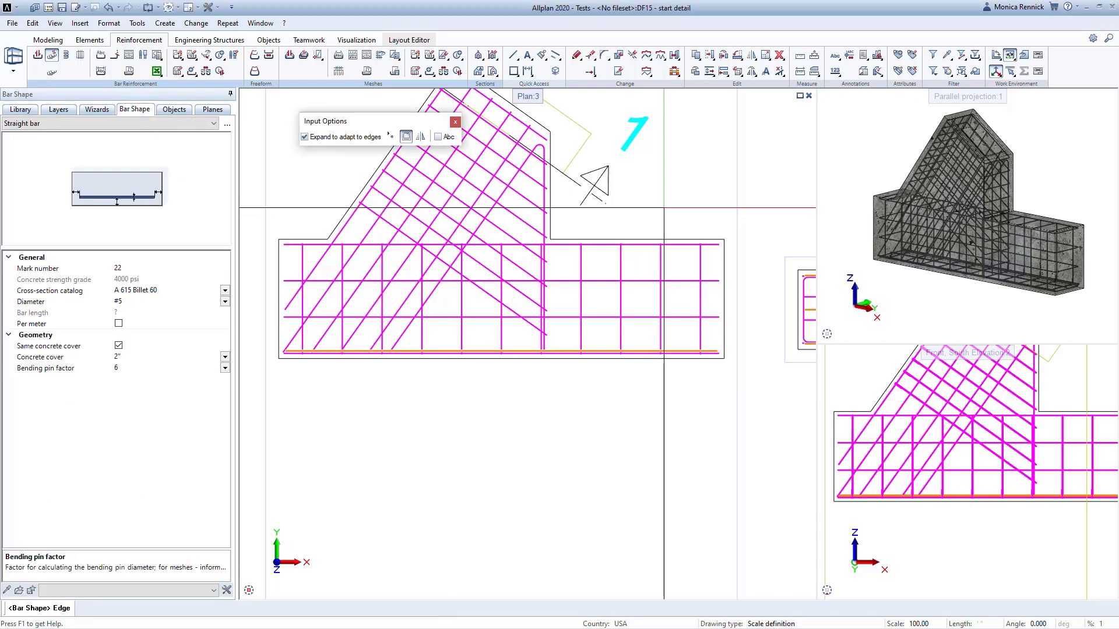
{"action": "key", "text": "Escape"}
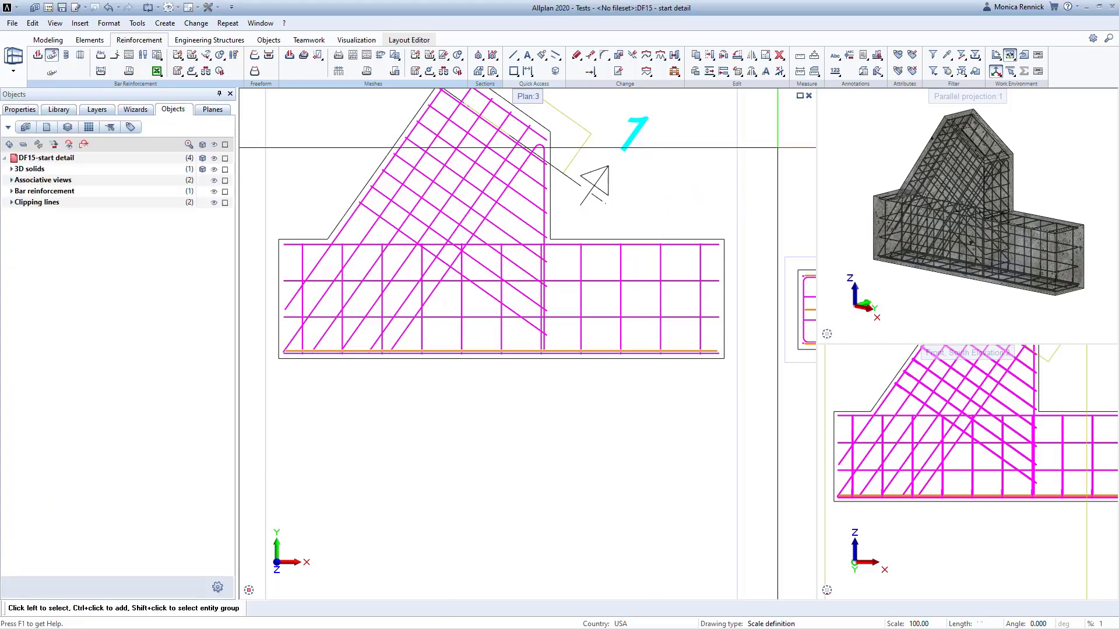
Step: Examine the straight bottom bars in the enlarged 3D view, checking how they sit inside the base stirrups at both ends
{"action": "double_click", "coordinate": [957, 96]}
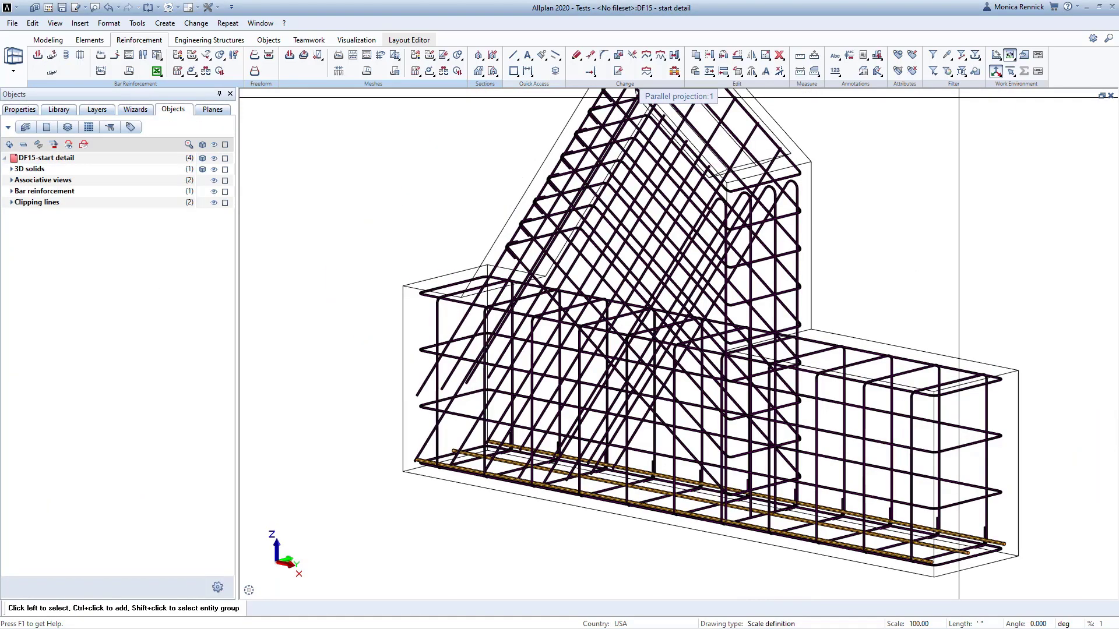
{"action": "middle_click_drag", "start_coordinate": [874, 282], "coordinate": [775, 303]}
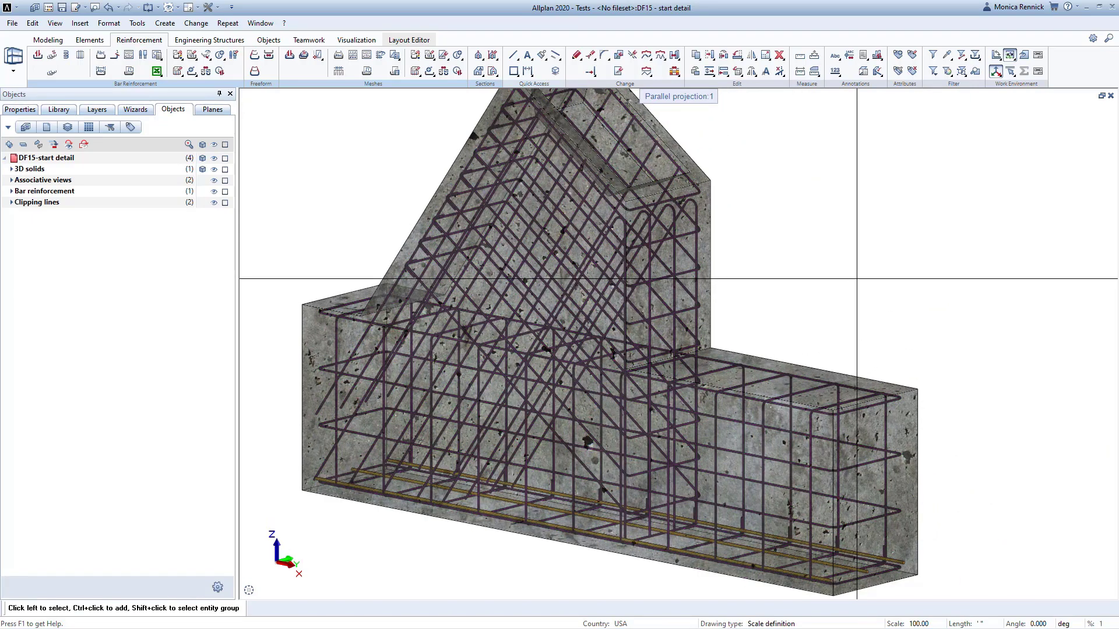
{"action": "left_click_drag", "start_coordinate": [853, 331], "coordinate": [572, 444], "text": "ctrl"}
{"action": "left_click_drag", "start_coordinate": [572, 506], "coordinate": [599, 547], "text": "ctrl"}
{"action": "right_click_drag", "start_coordinate": [599, 548], "coordinate": [564, 471], "text": "ctrl"}
{"action": "middle_click_drag", "start_coordinate": [564, 467], "coordinate": [539, 285]}
{"action": "scroll", "coordinate": [540, 464], "scroll_direction": "up", "scroll_amount": 5}
{"action": "left_click_drag", "start_coordinate": [690, 477], "coordinate": [644, 446], "text": "ctrl"}
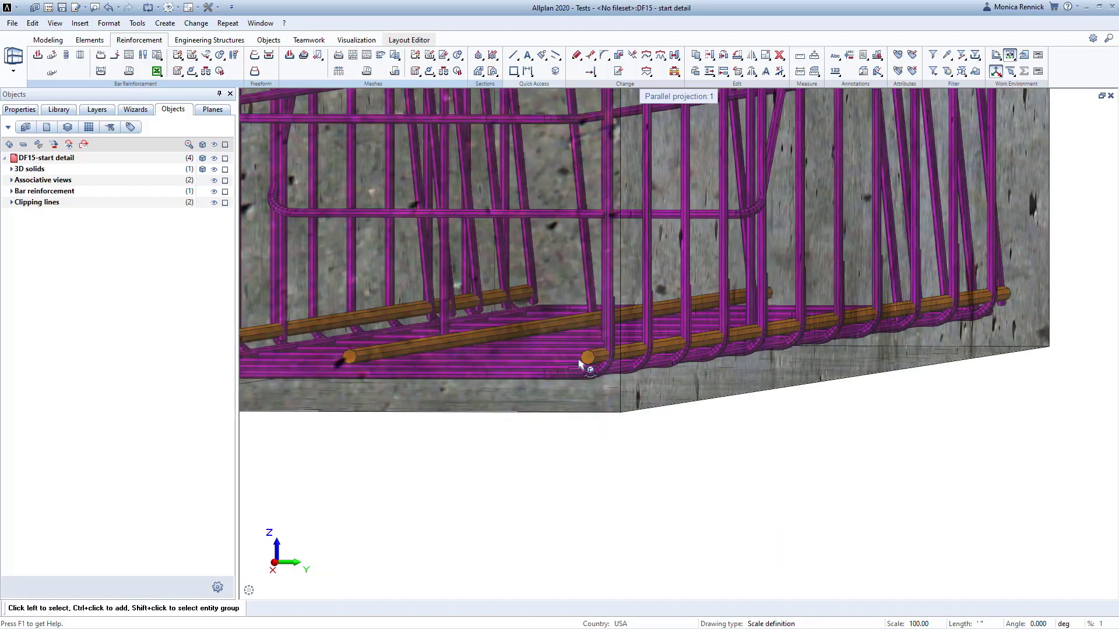
{"action": "right_click_drag", "start_coordinate": [606, 377], "coordinate": [722, 390]}
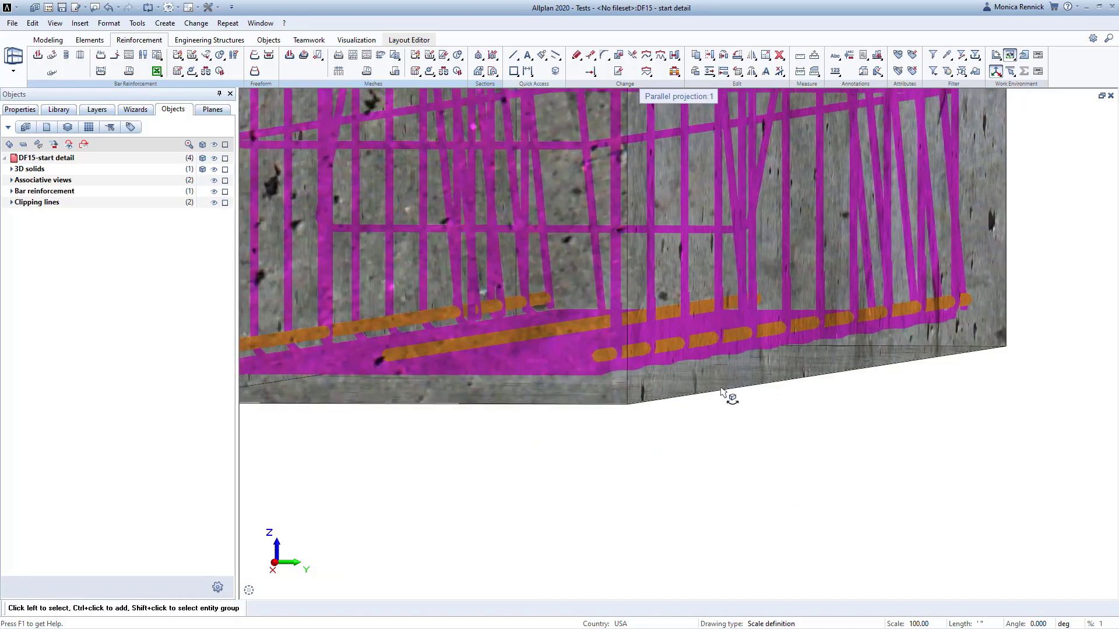
{"action": "left_click_drag", "start_coordinate": [567, 359], "coordinate": [659, 395]}
{"action": "middle_click_drag", "start_coordinate": [658, 398], "coordinate": [717, 430]}
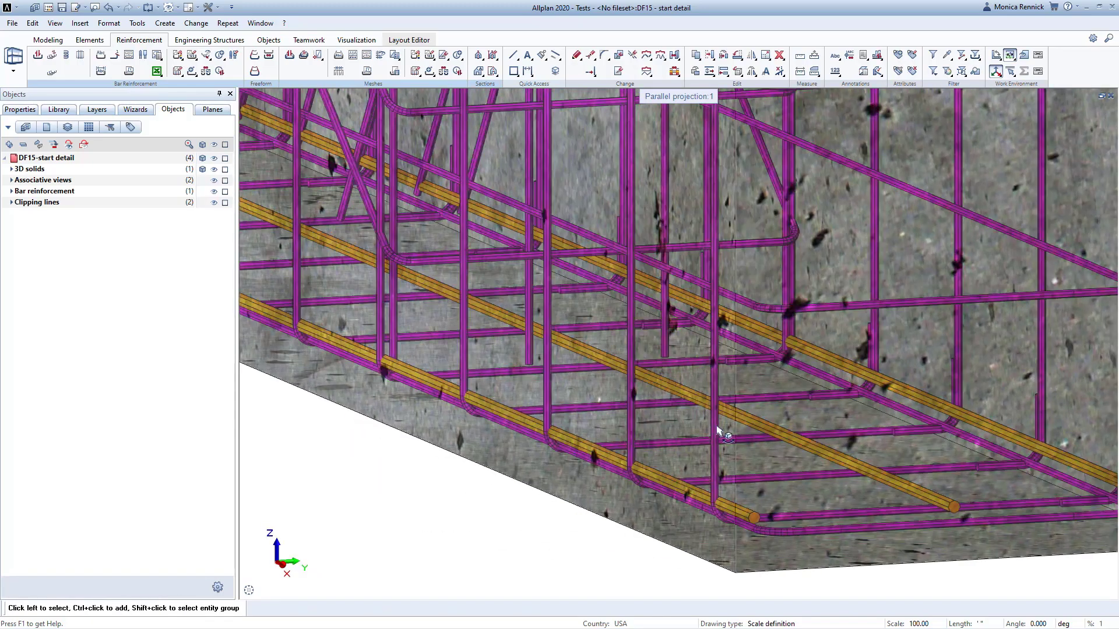
{"action": "middle_click_drag", "start_coordinate": [854, 448], "coordinate": [725, 448]}
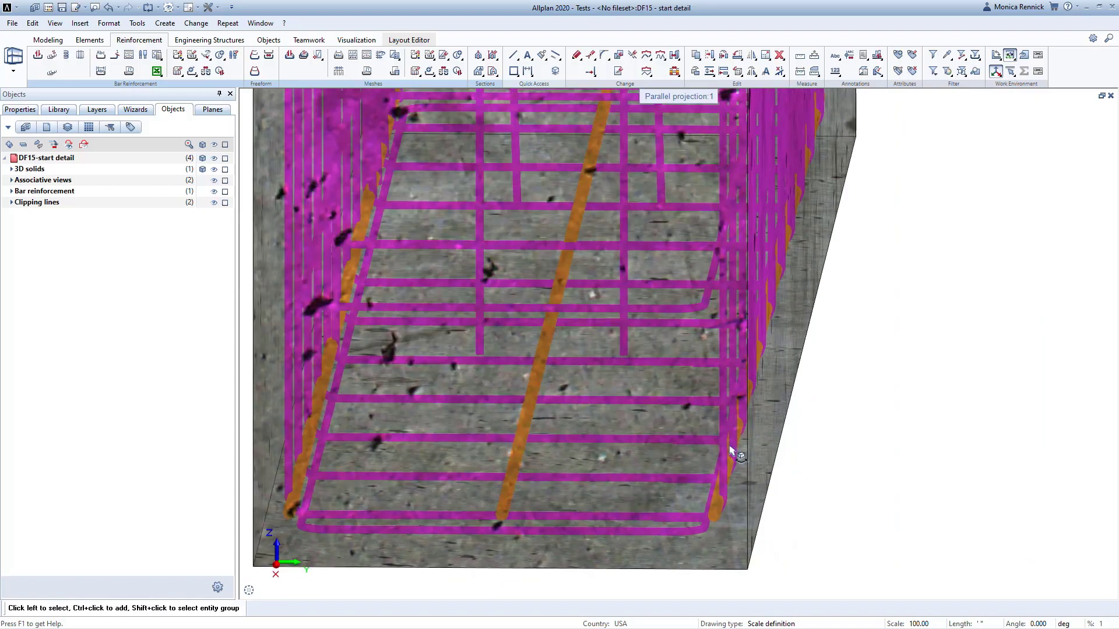
{"action": "scroll", "coordinate": [725, 449], "scroll_direction": "down", "scroll_amount": 2}
{"action": "left_click_drag", "start_coordinate": [577, 380], "coordinate": [679, 306]}
{"action": "scroll", "coordinate": [803, 402], "scroll_direction": "down", "scroll_amount": 2}
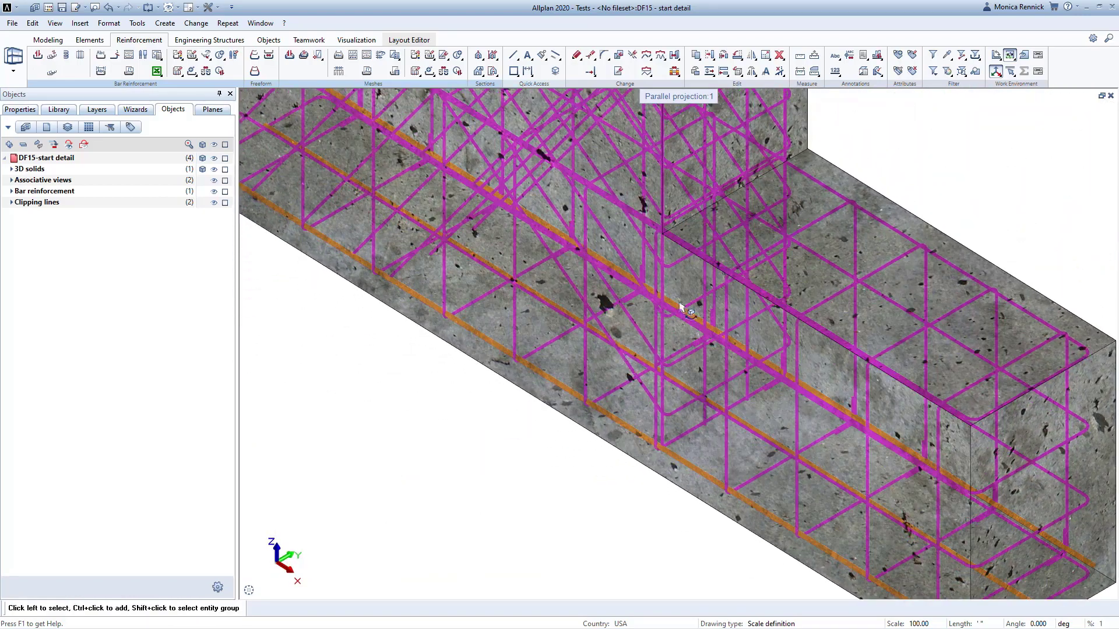
{"action": "scroll", "coordinate": [673, 227], "scroll_direction": "up", "scroll_amount": 4}
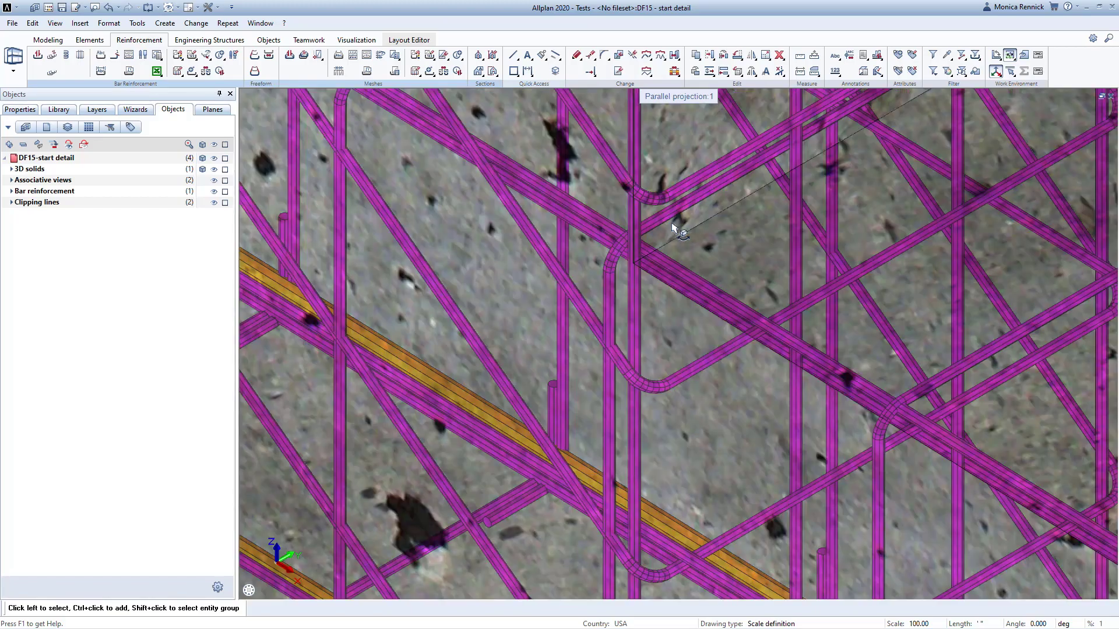
{"action": "scroll", "coordinate": [755, 329], "scroll_direction": "down", "scroll_amount": 5}
{"action": "middle_click_drag", "start_coordinate": [755, 330], "coordinate": [825, 303]}
{"action": "left_click_drag", "start_coordinate": [825, 302], "coordinate": [834, 297]}
{"action": "left_click_drag", "start_coordinate": [405, 285], "coordinate": [693, 291]}
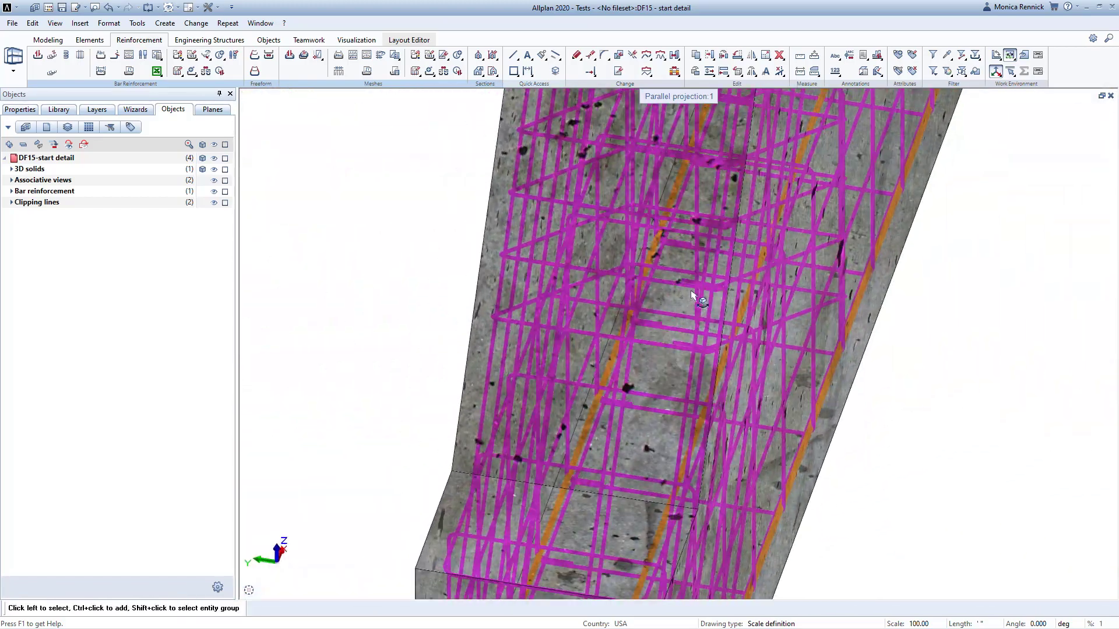
{"action": "middle_click_drag", "start_coordinate": [693, 297], "coordinate": [300, 299]}
{"action": "scroll", "coordinate": [300, 299], "scroll_direction": "down", "scroll_amount": 2}
{"action": "middle_click_drag", "start_coordinate": [381, 284], "coordinate": [406, 381]}
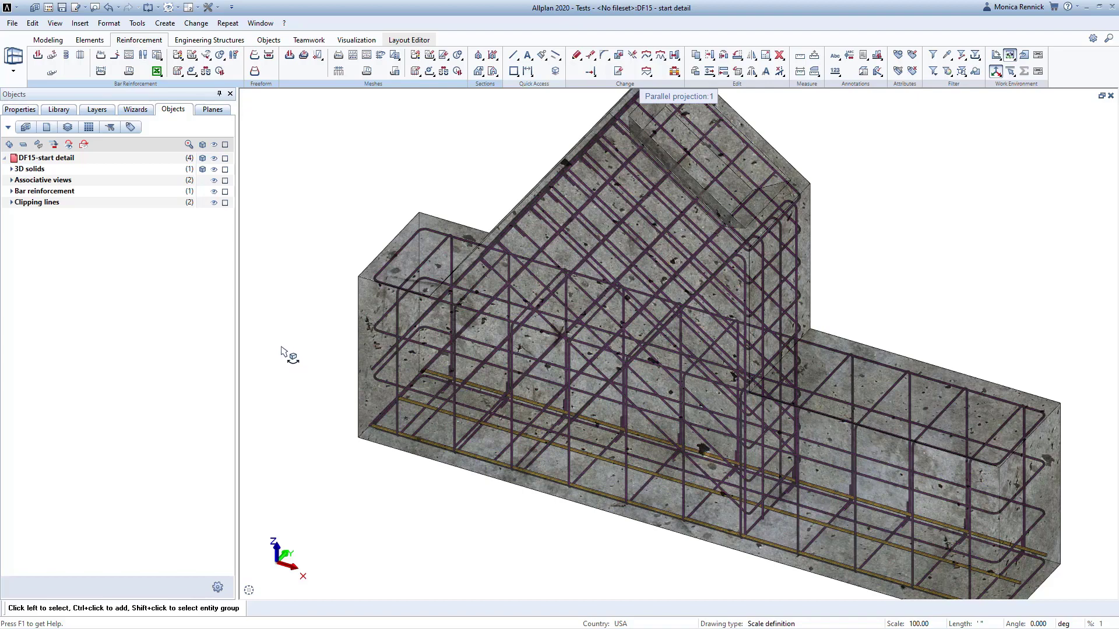